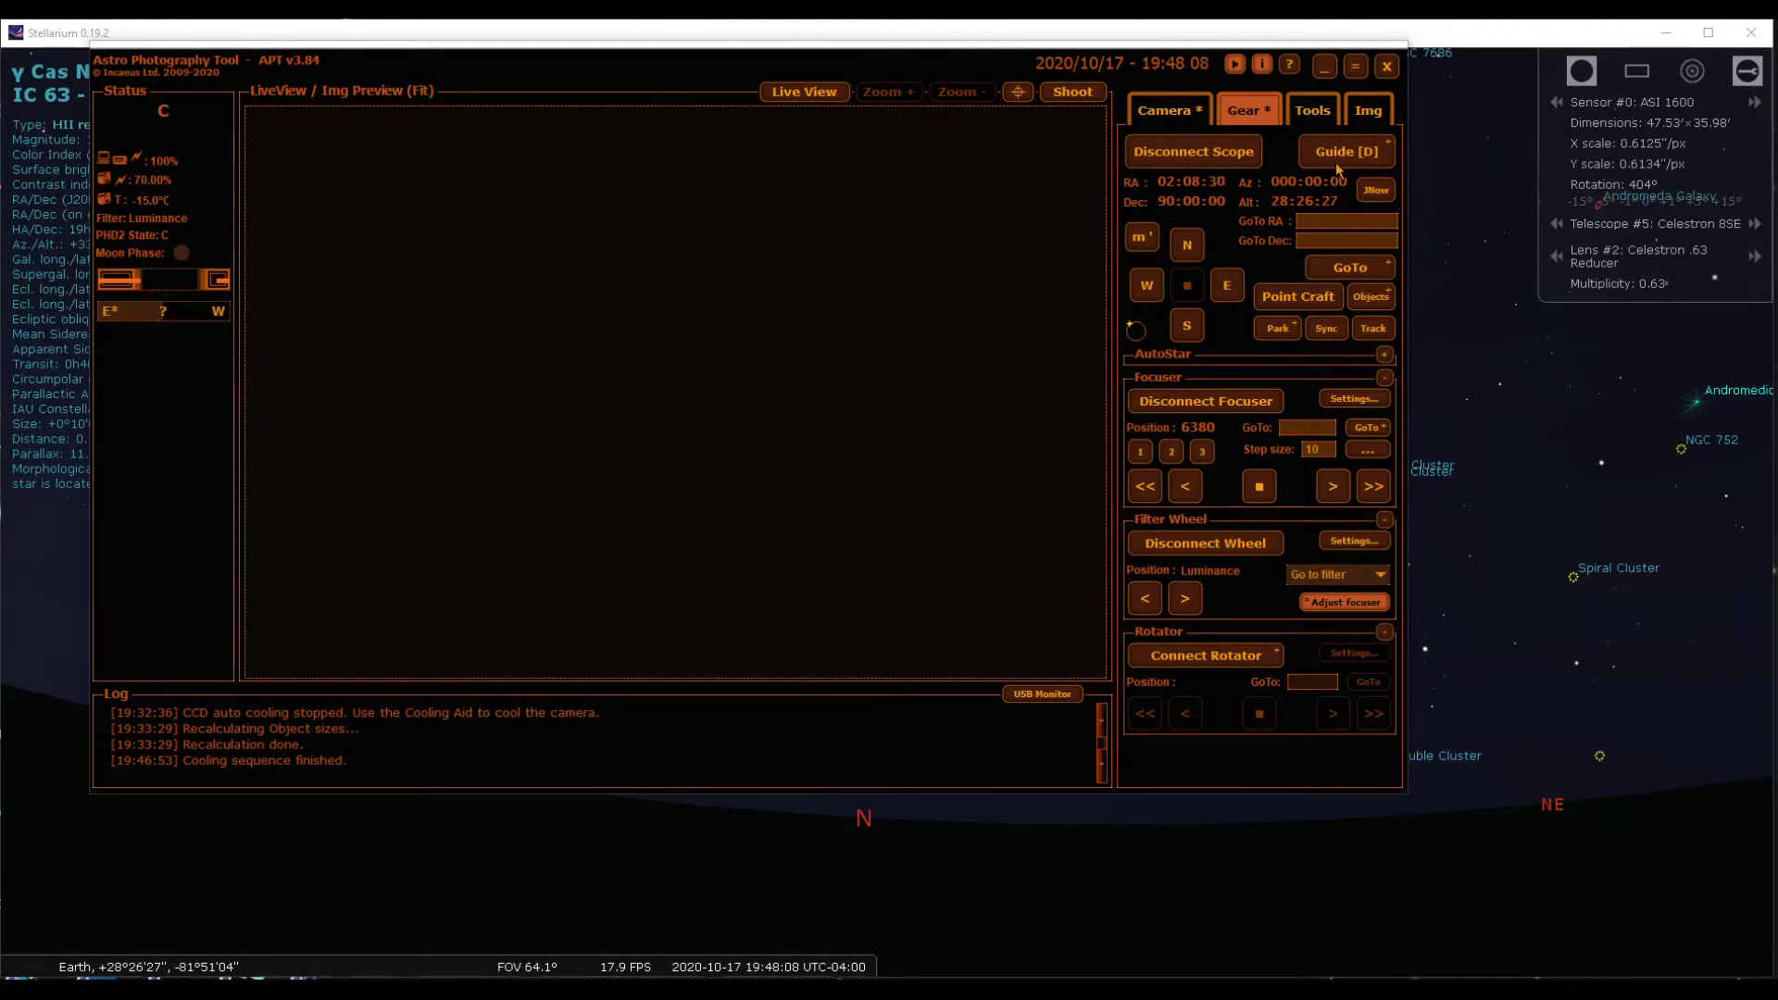
Select the Luminance filter on the filter wheel and review the camera's exposure and gain settings.
click(1165, 112)
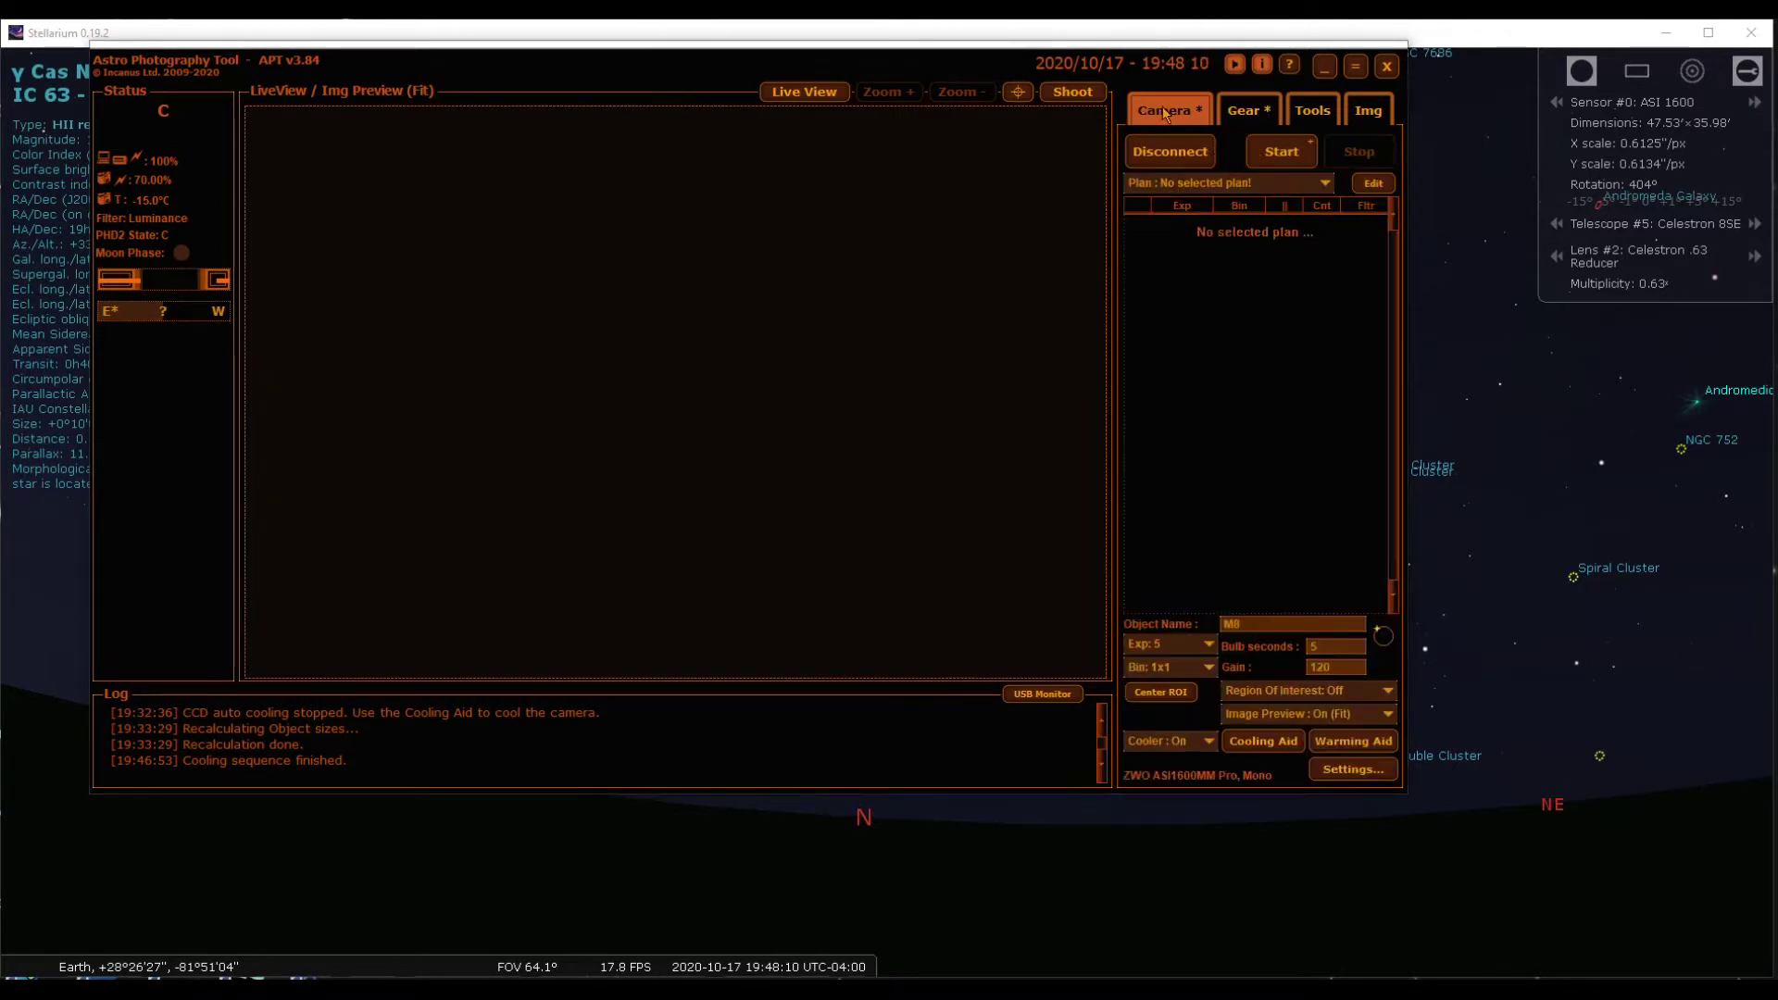
click(1256, 112)
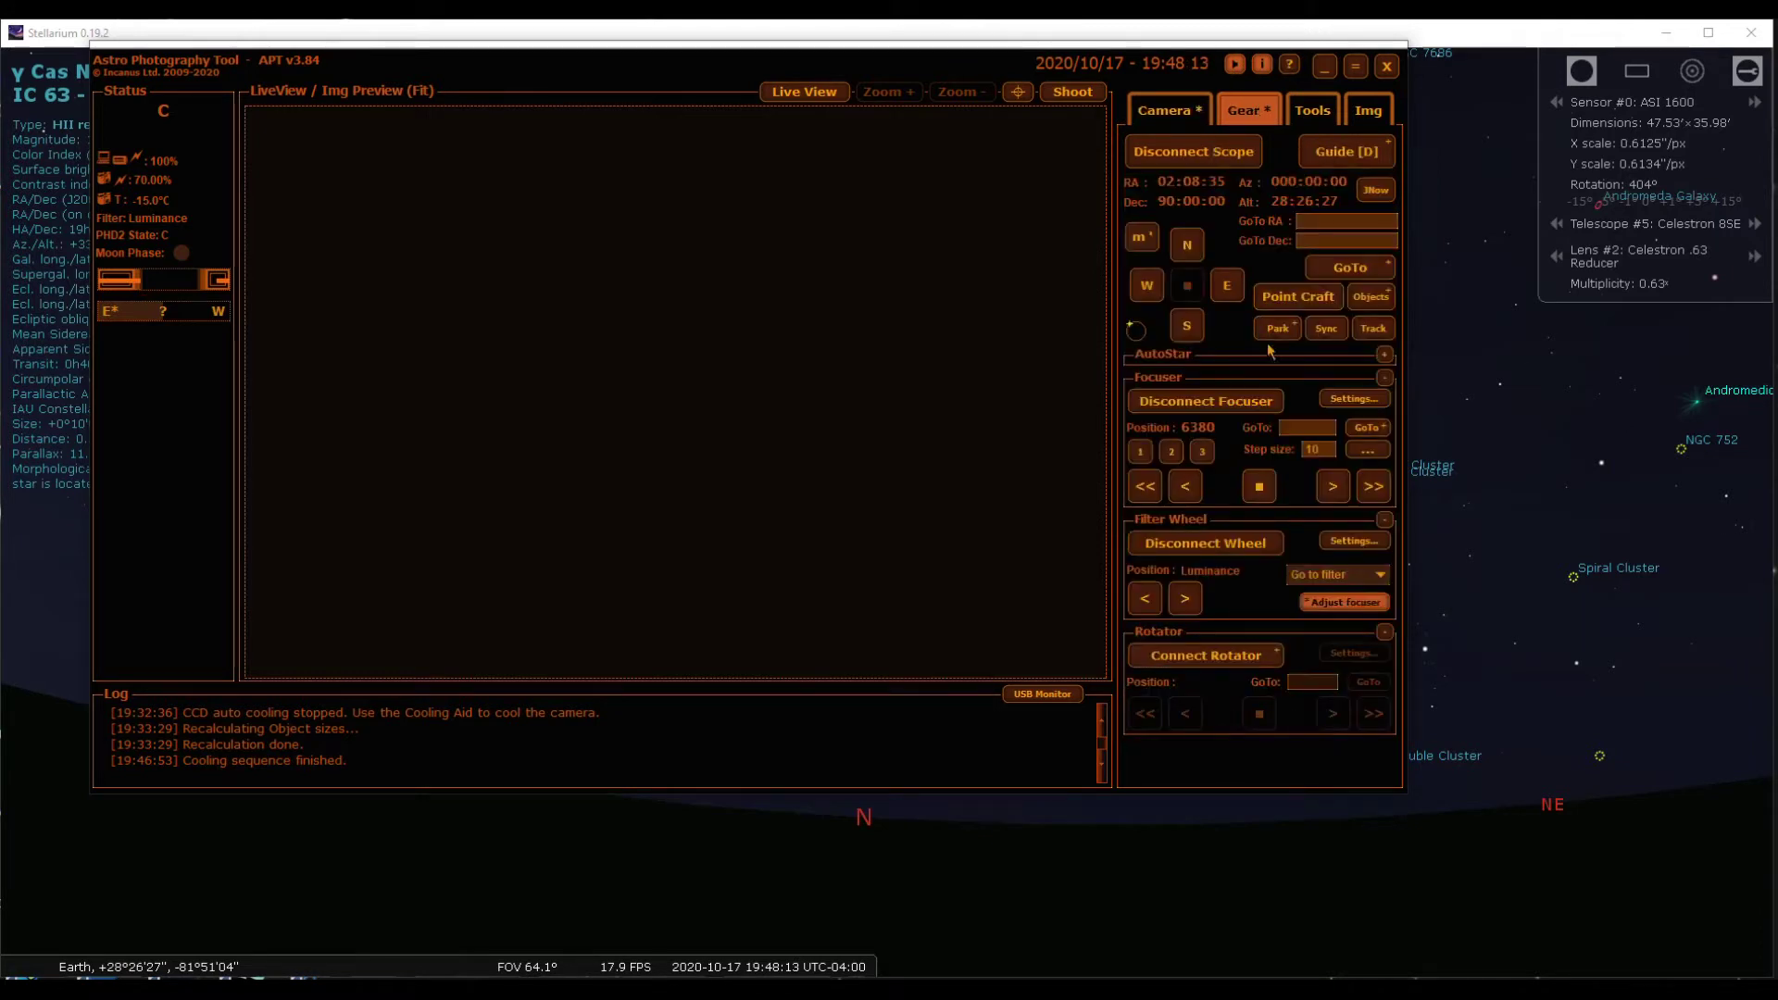
click(1356, 578)
click(1334, 616)
click(1181, 113)
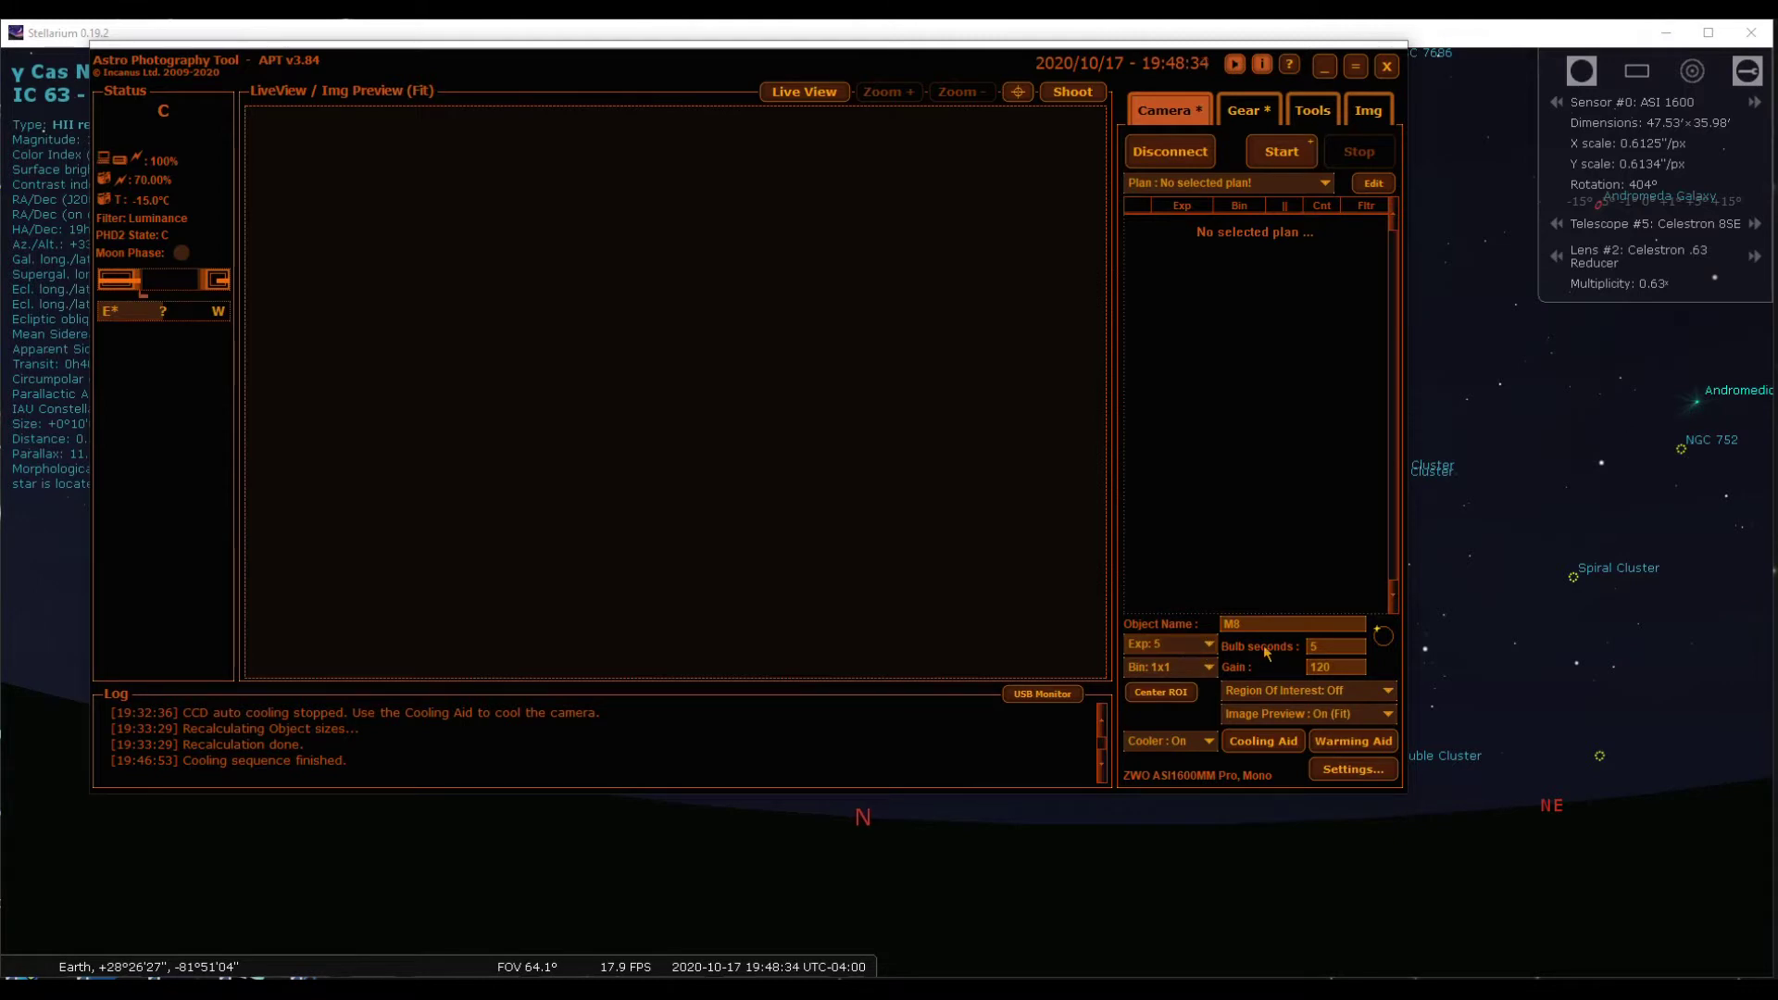
Open Point Craft and load the star Shedir in Cassiopeia as the position on which to center the field of view.
click(1247, 113)
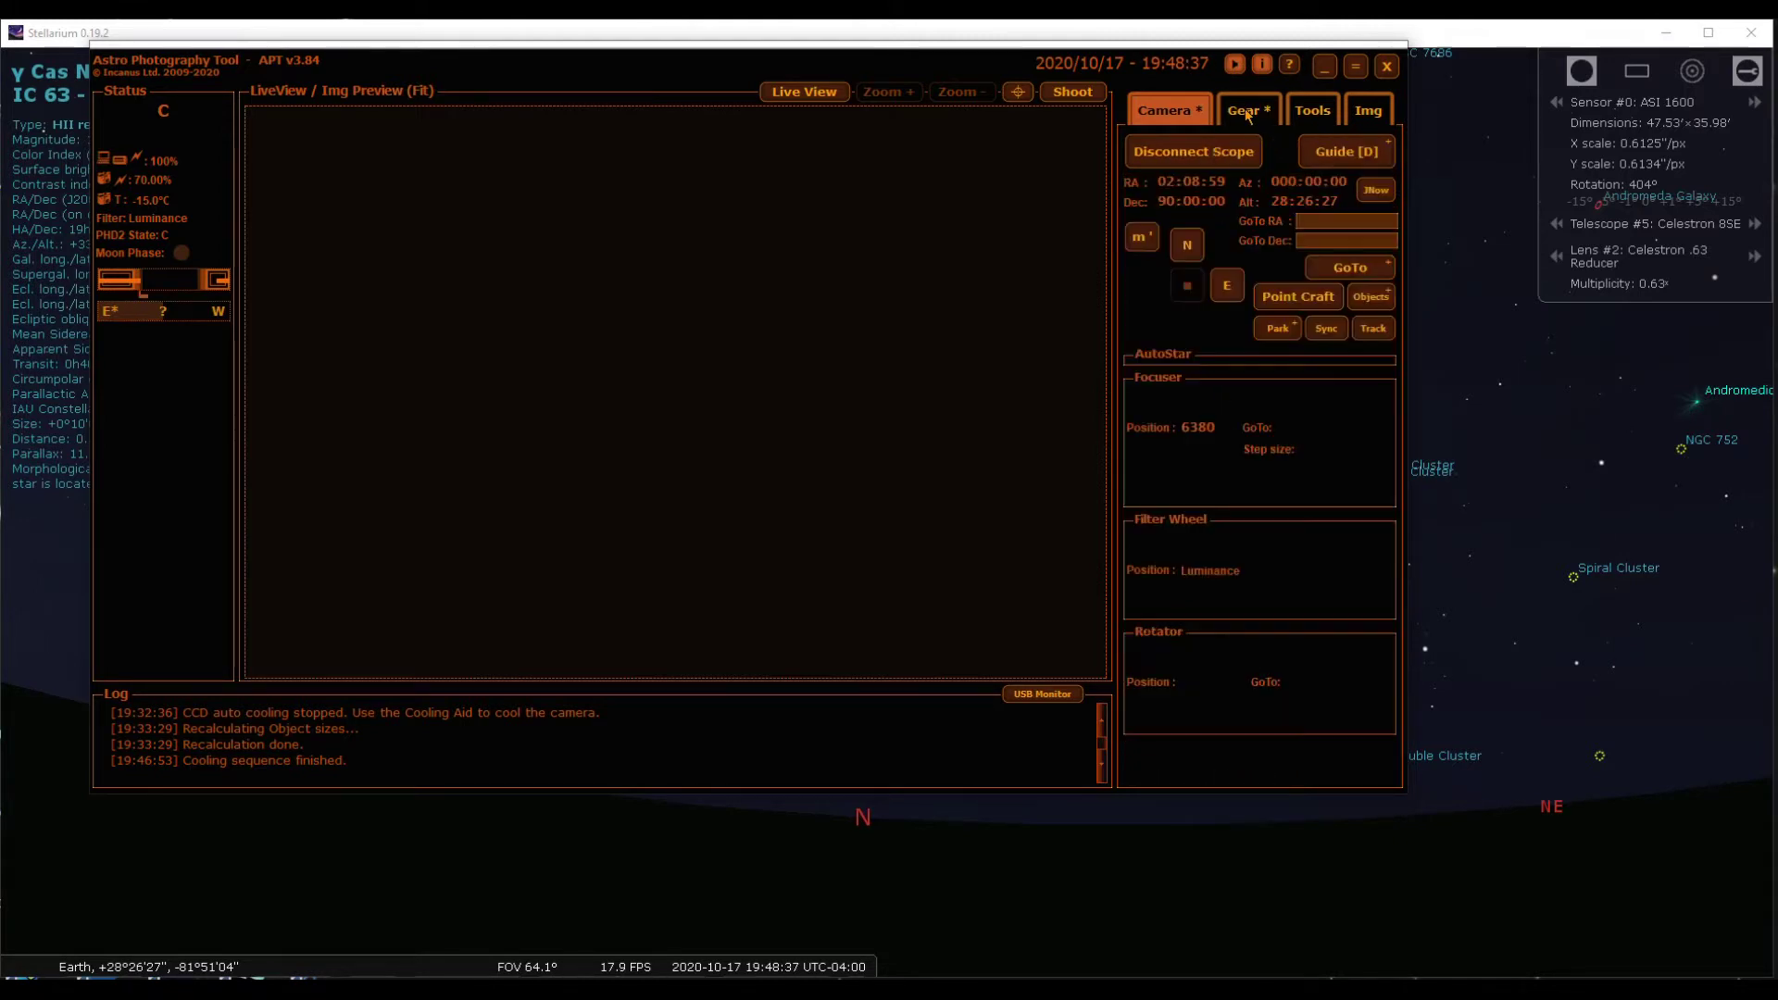
click(1298, 296)
drag(963, 254, 125, 215)
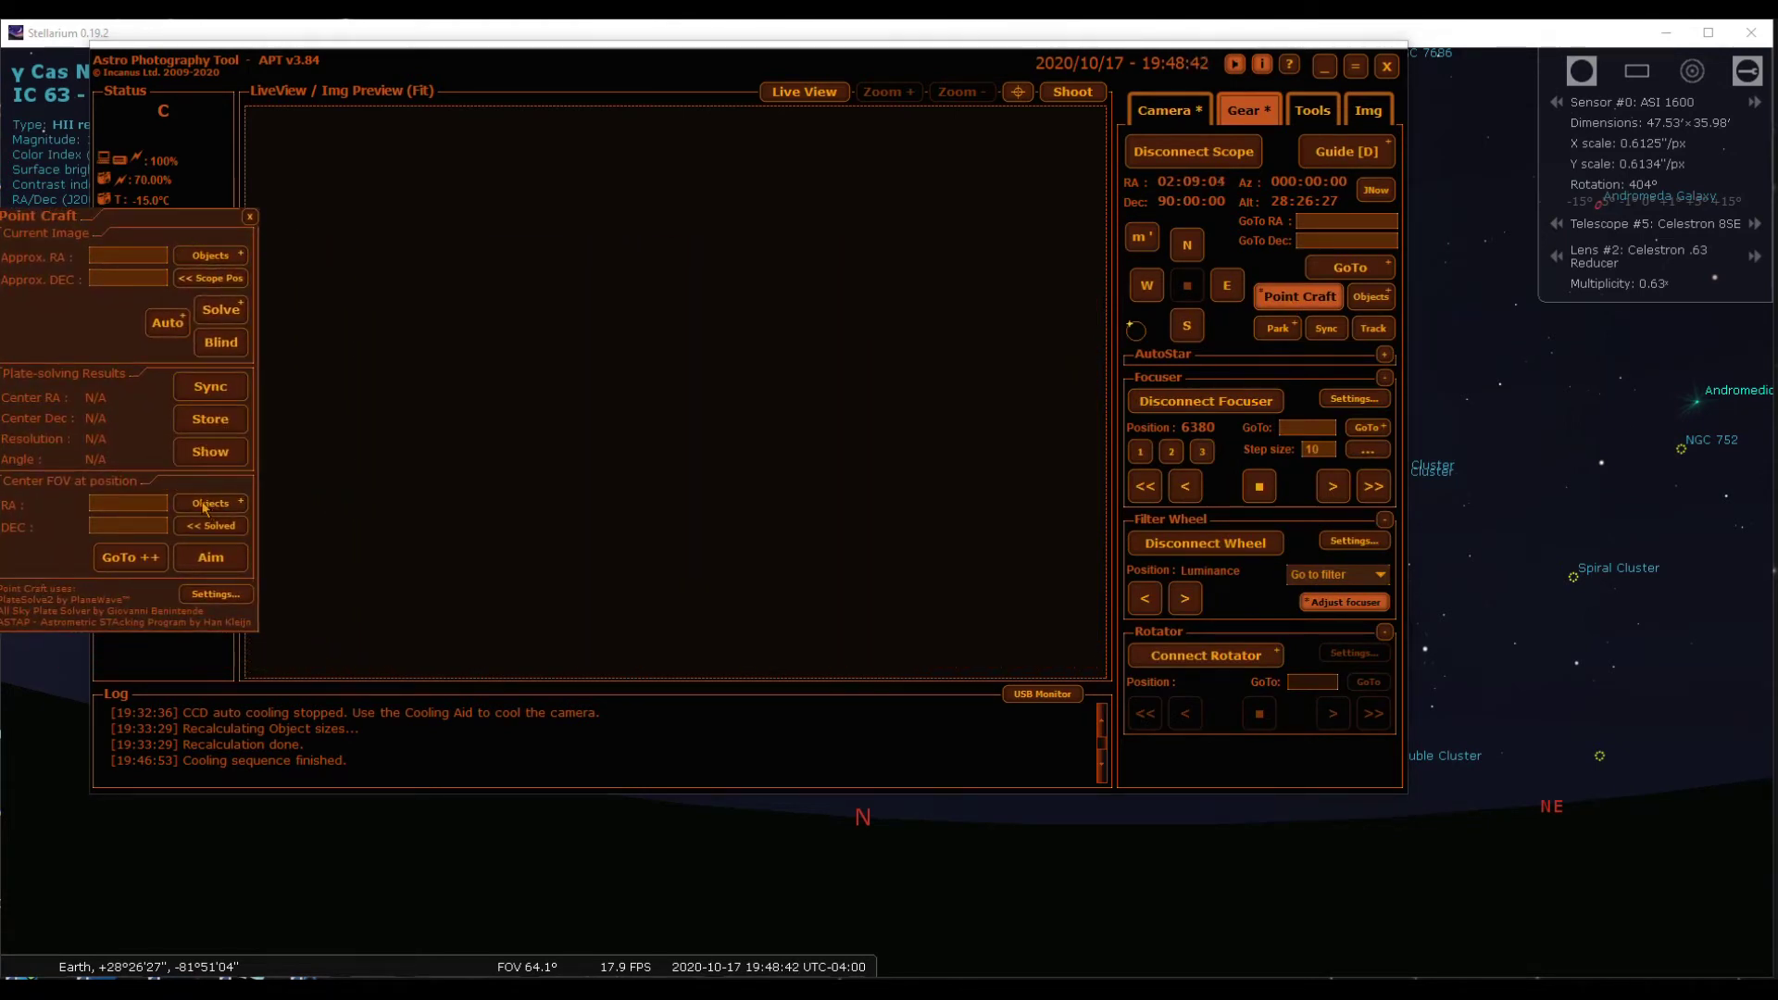
drag(163, 225, 185, 220)
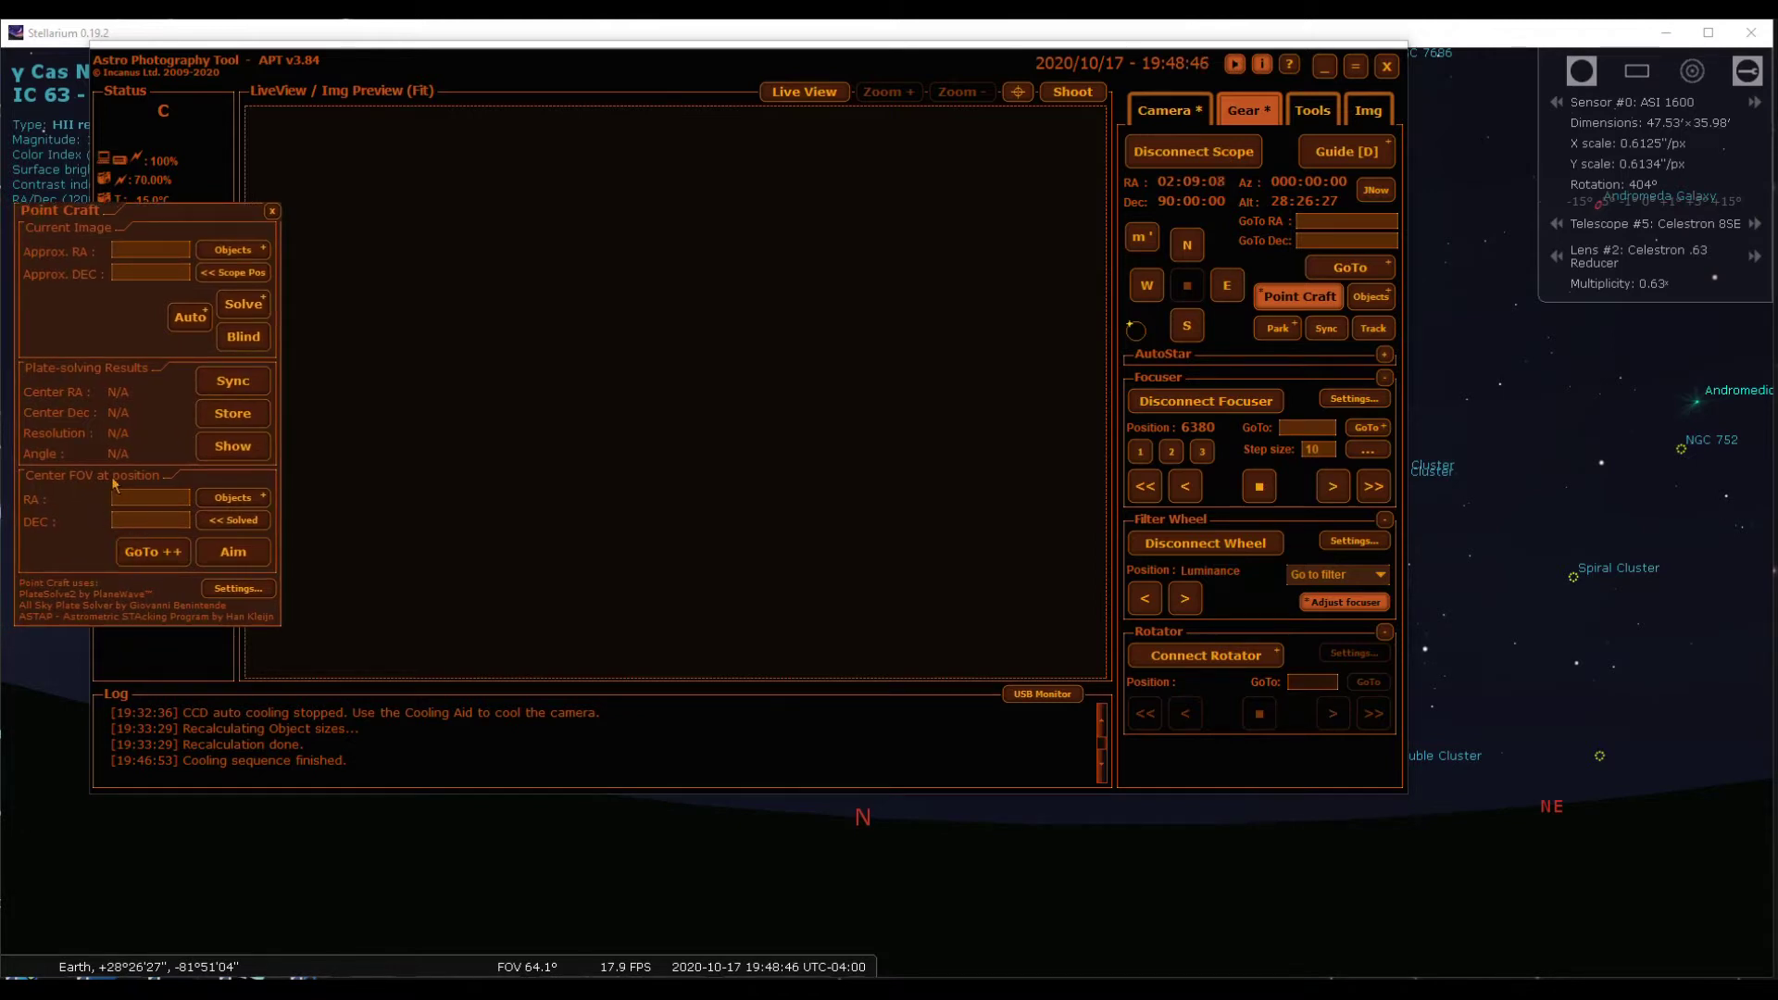
click(246, 499)
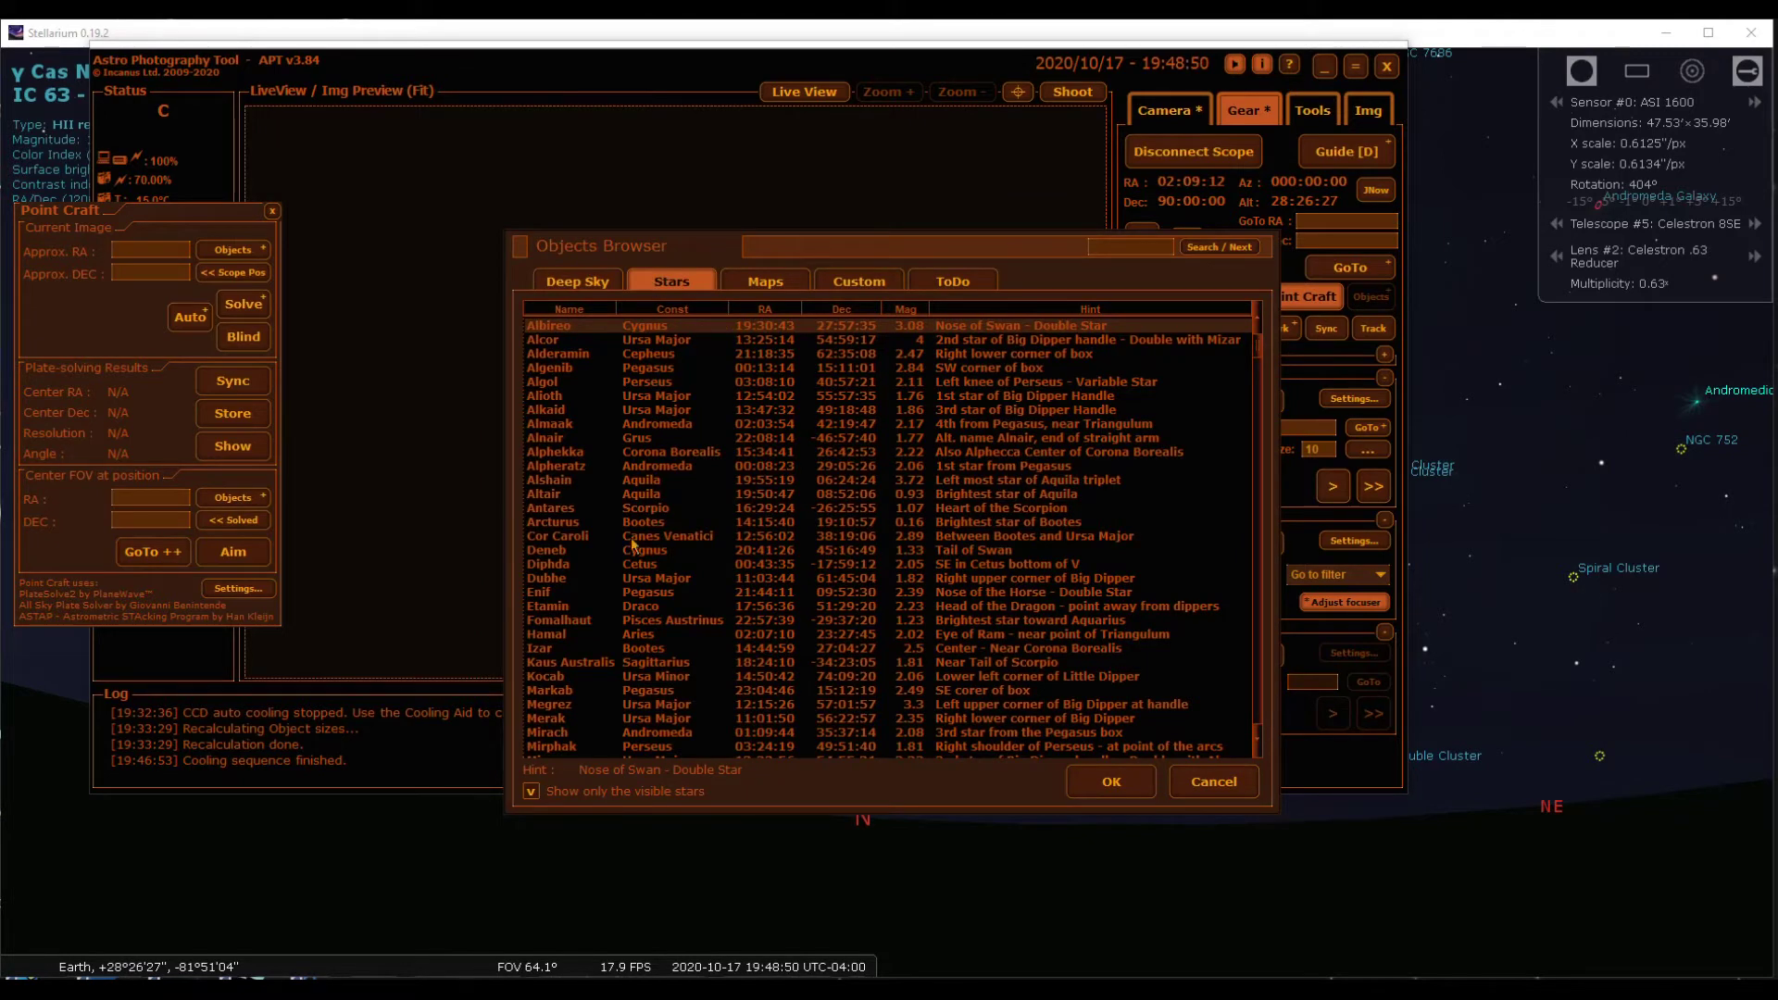
scroll(663, 651, down, 5)
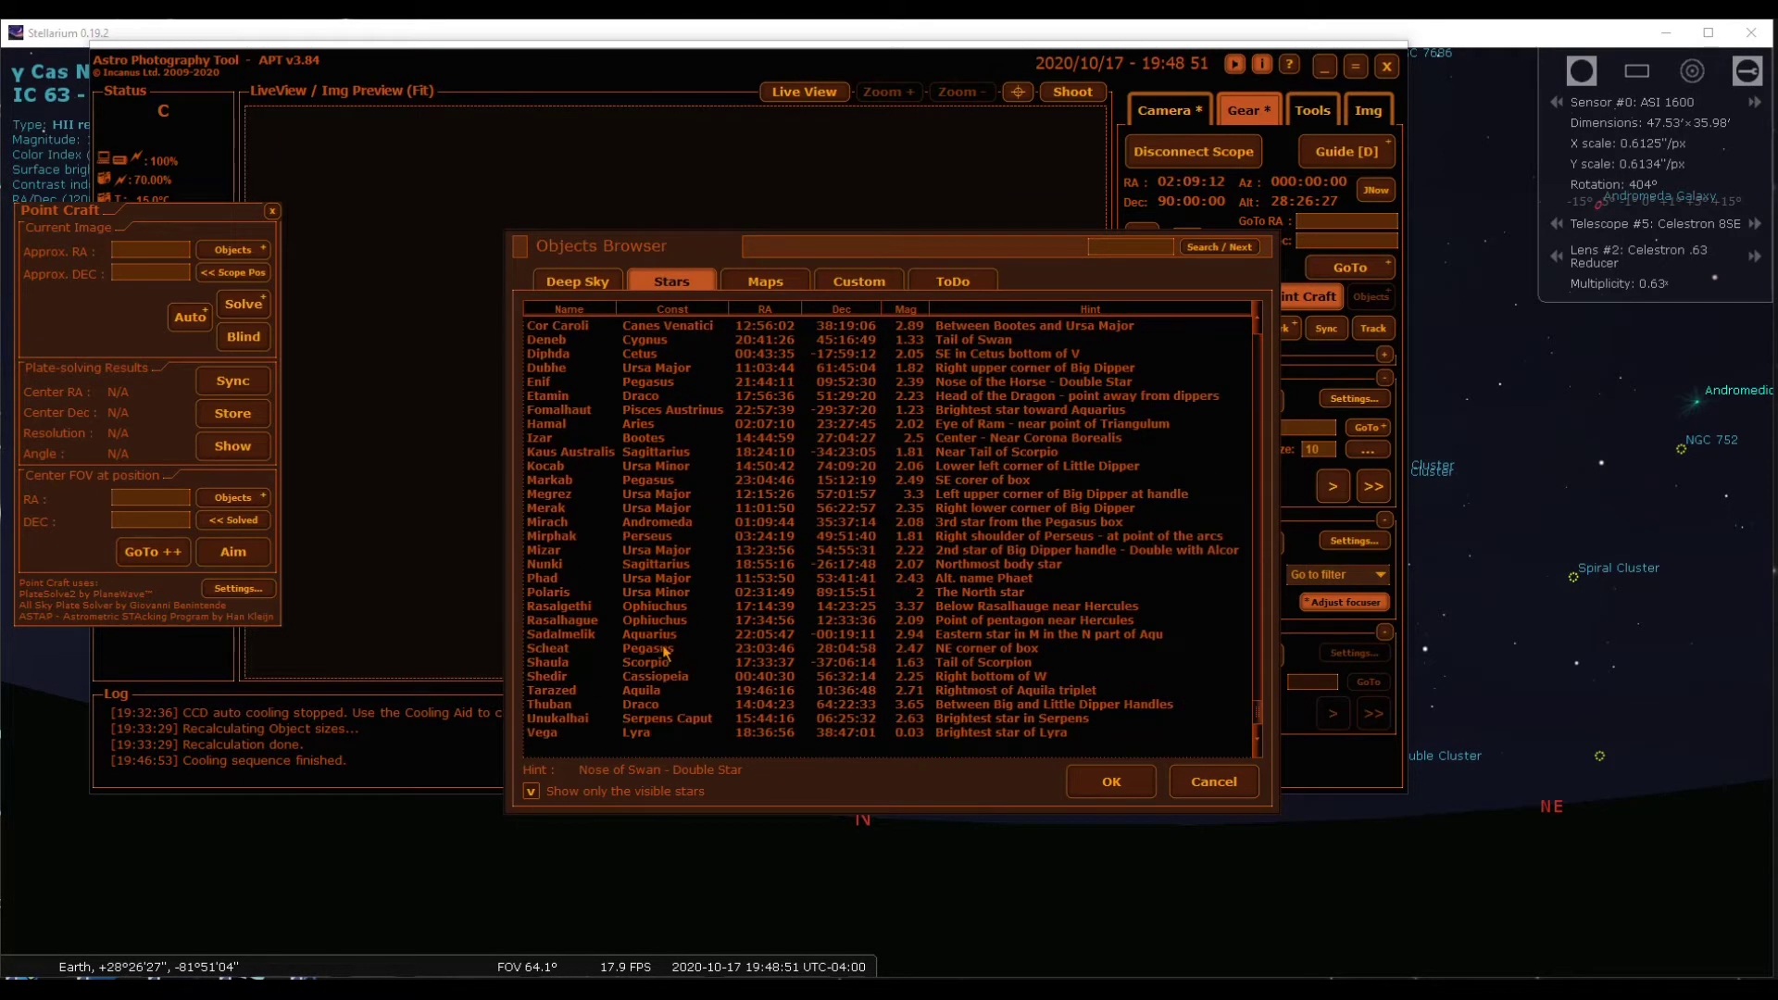
click(553, 677)
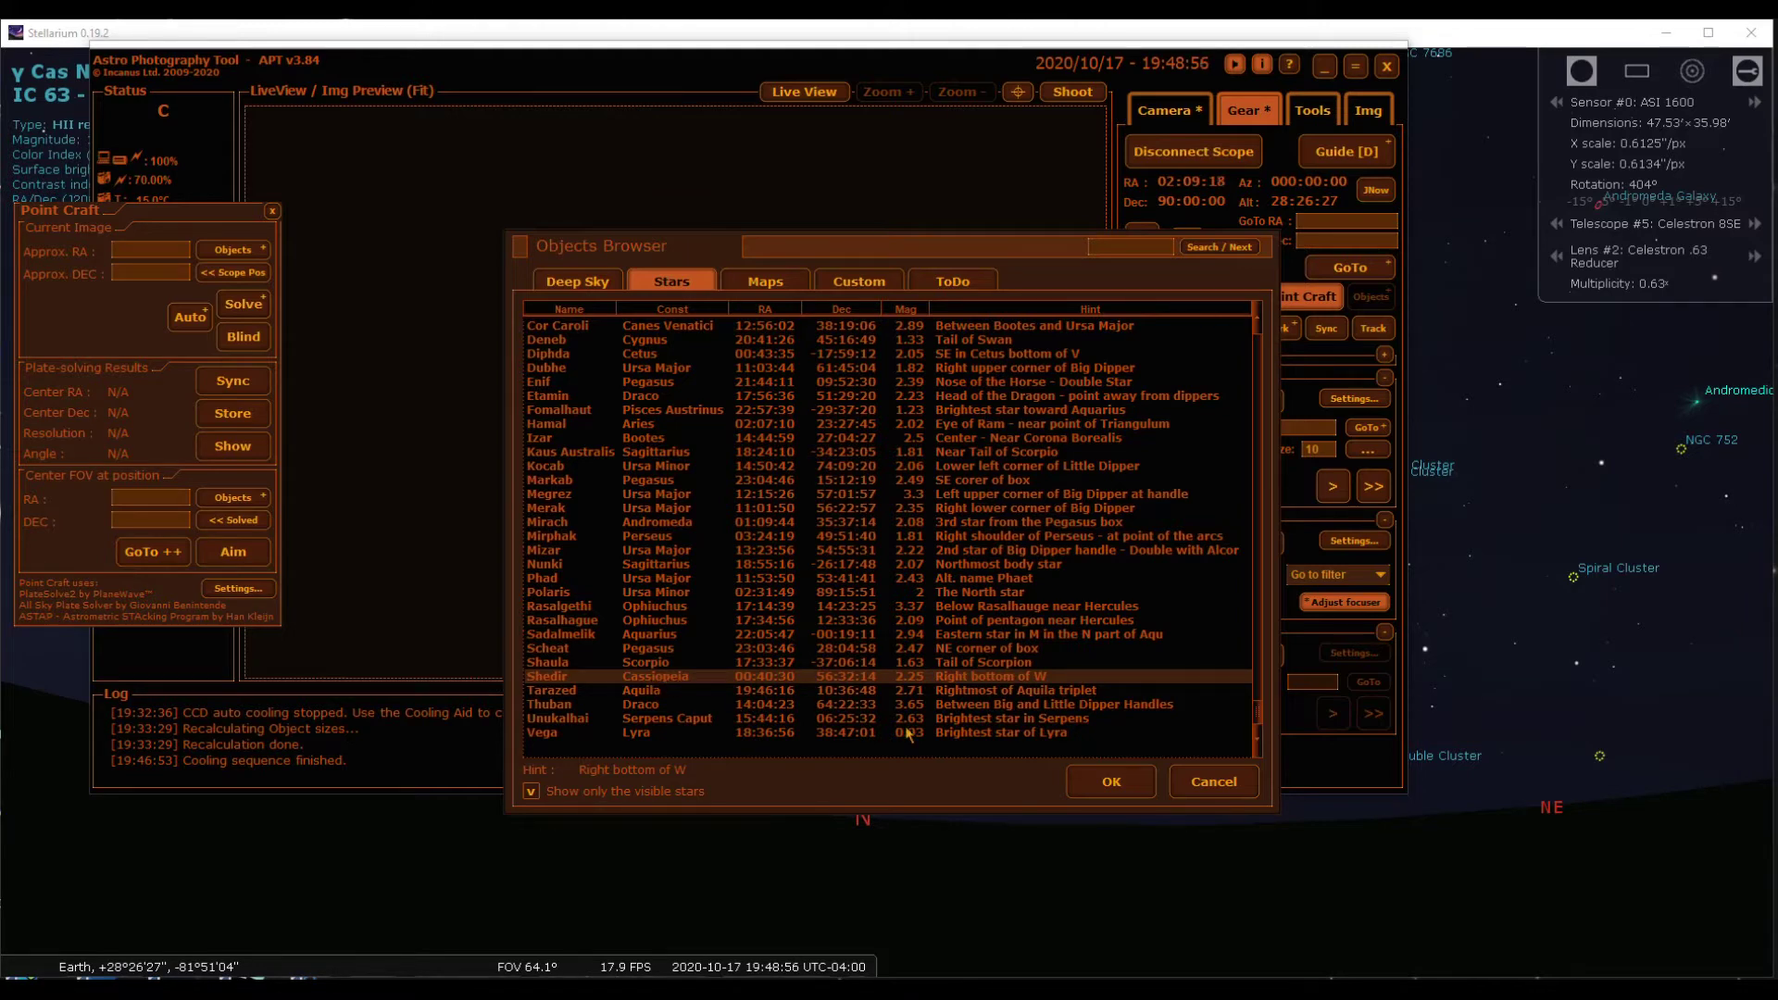
click(1130, 789)
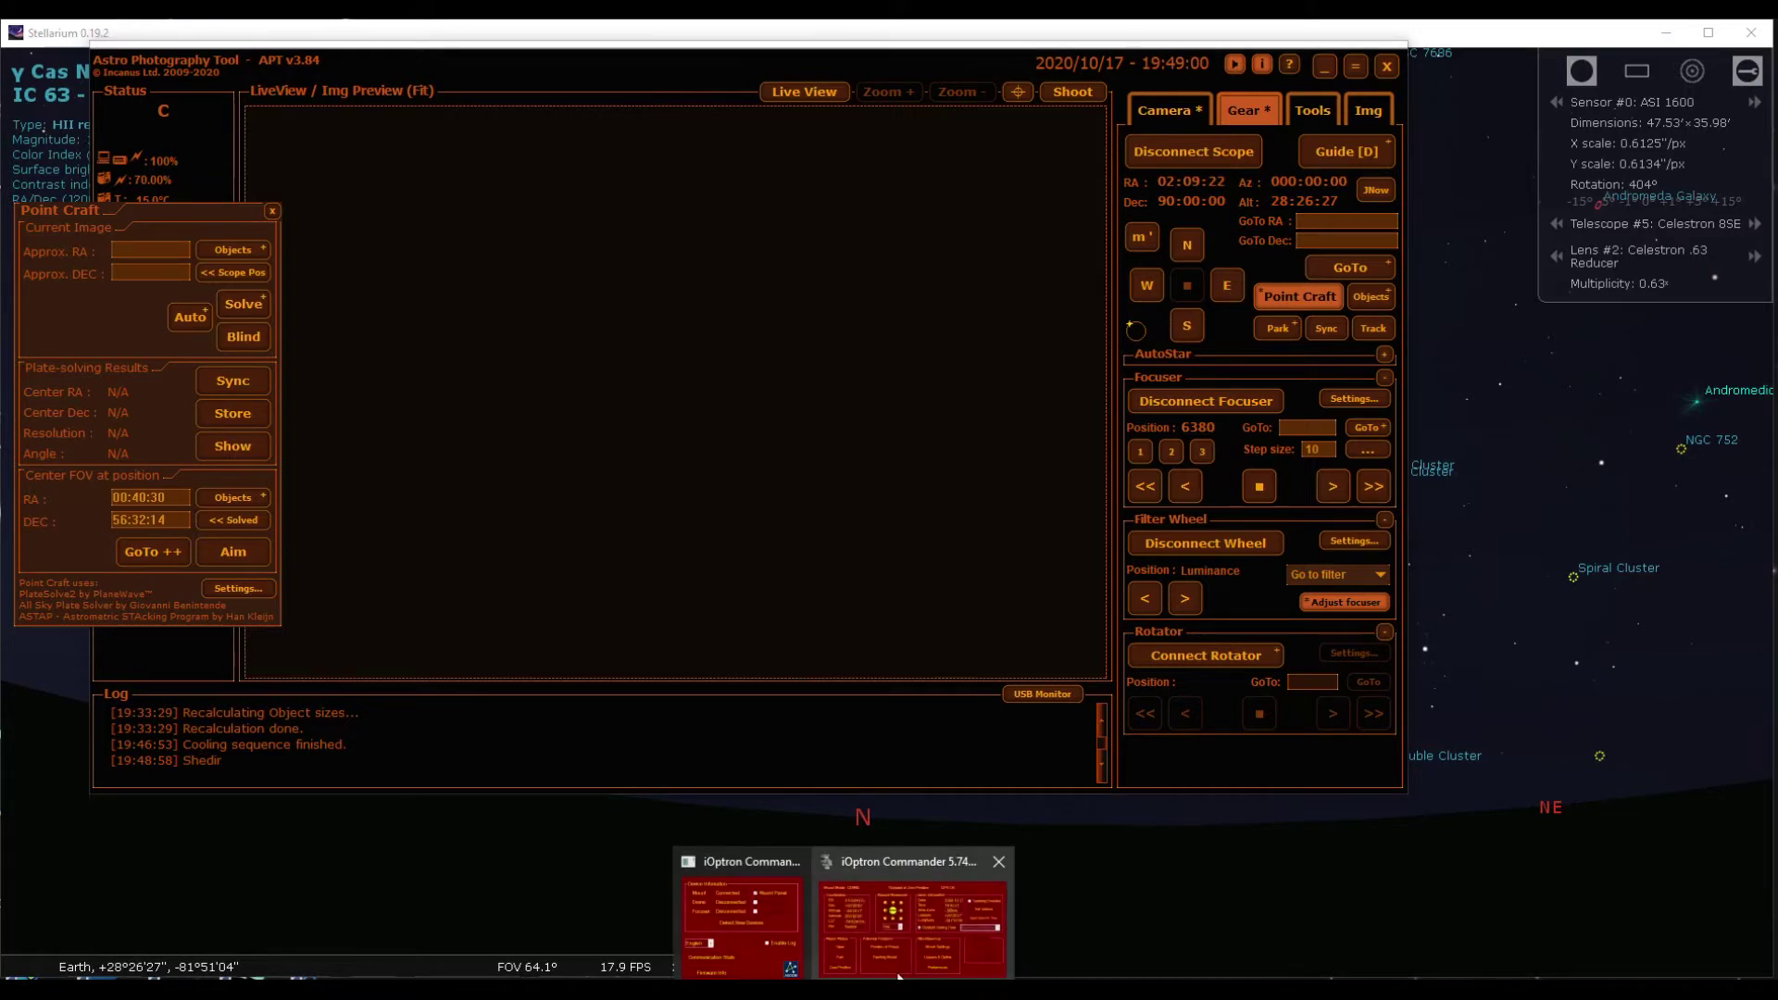
Turn on mount tracking in iOptron Commander and return to Astro Photography Tool.
click(903, 972)
click(1279, 500)
click(1321, 407)
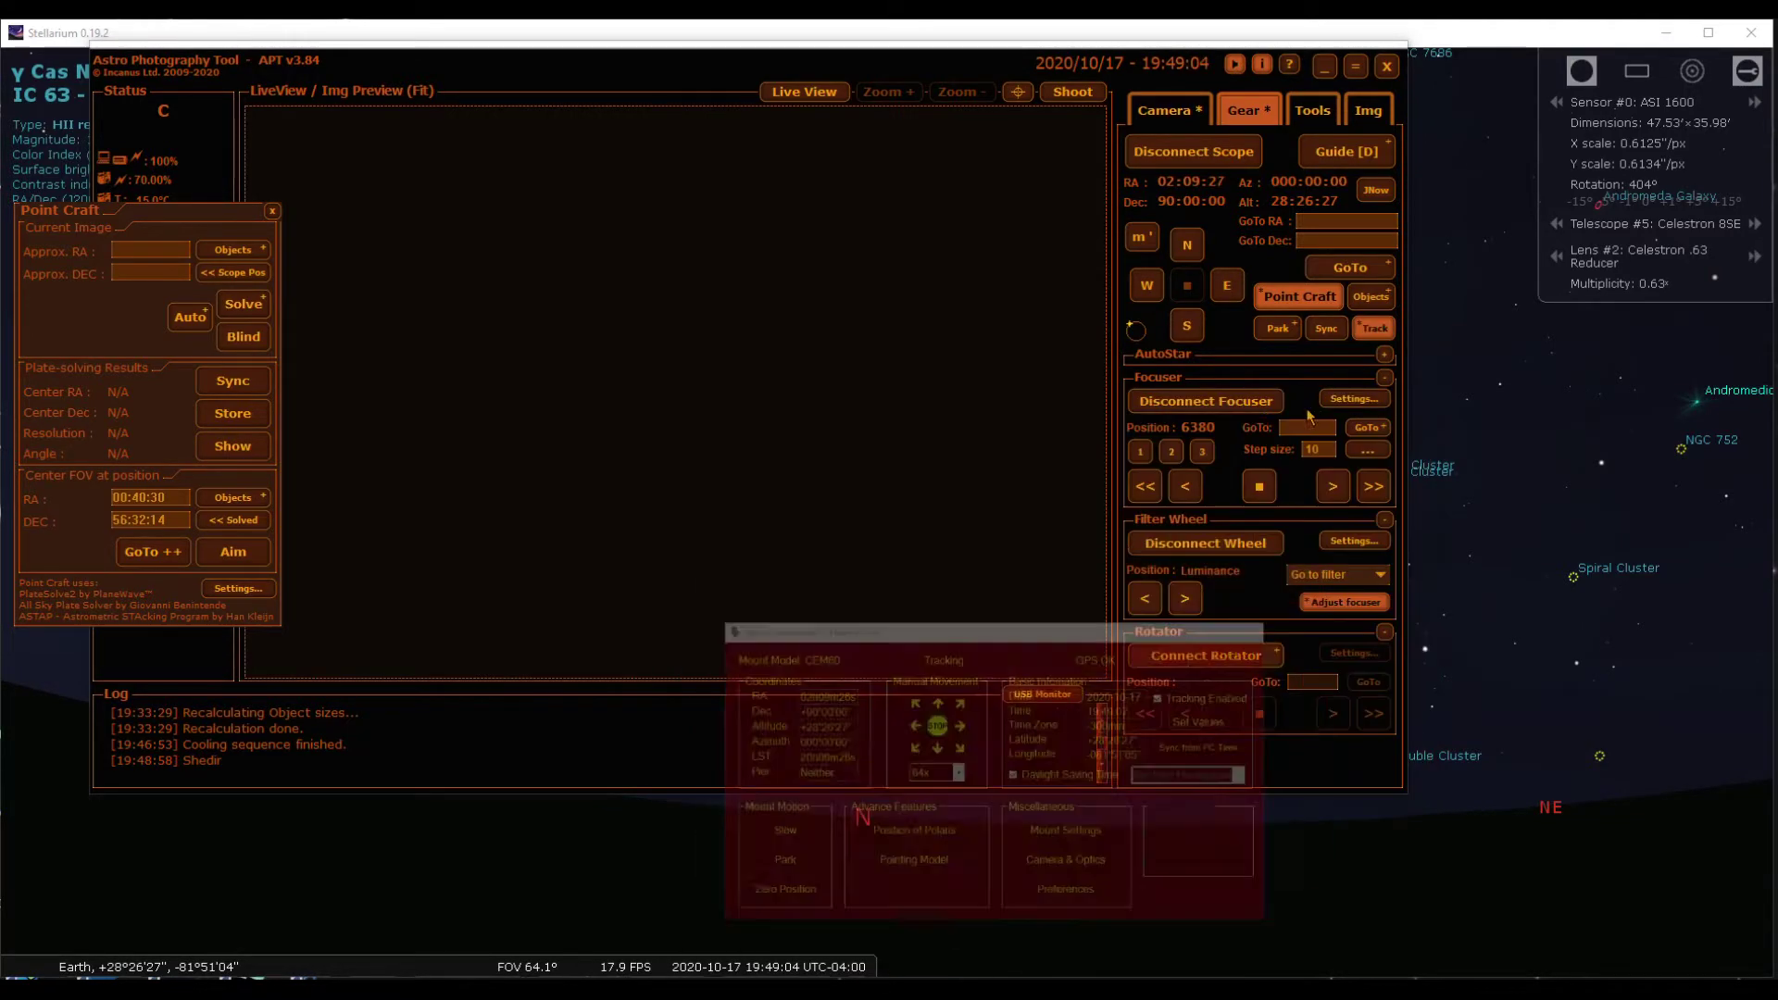
Slew to and center Shedir with Point Craft's GoTo++, and sync the mount to the plate-solved coordinates.
click(150, 552)
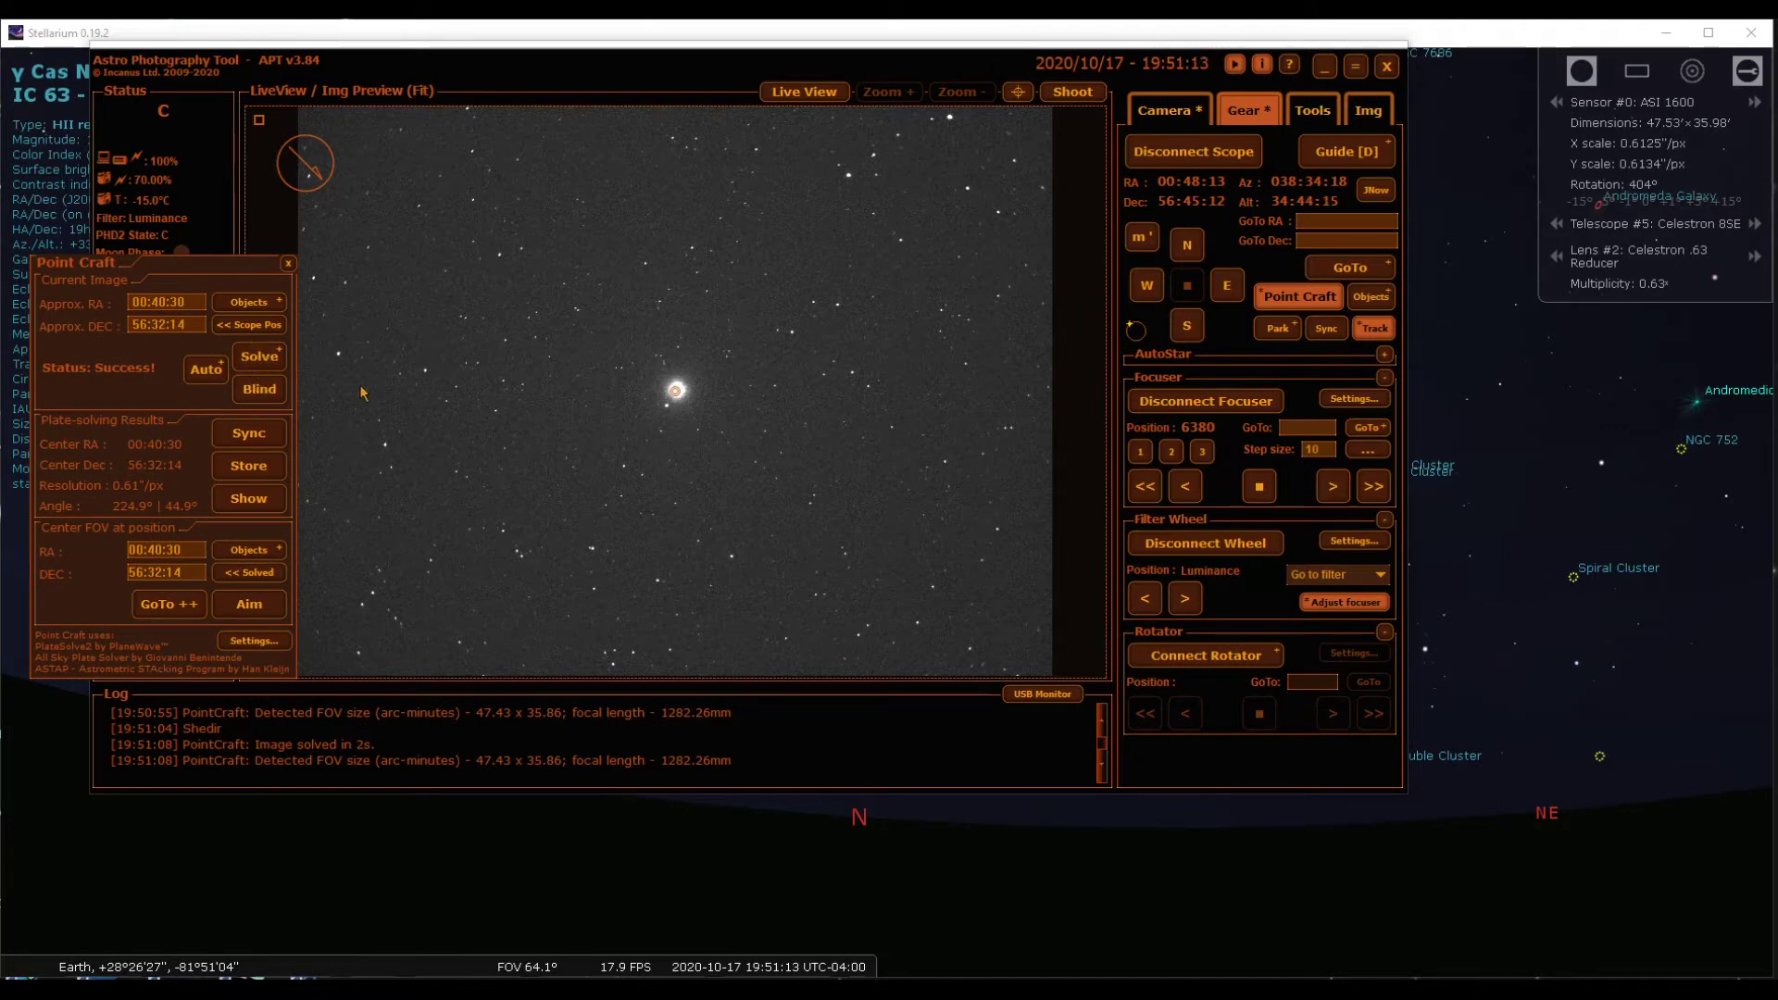
click(247, 437)
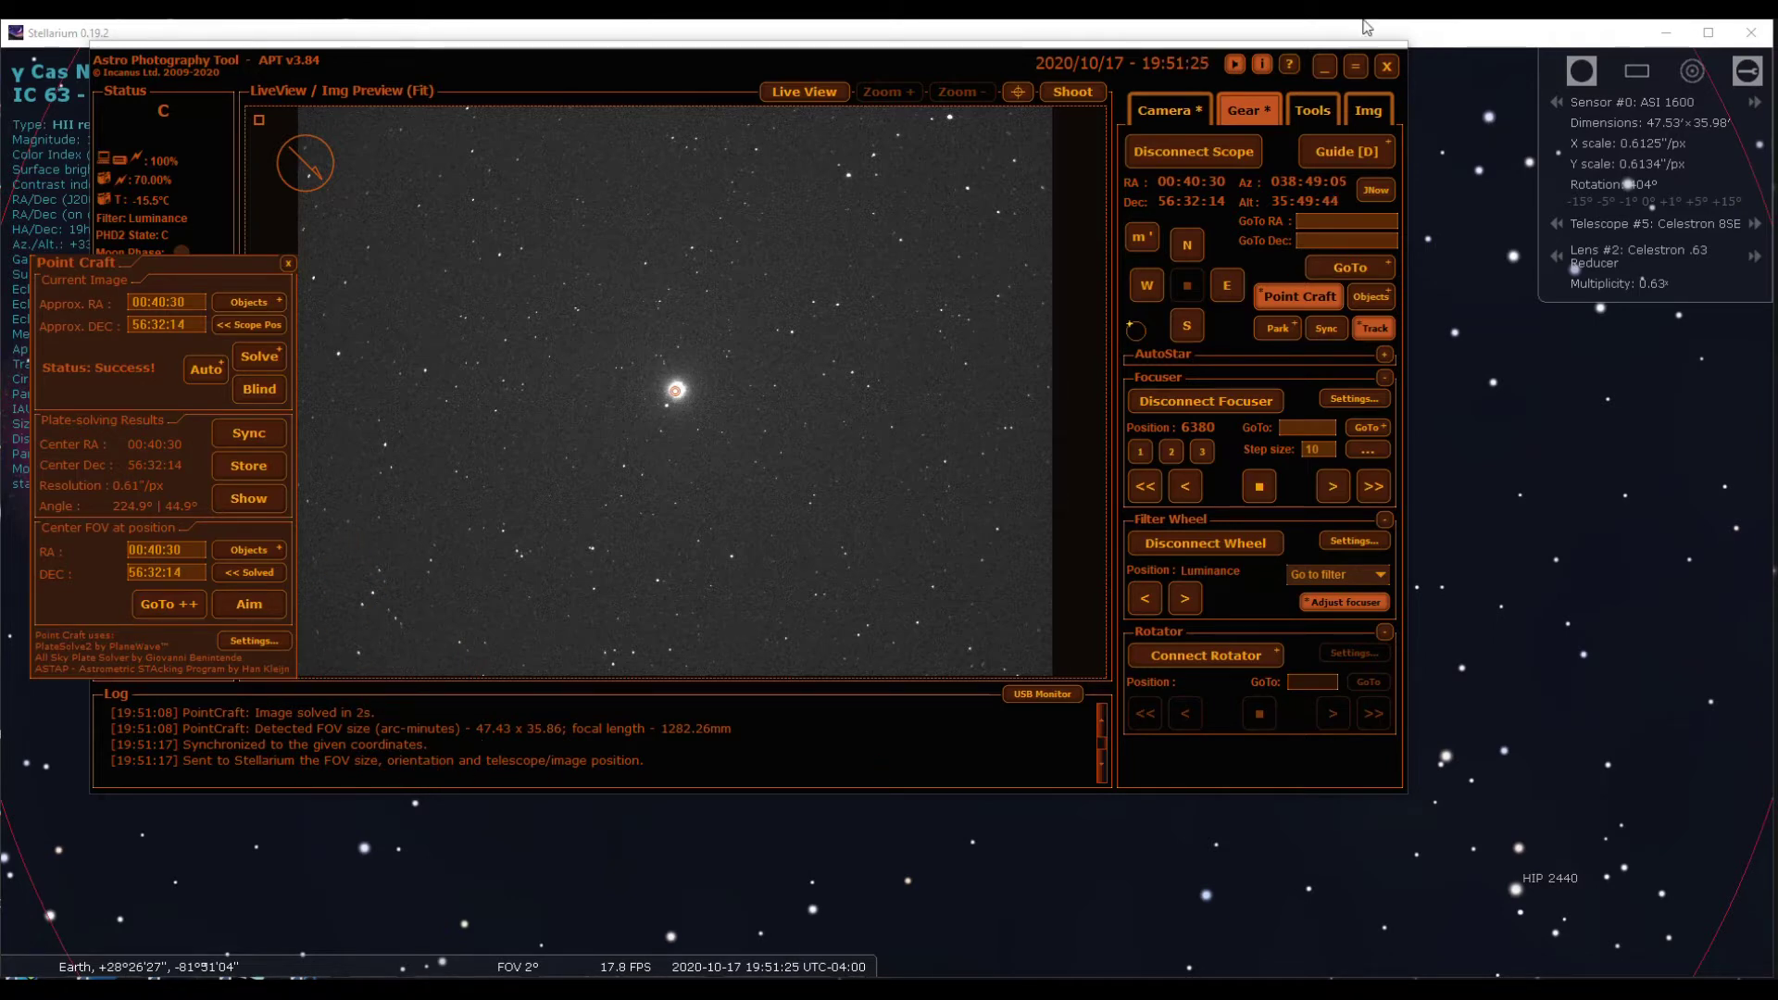
Check the camera's field of view against the sky map in Stellarium, return to Astro Photography Tool and close Point Craft.
click(1479, 35)
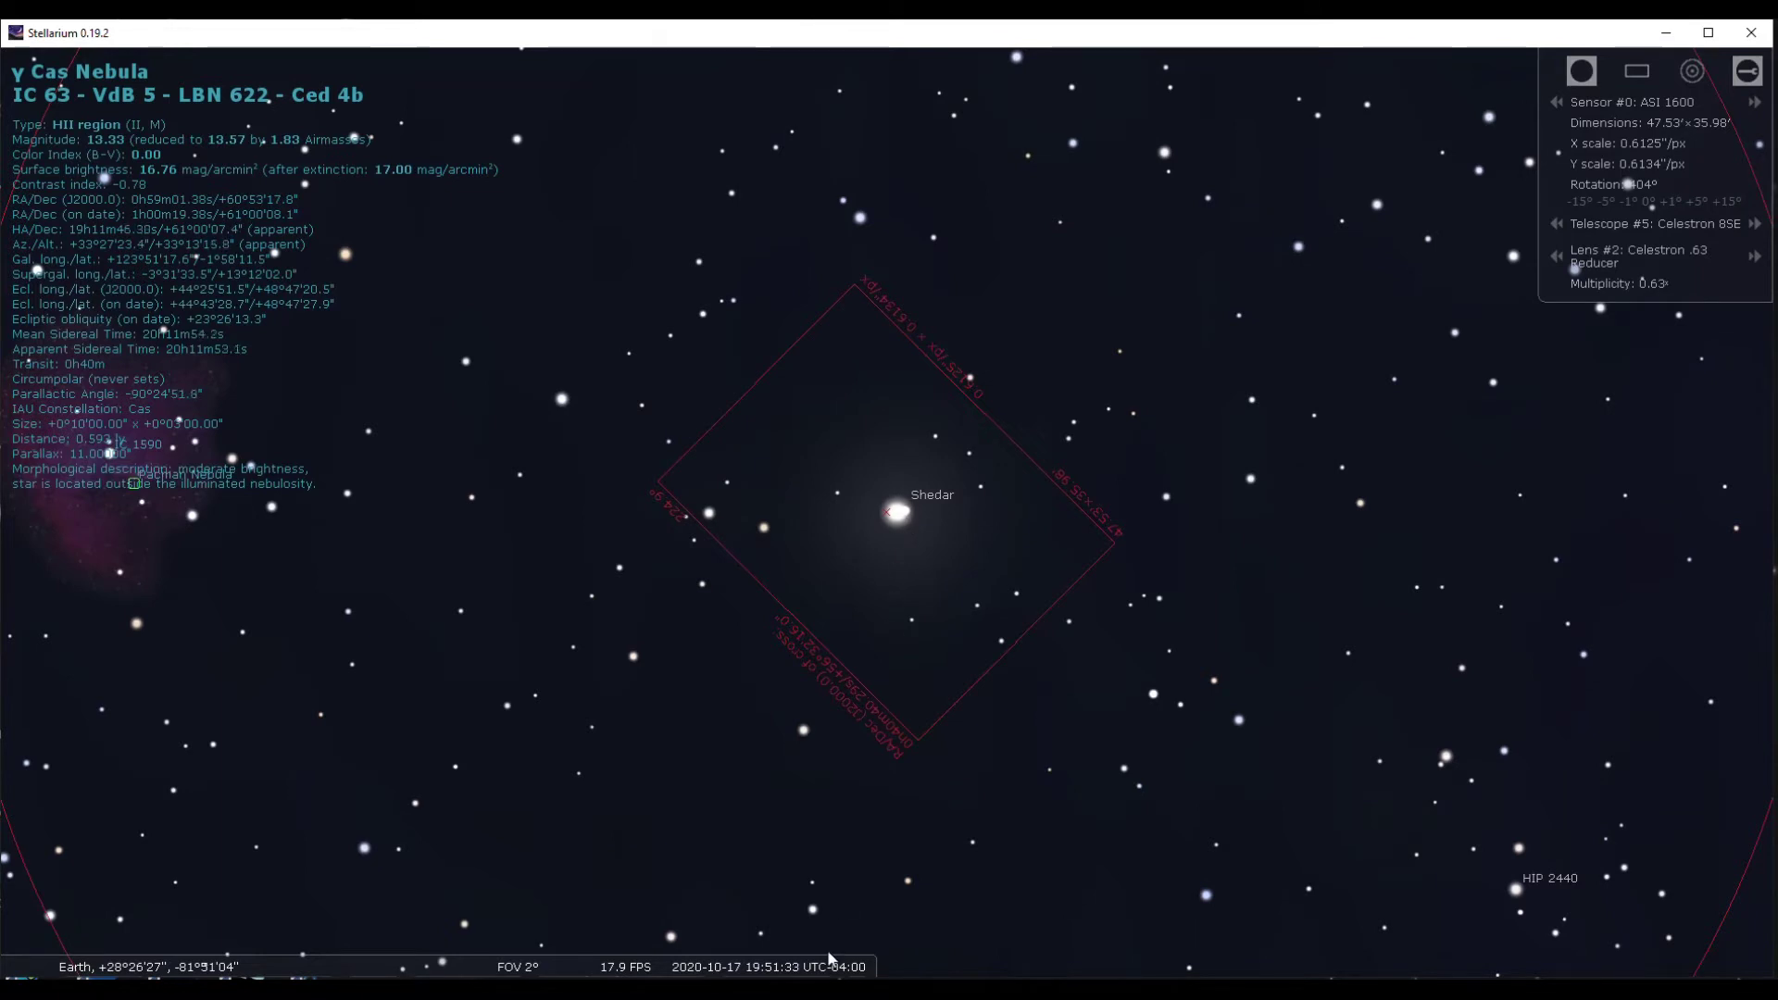
mouse_move(370, 968)
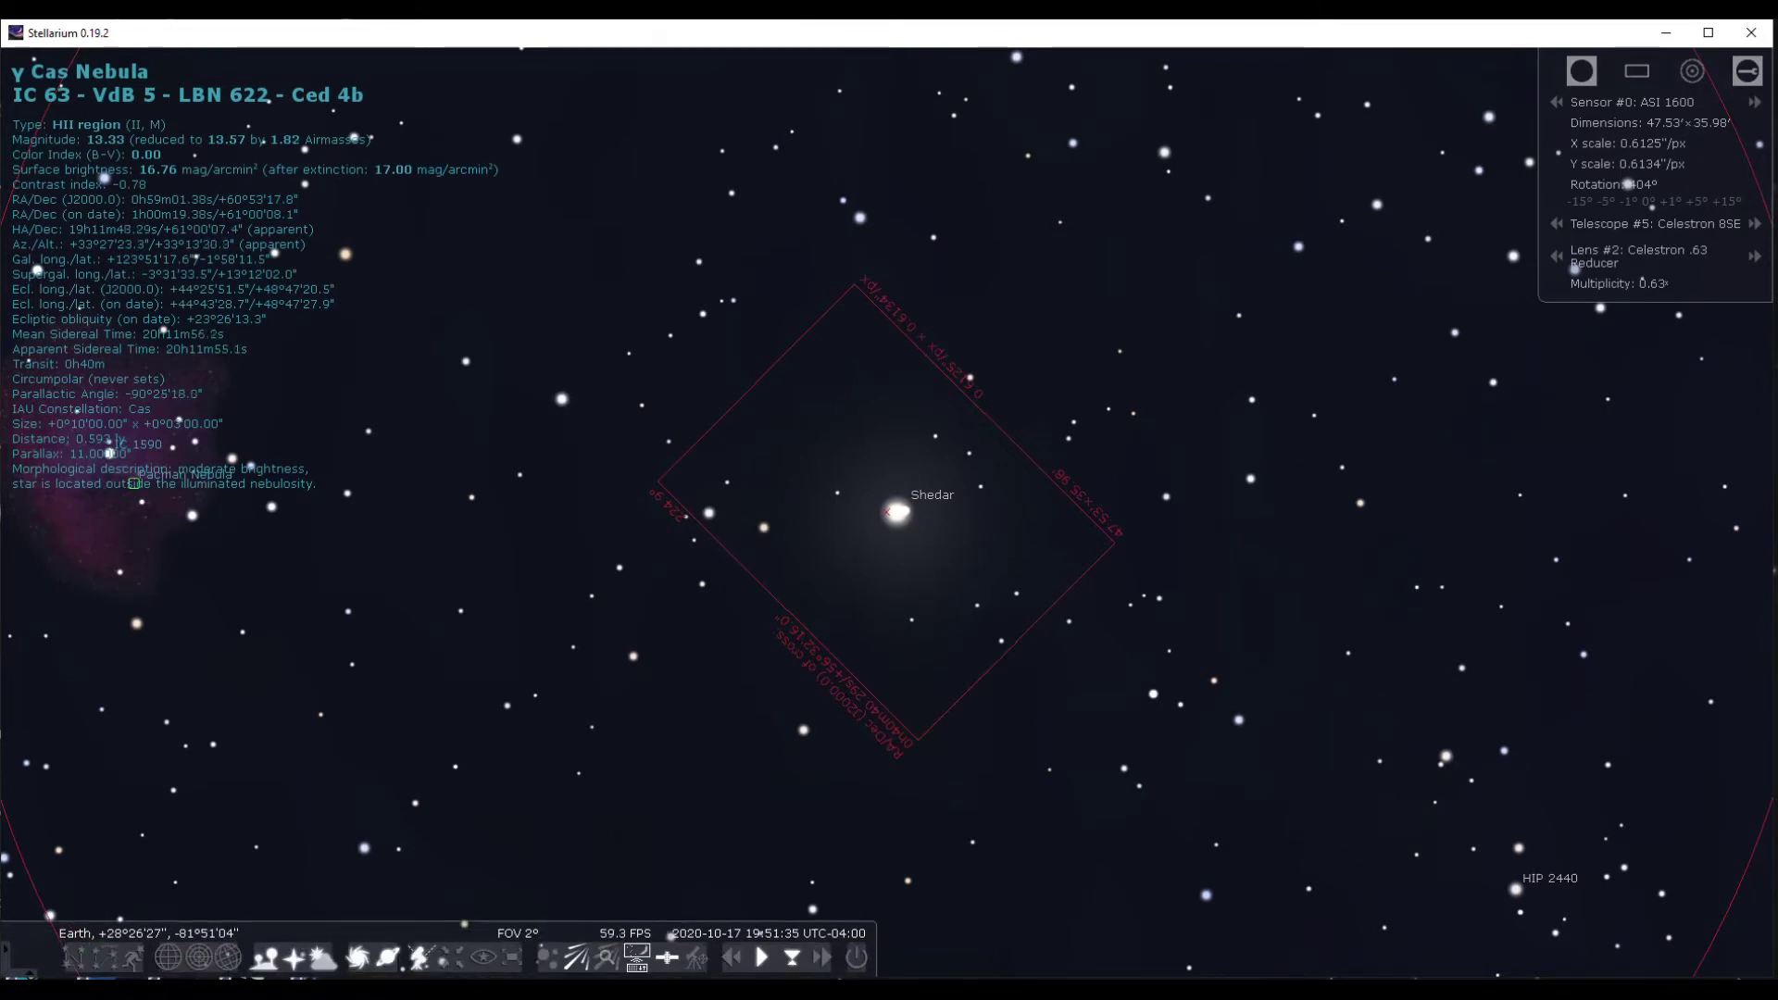
key(alt+Tab)
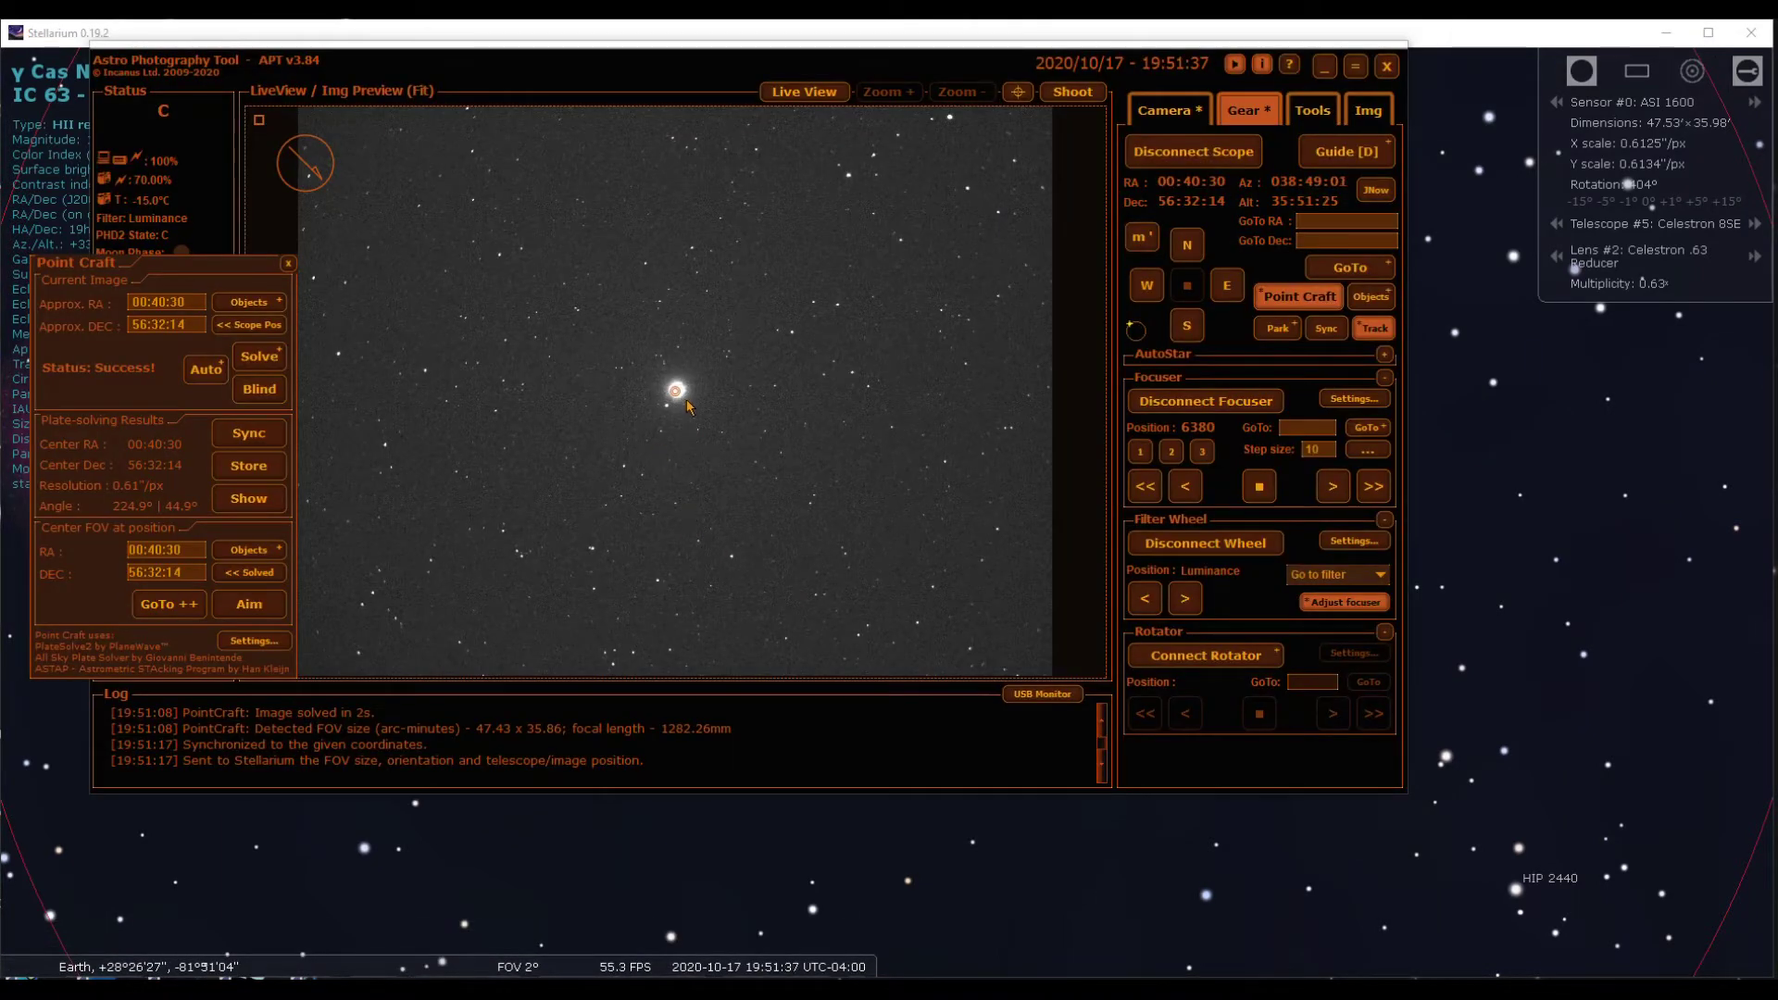
click(289, 267)
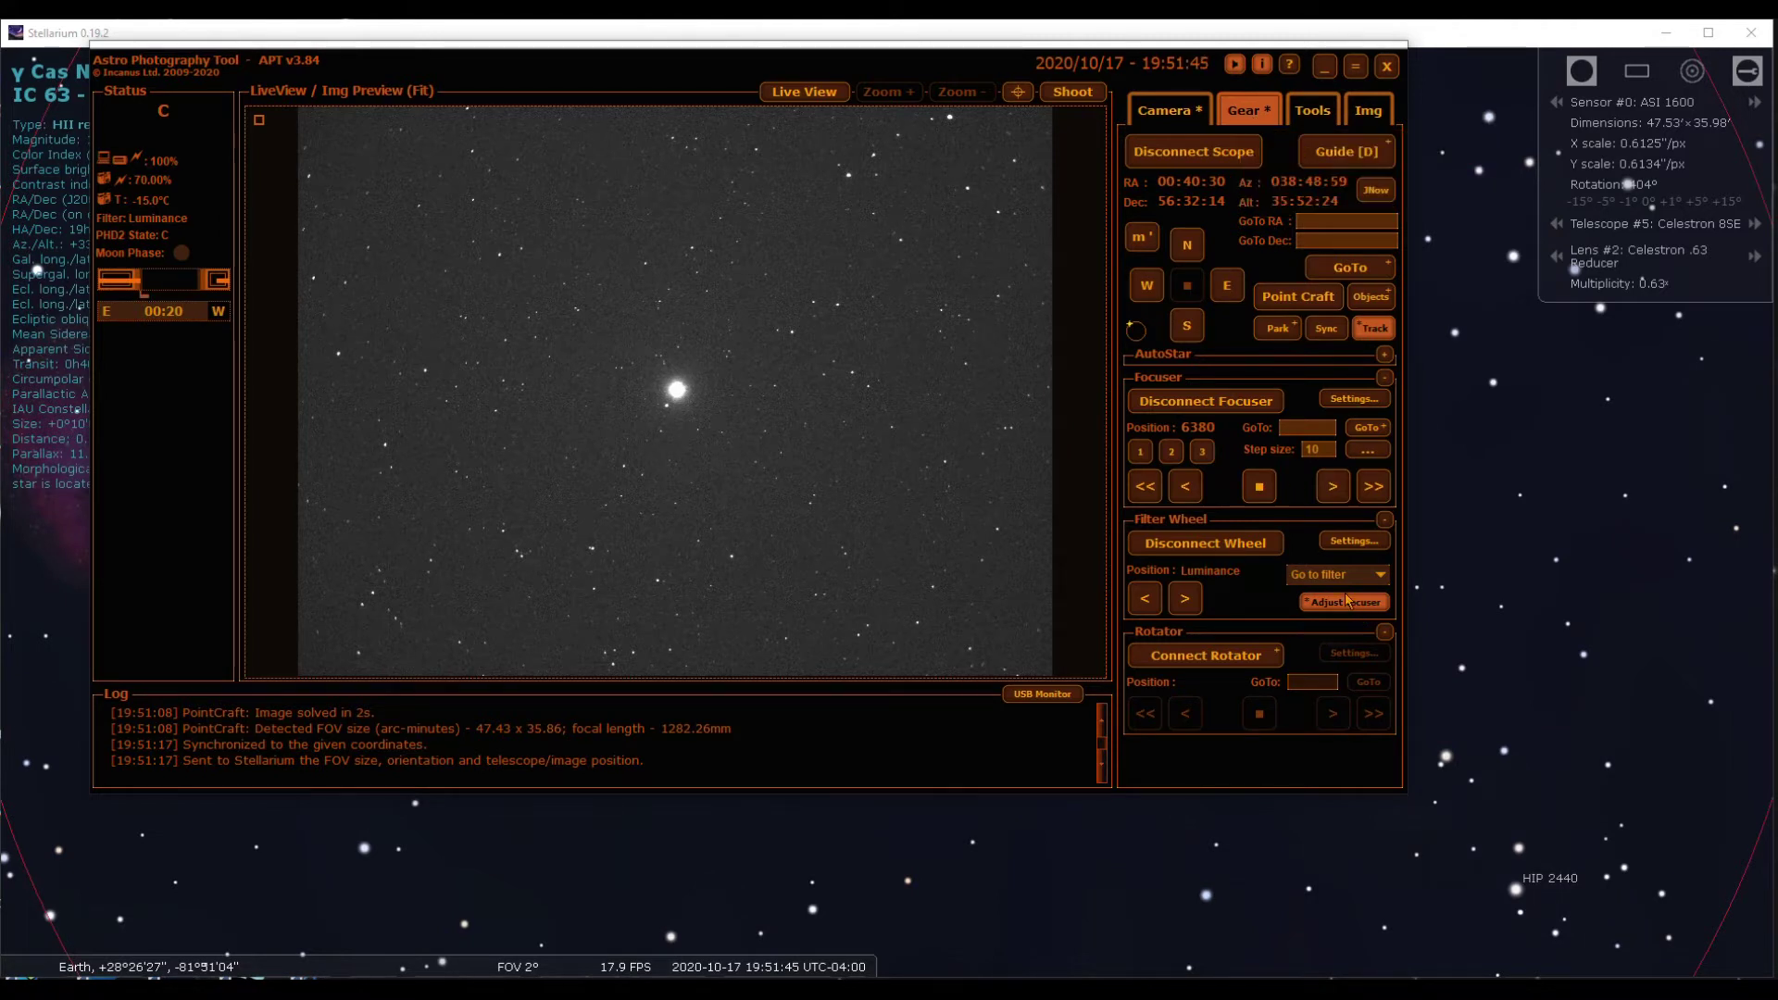
Set the camera exposure to 1 second and start the live view.
click(1164, 112)
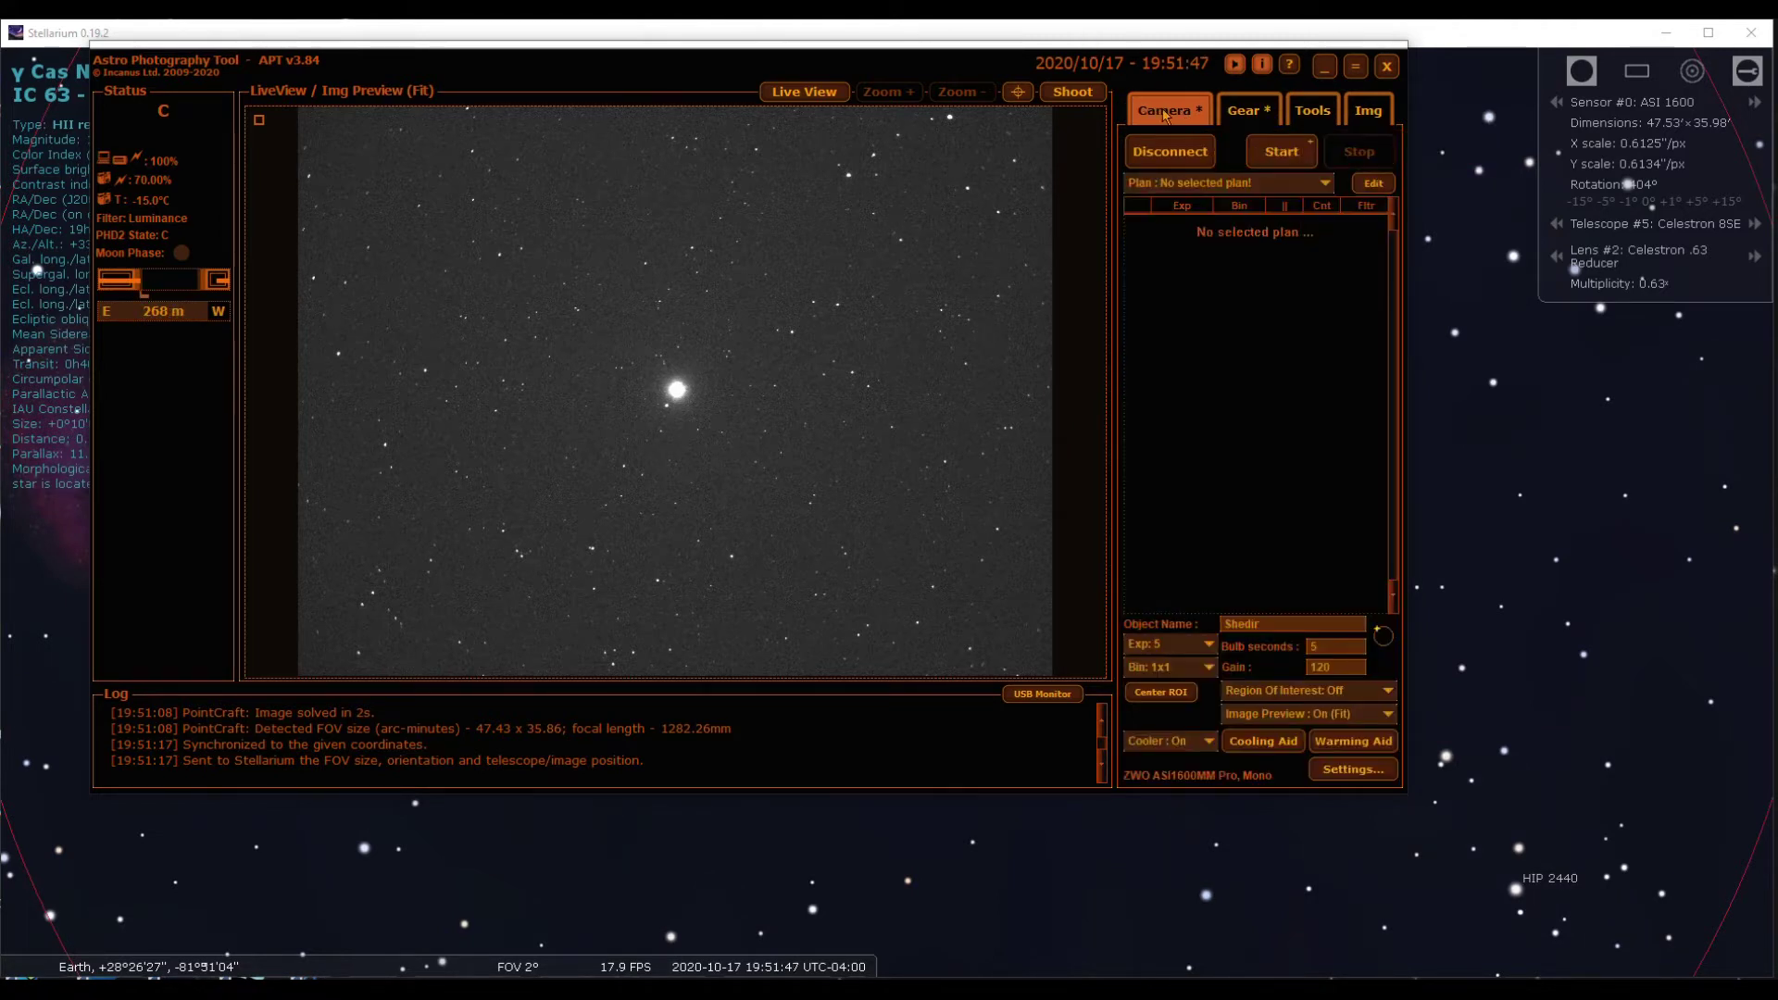
click(1174, 645)
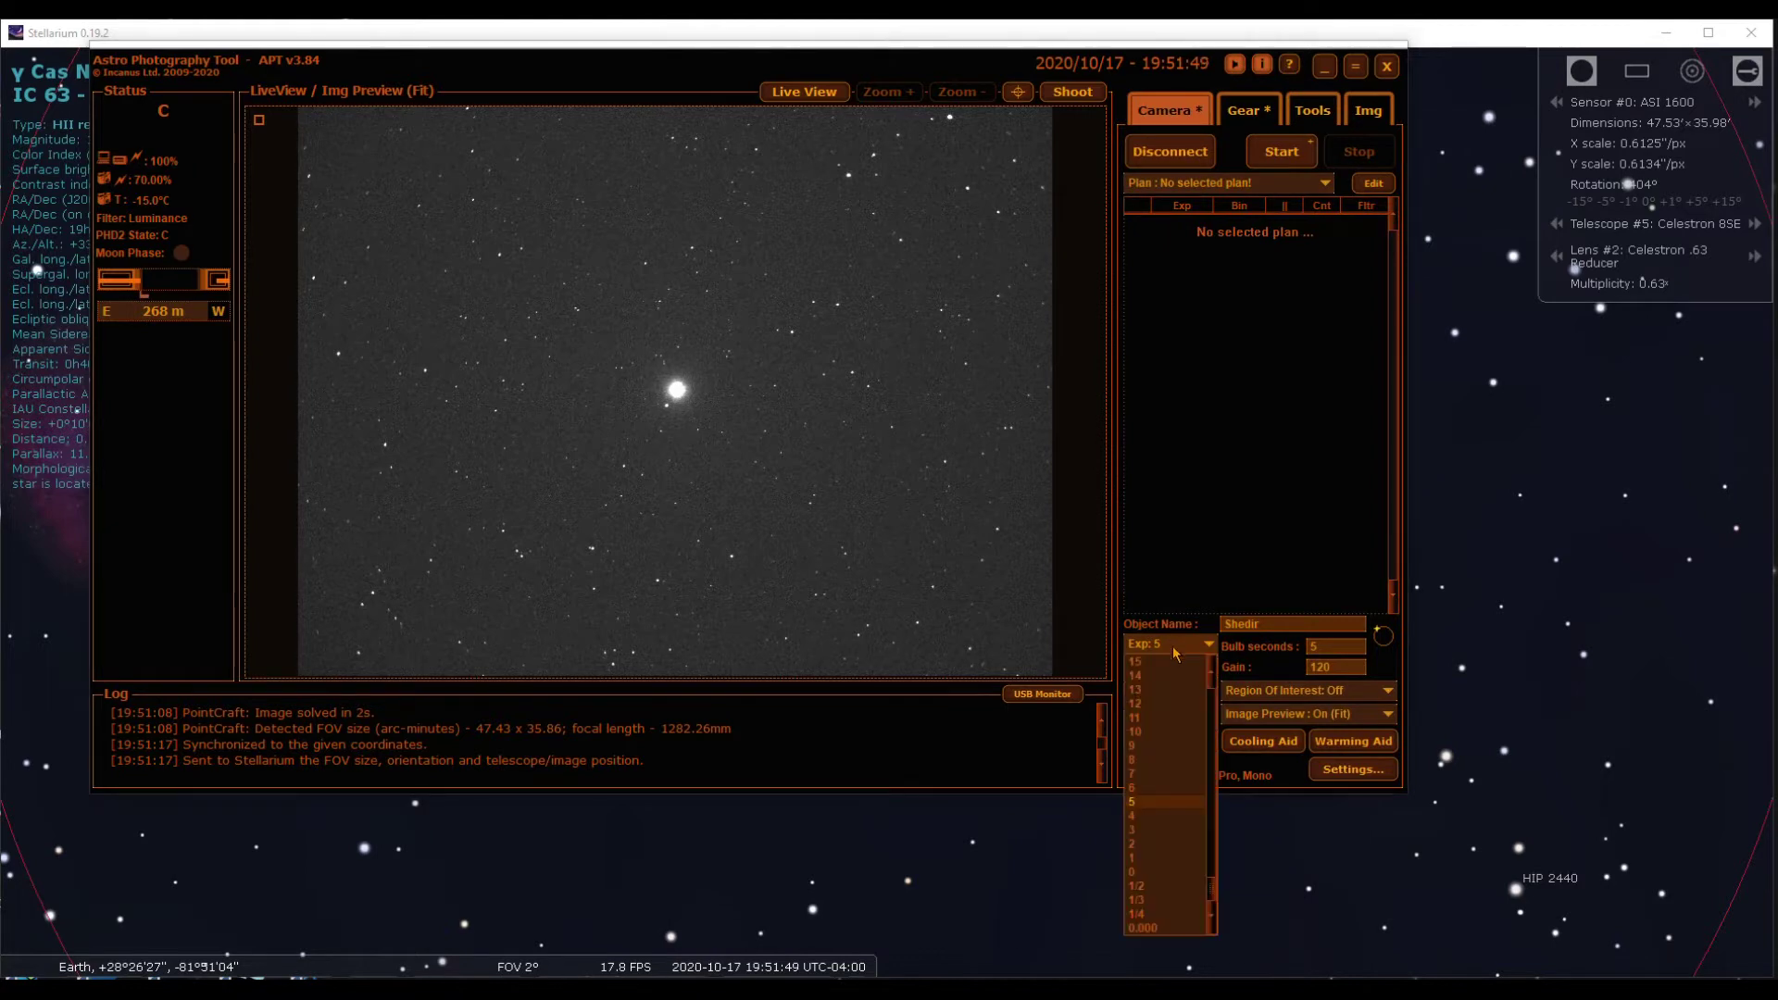
click(1147, 857)
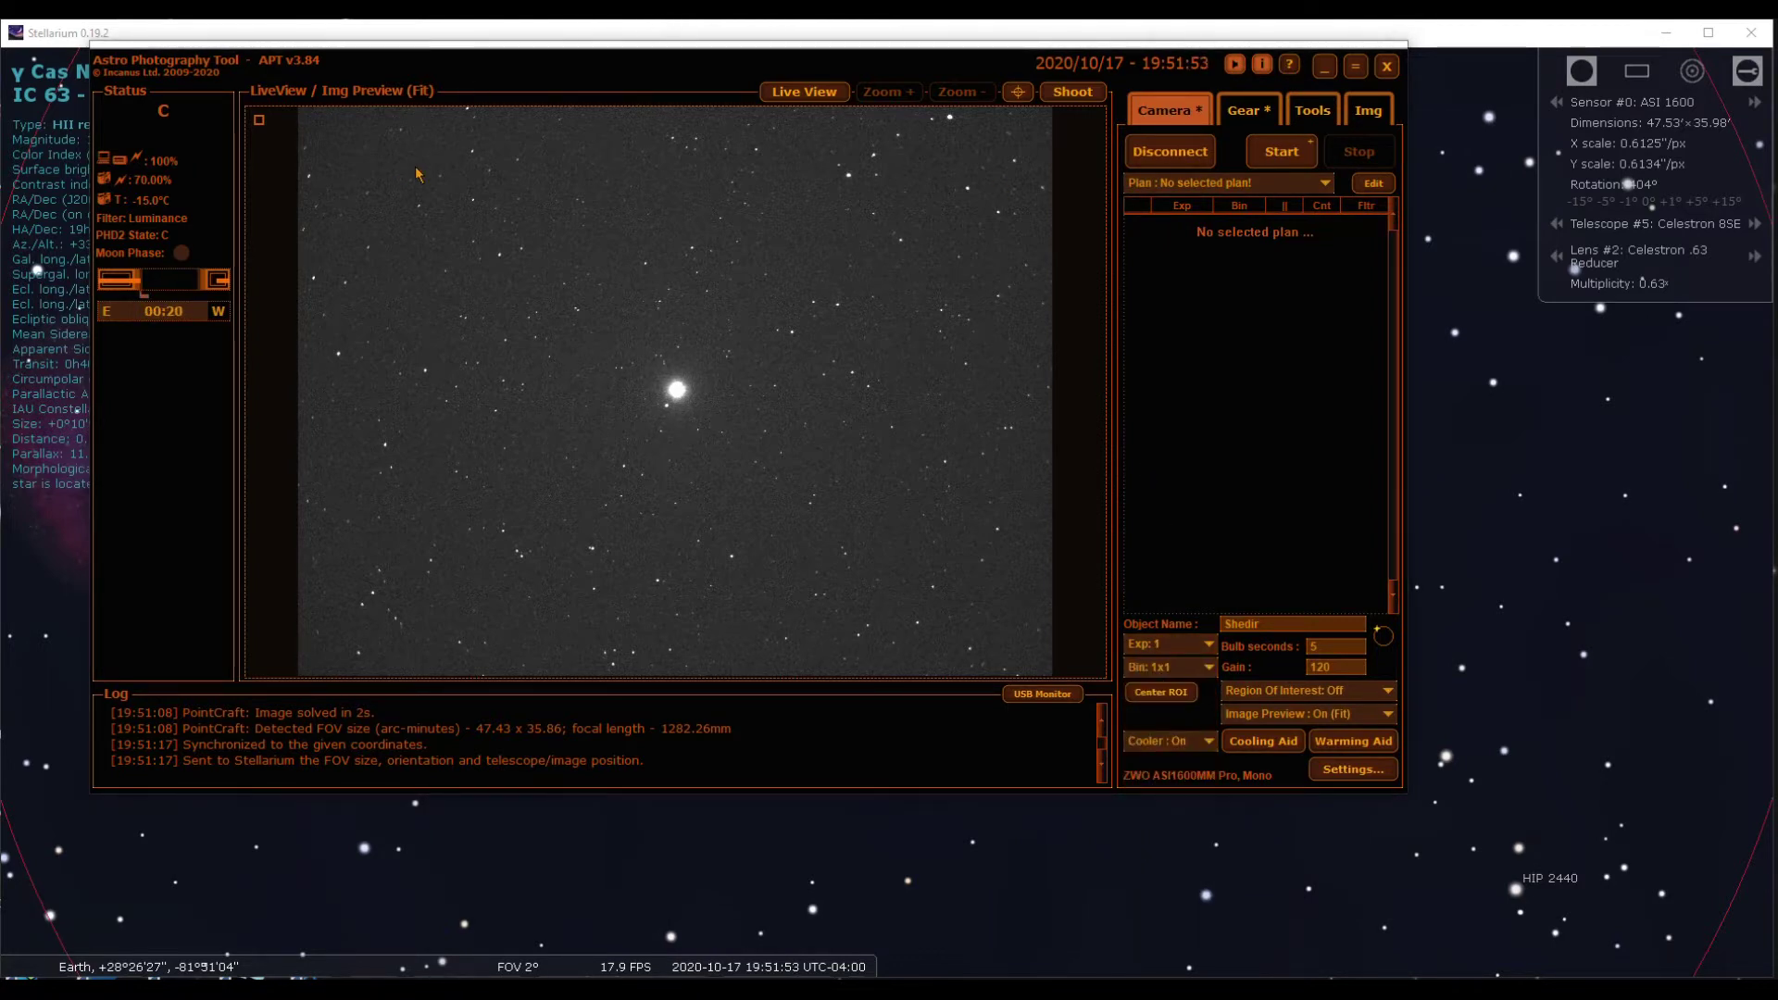
click(802, 93)
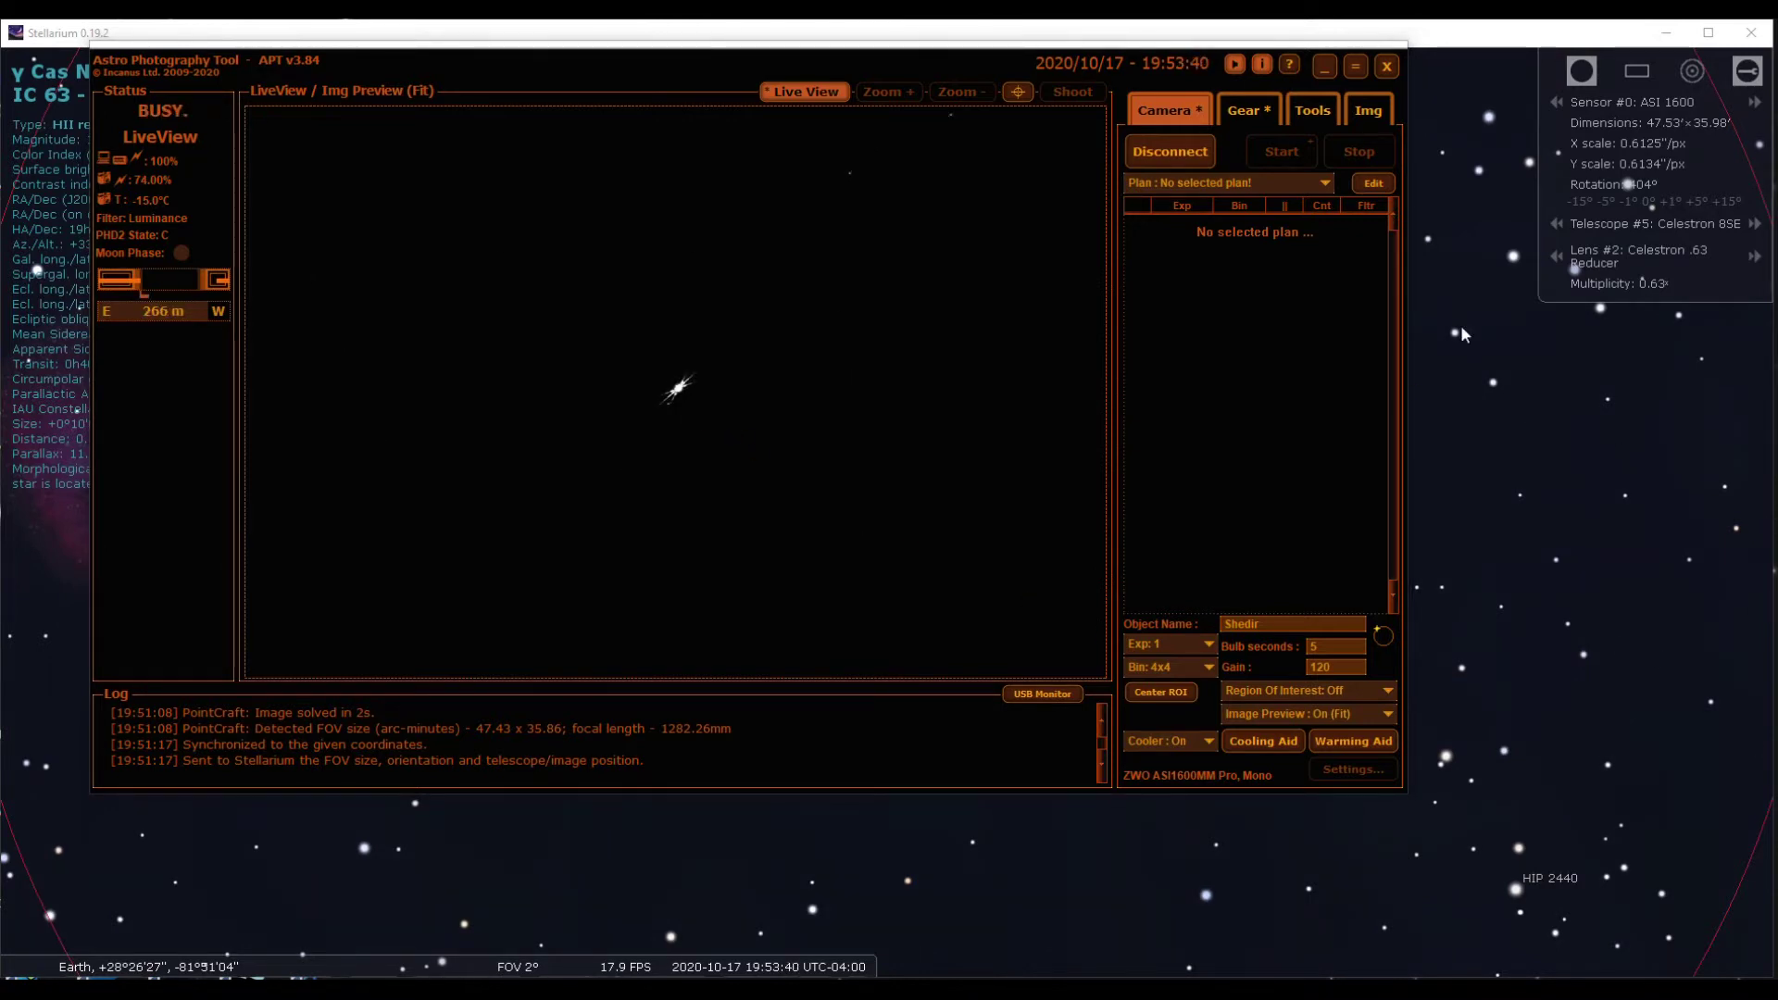
Inspect the bright star's diffraction spikes with the Magnifier at x10 and close the Magnifier.
click(1313, 113)
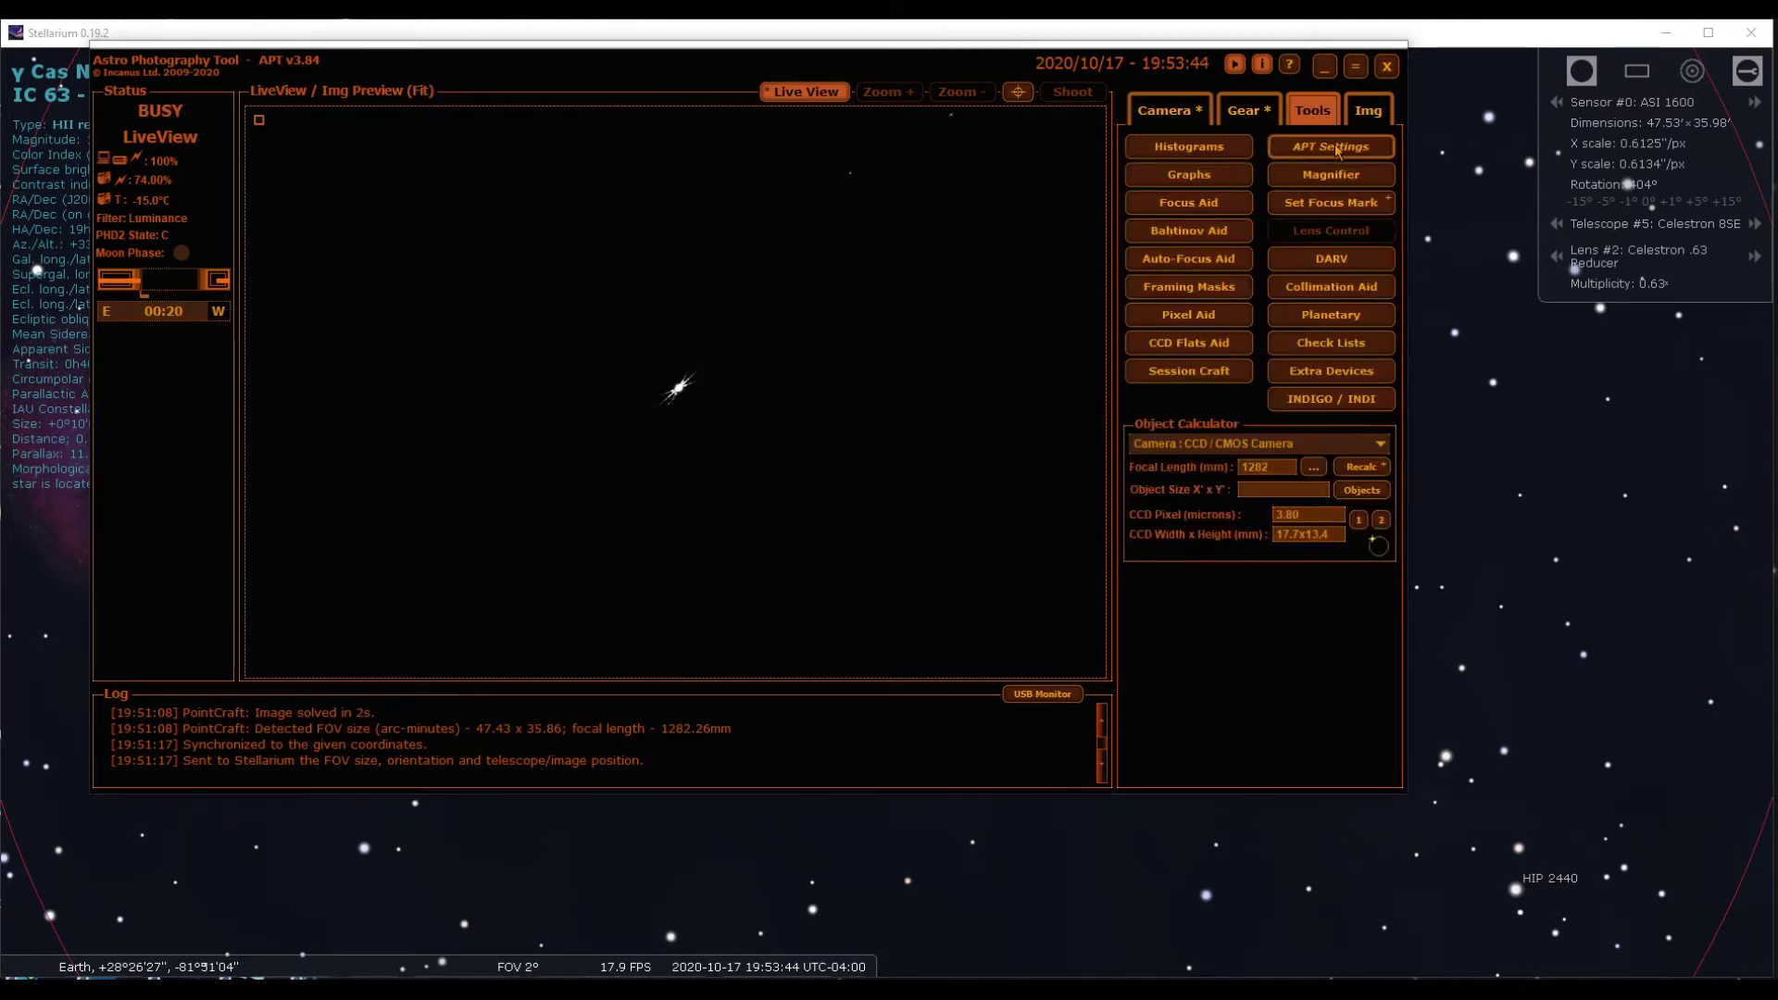
click(1331, 174)
drag(464, 139, 498, 170)
drag(595, 225, 827, 338)
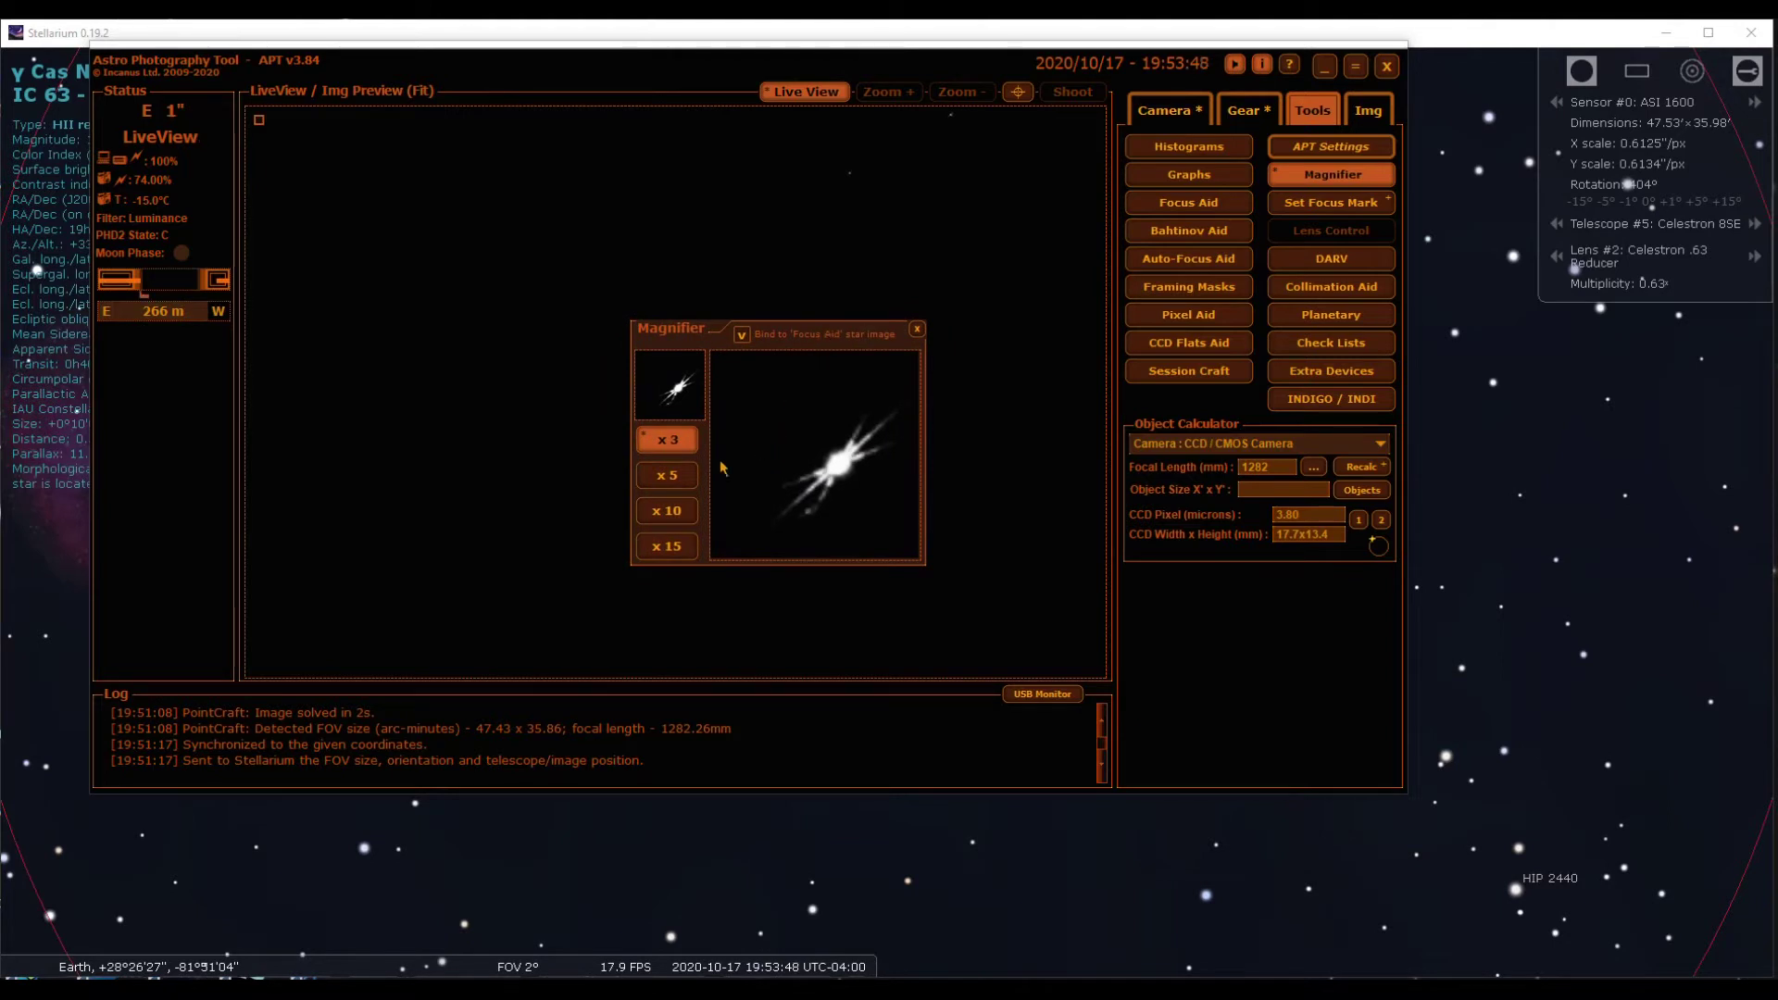
click(683, 522)
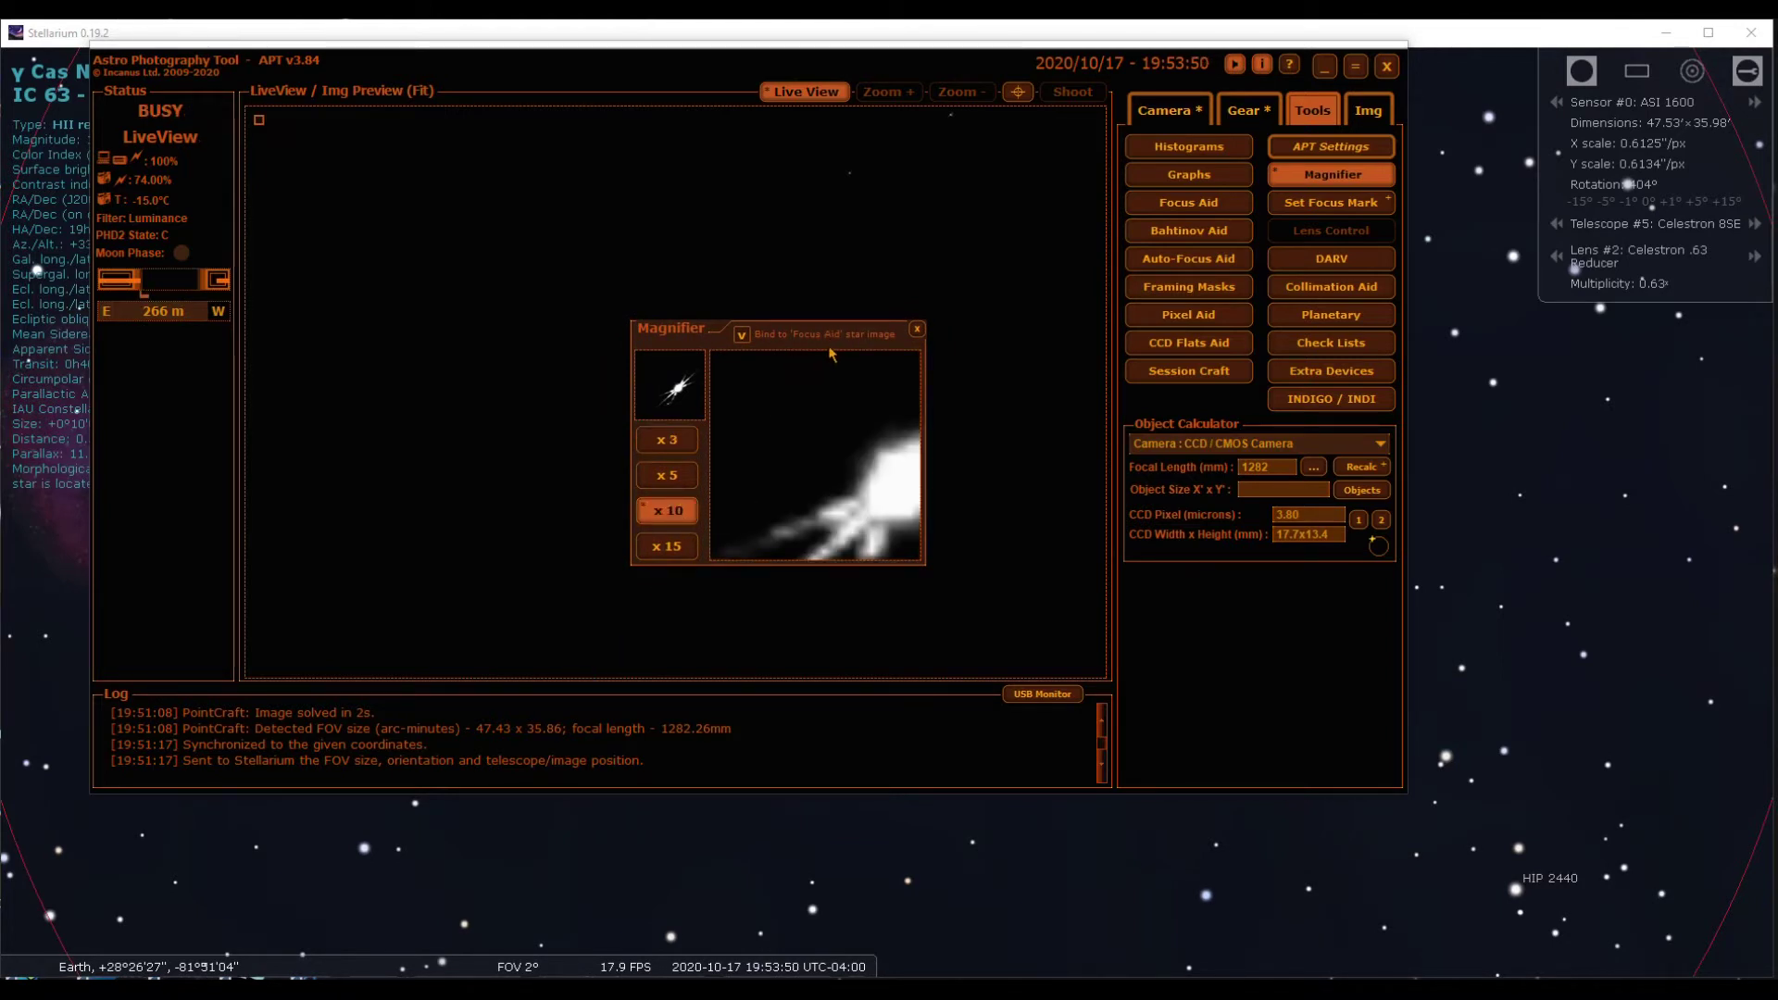
drag(829, 348, 836, 350)
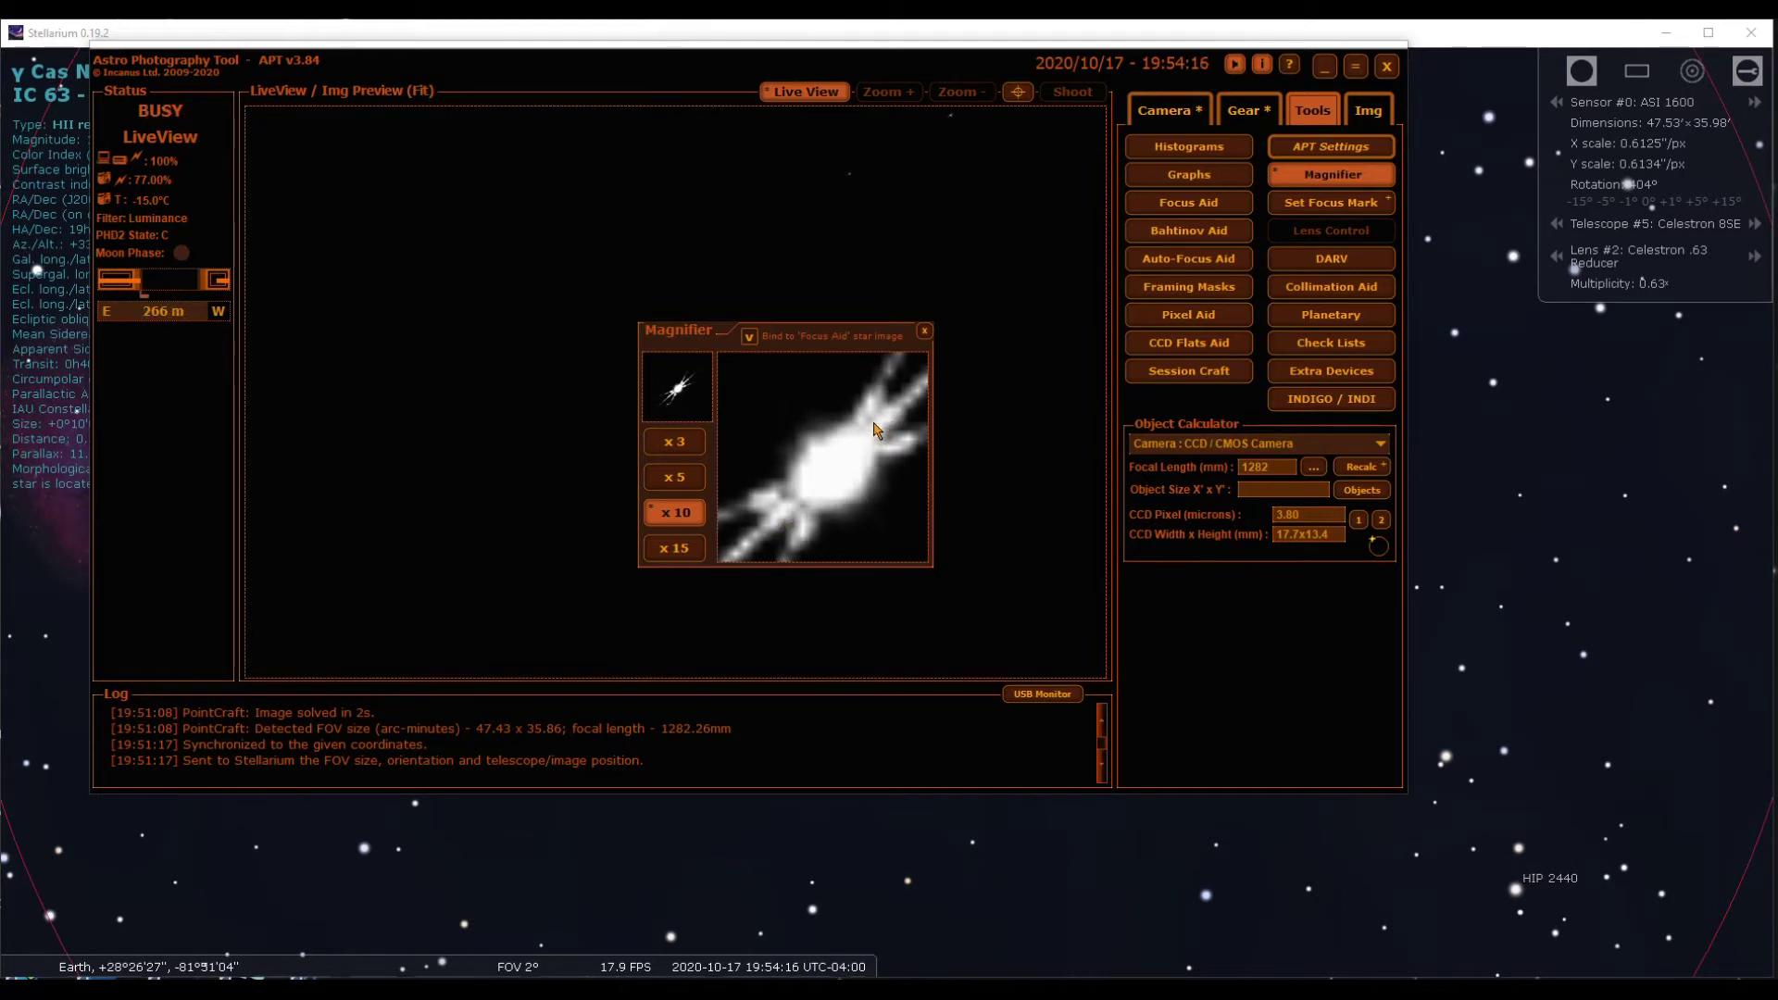
click(925, 333)
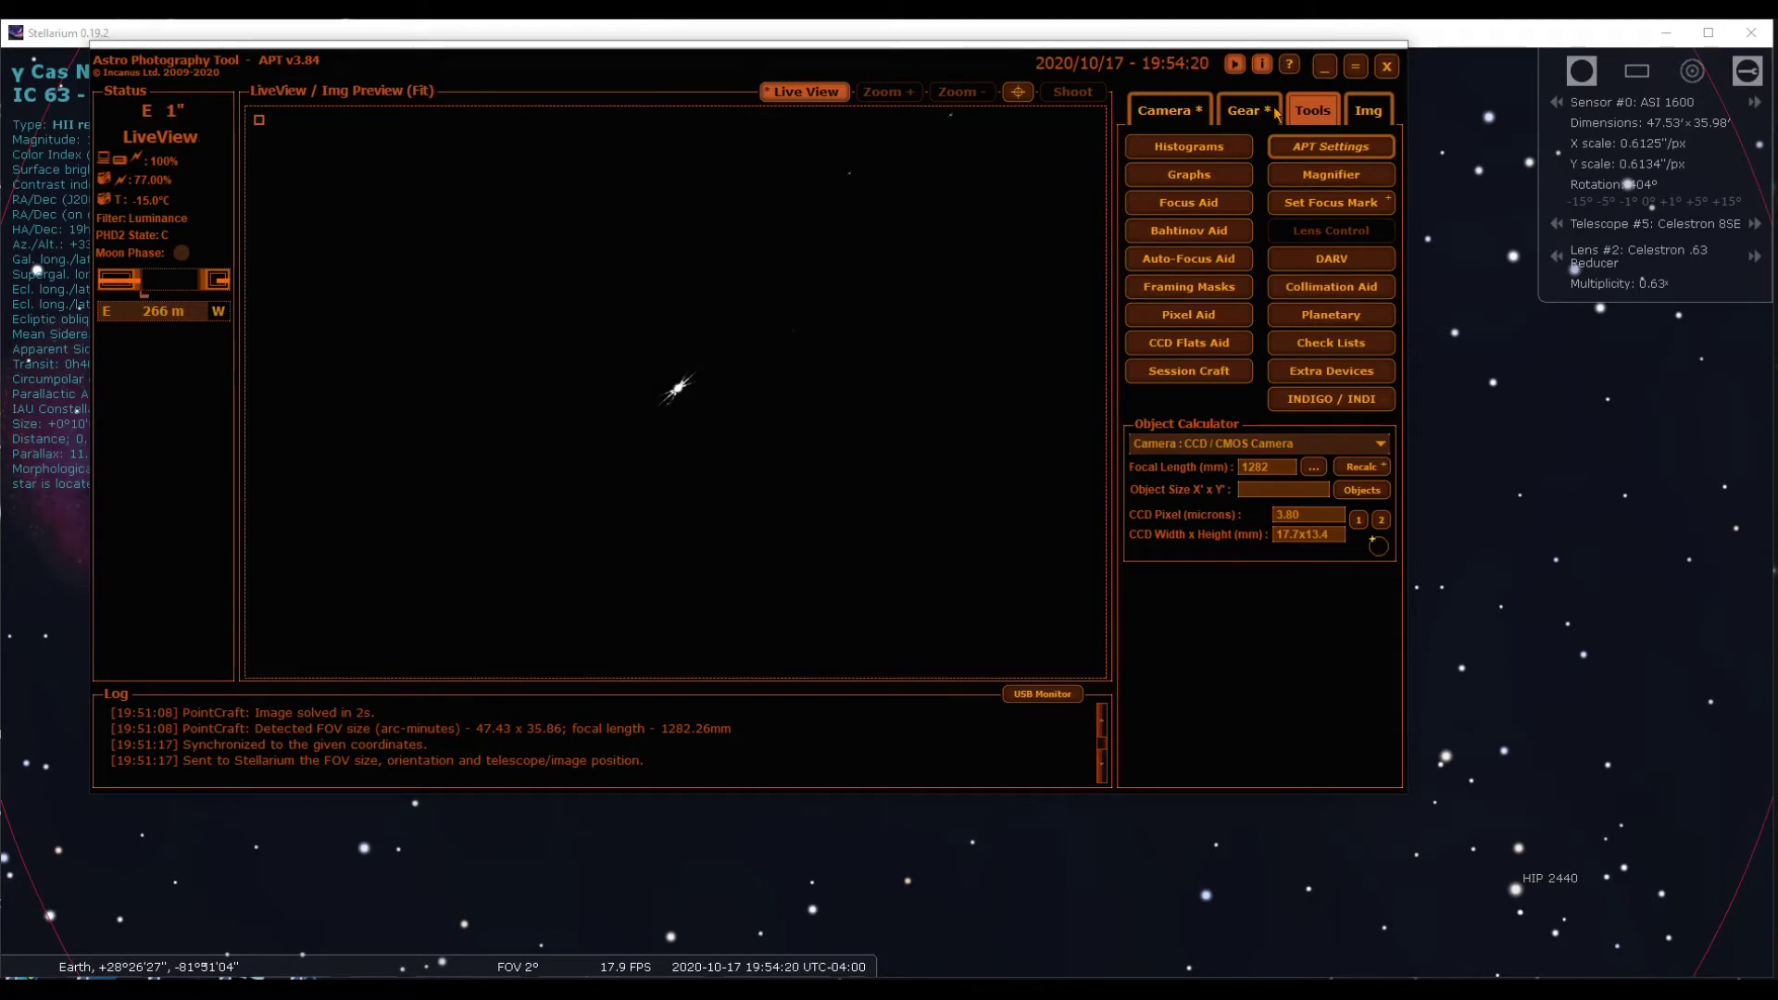
Open the Bahtinov Aid, place it over the bright star and turn off its cross.
click(1216, 233)
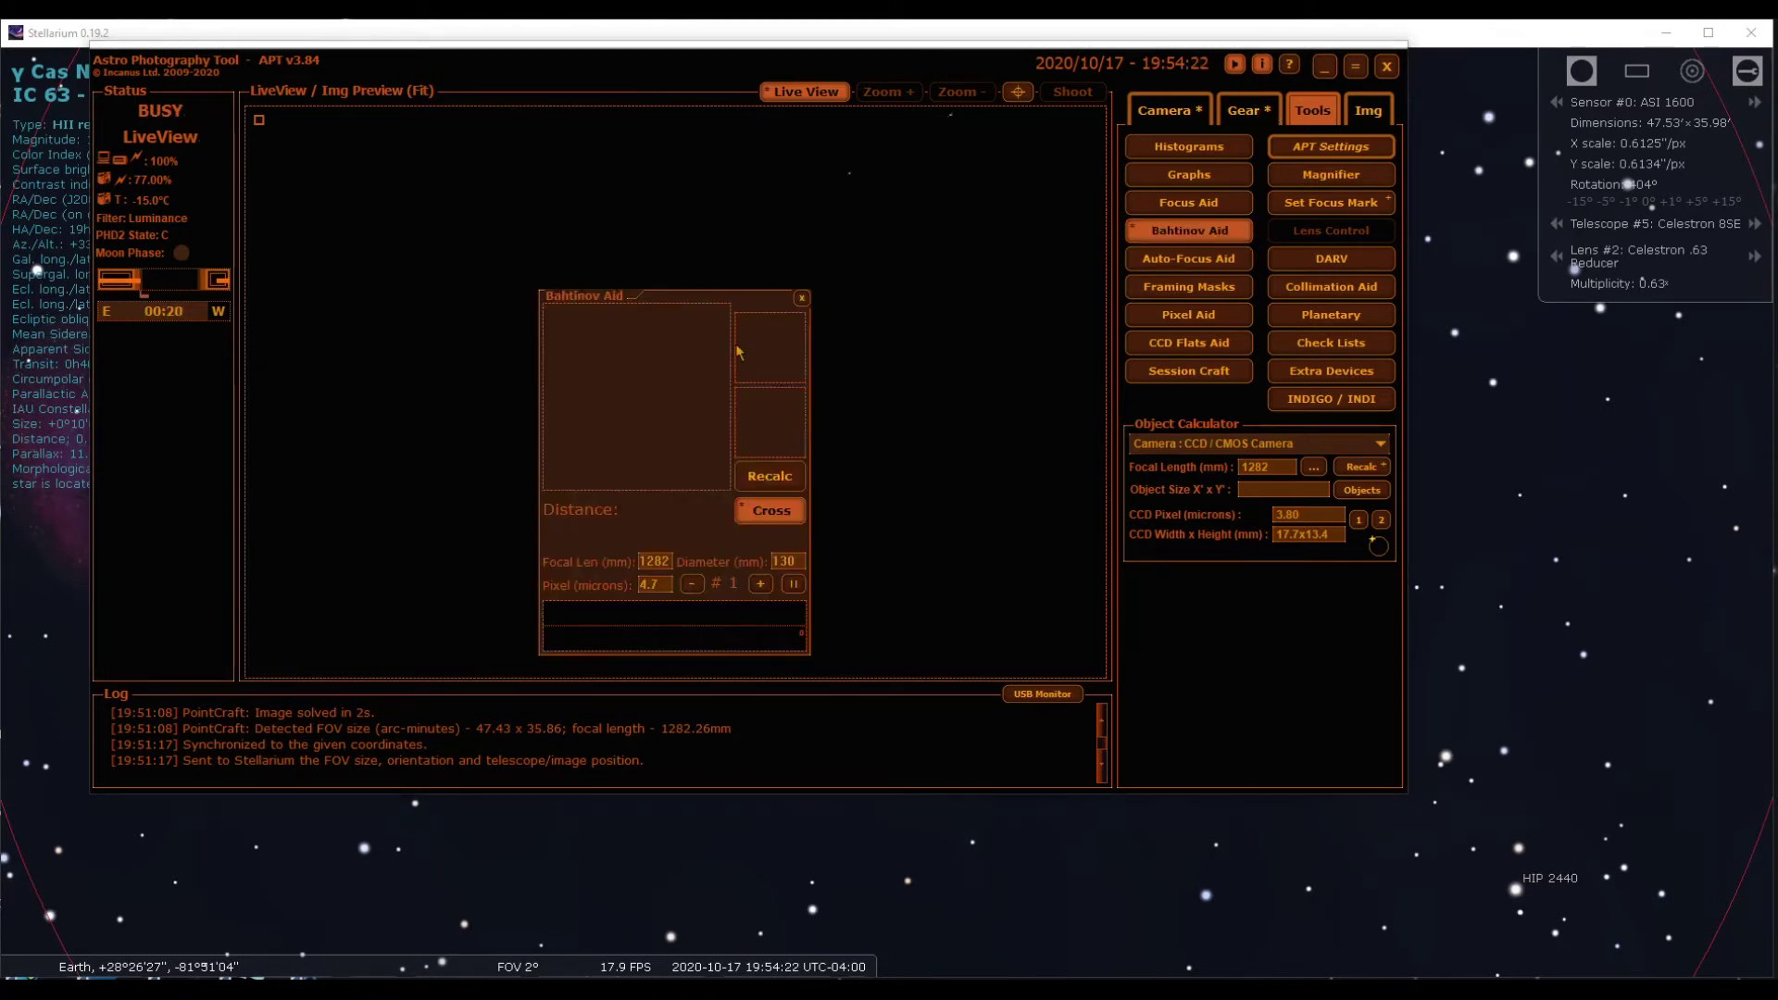
drag(723, 306, 763, 297)
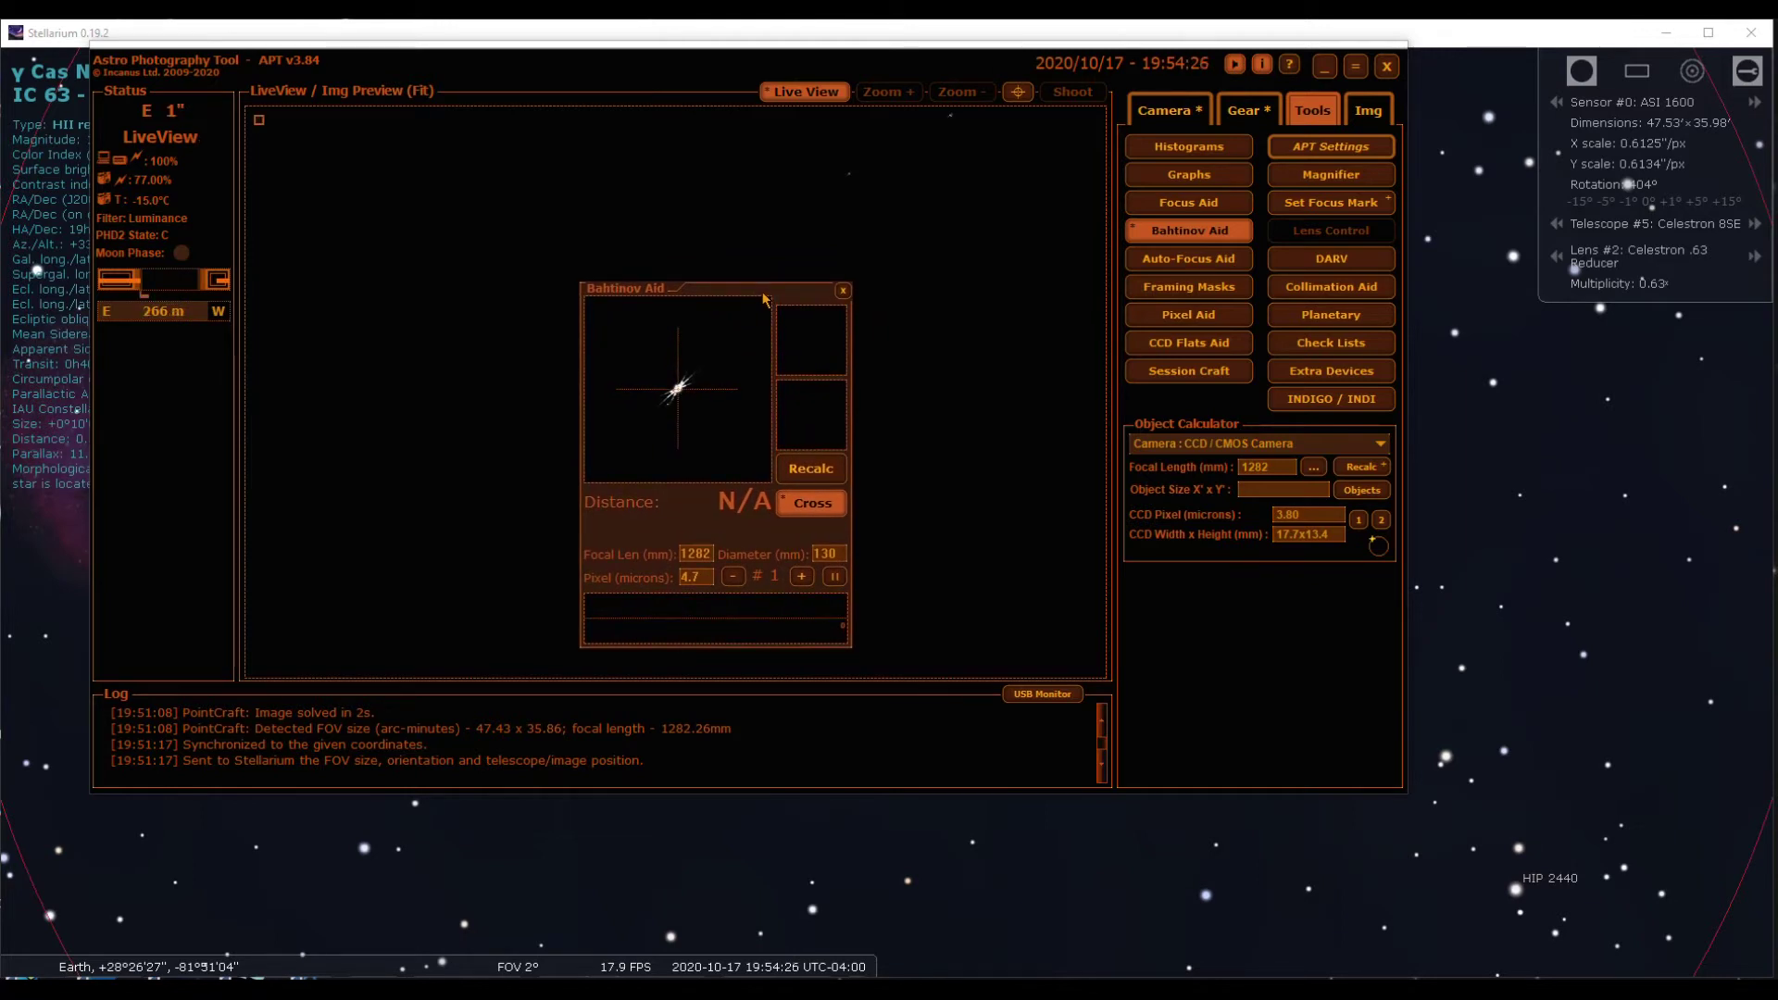
click(811, 503)
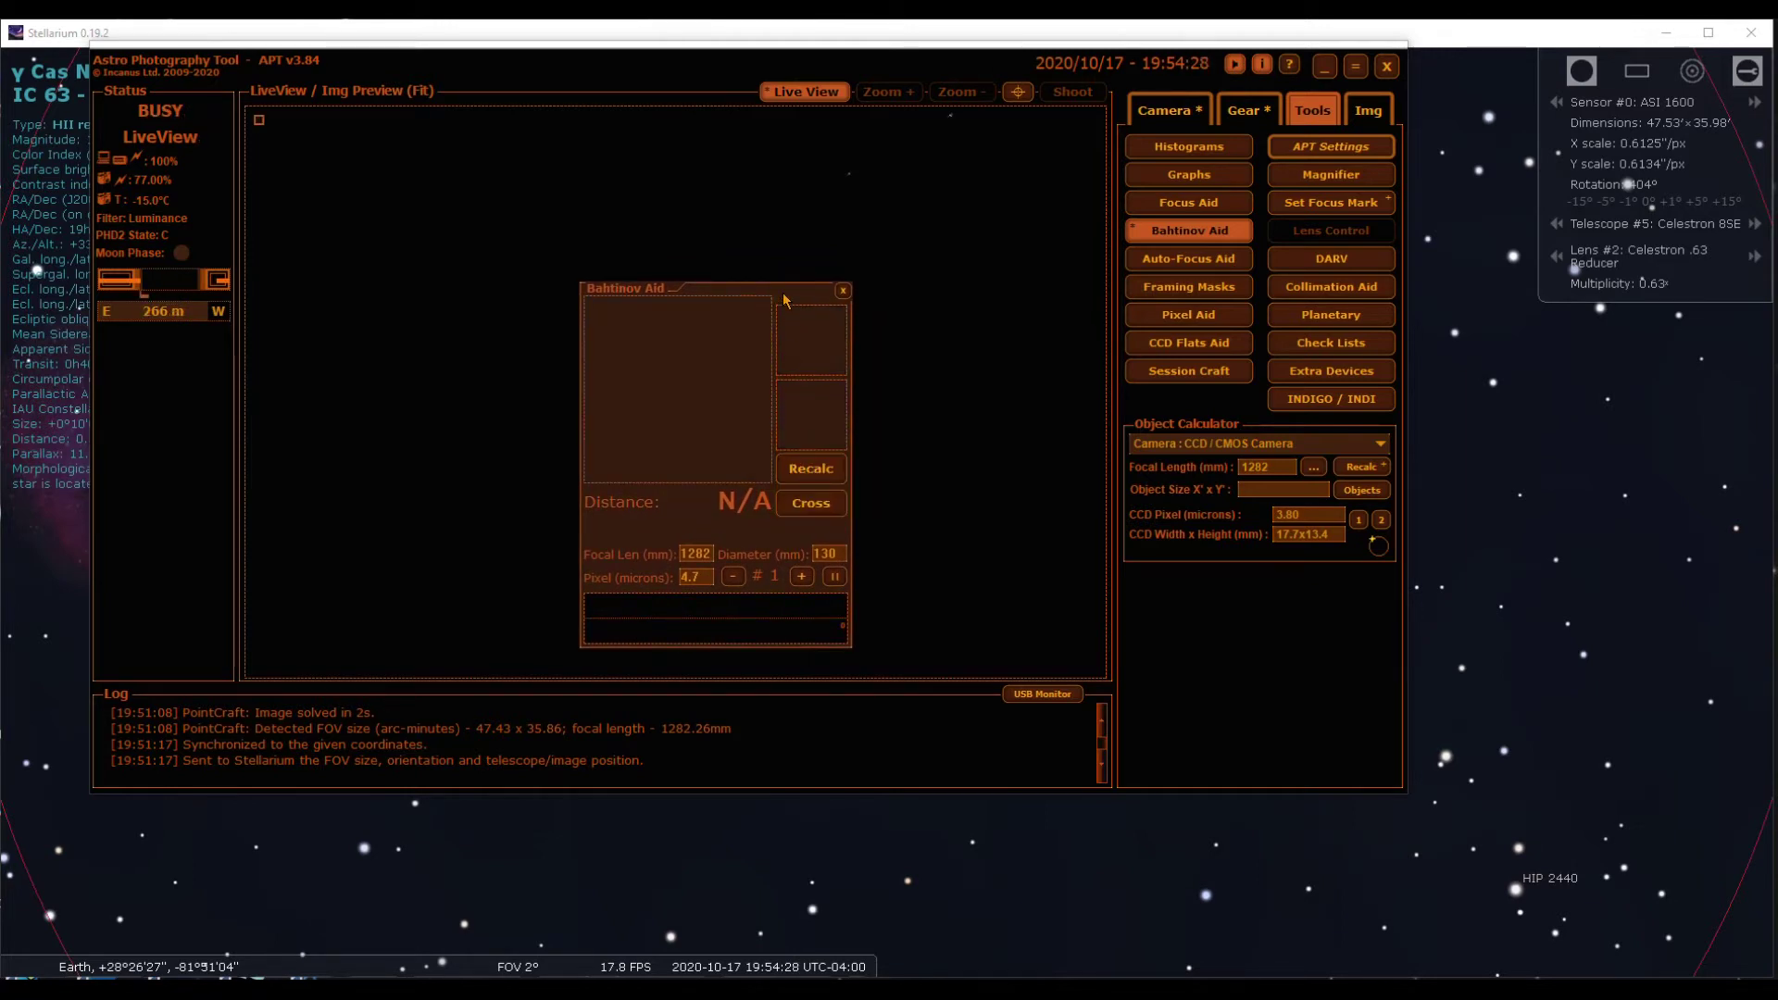
drag(784, 296, 788, 299)
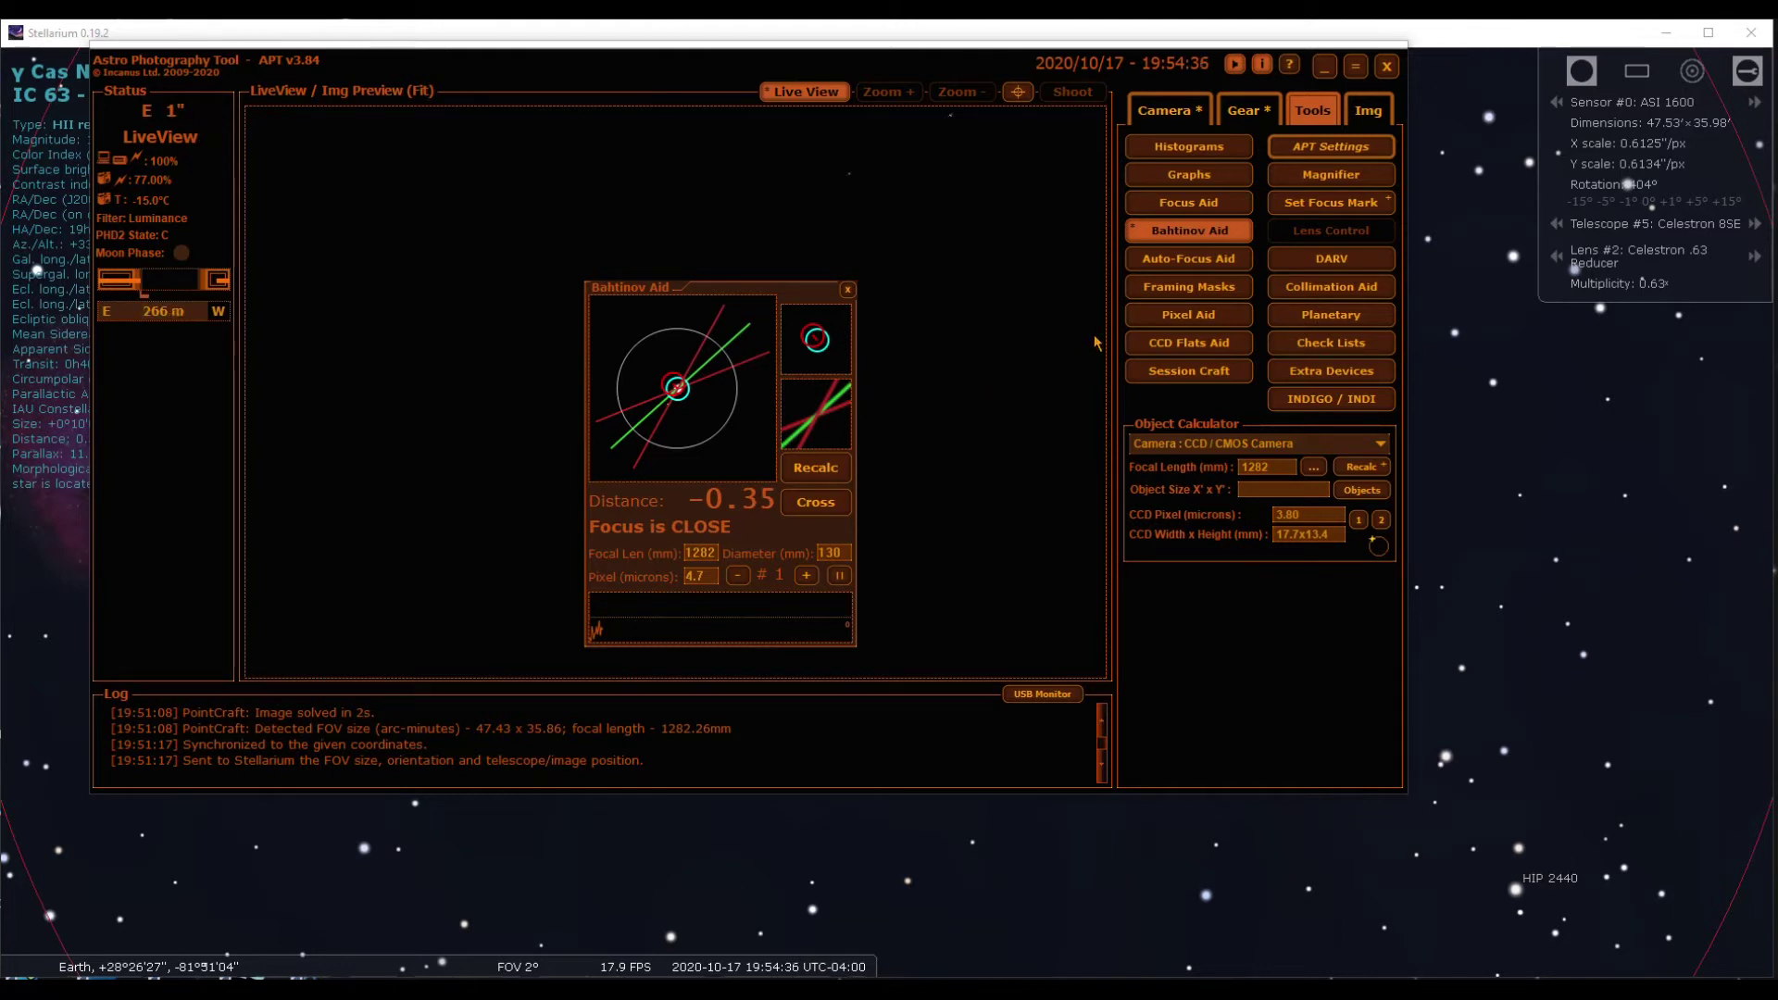
Move the focuser outward to position 6410 using the Bahtinov Aid, close the aid and dismiss the mask reminder.
click(1251, 109)
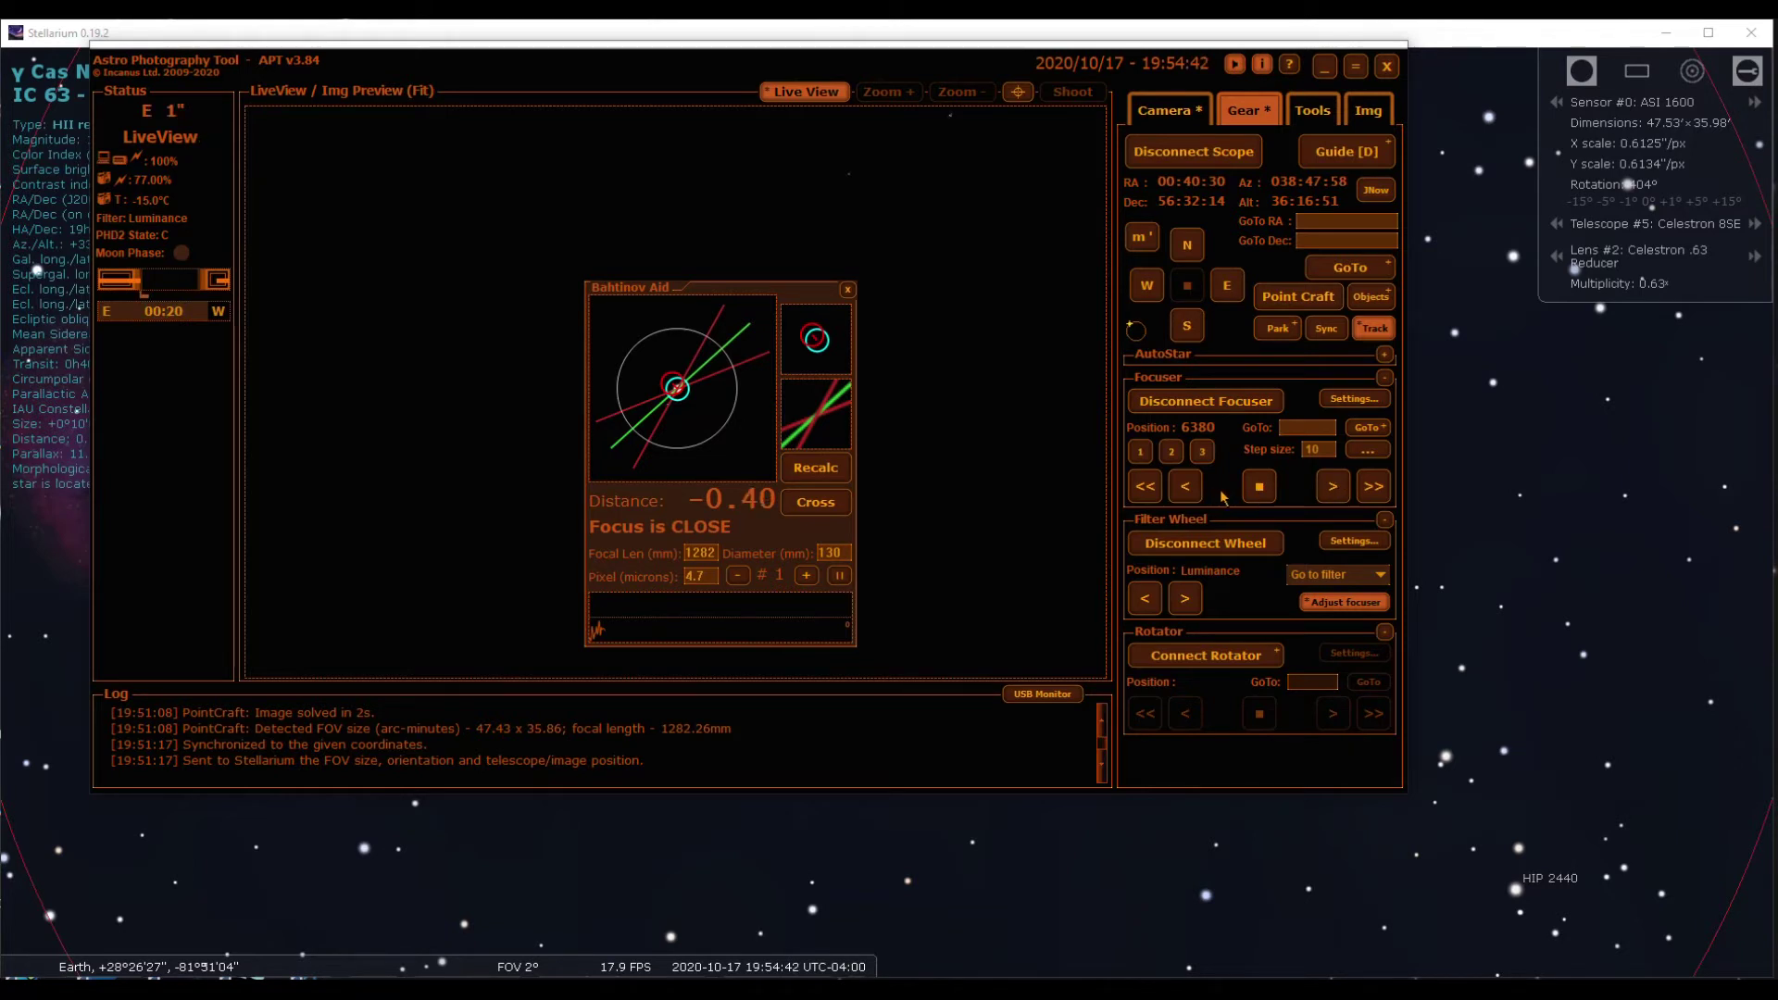
click(1331, 489)
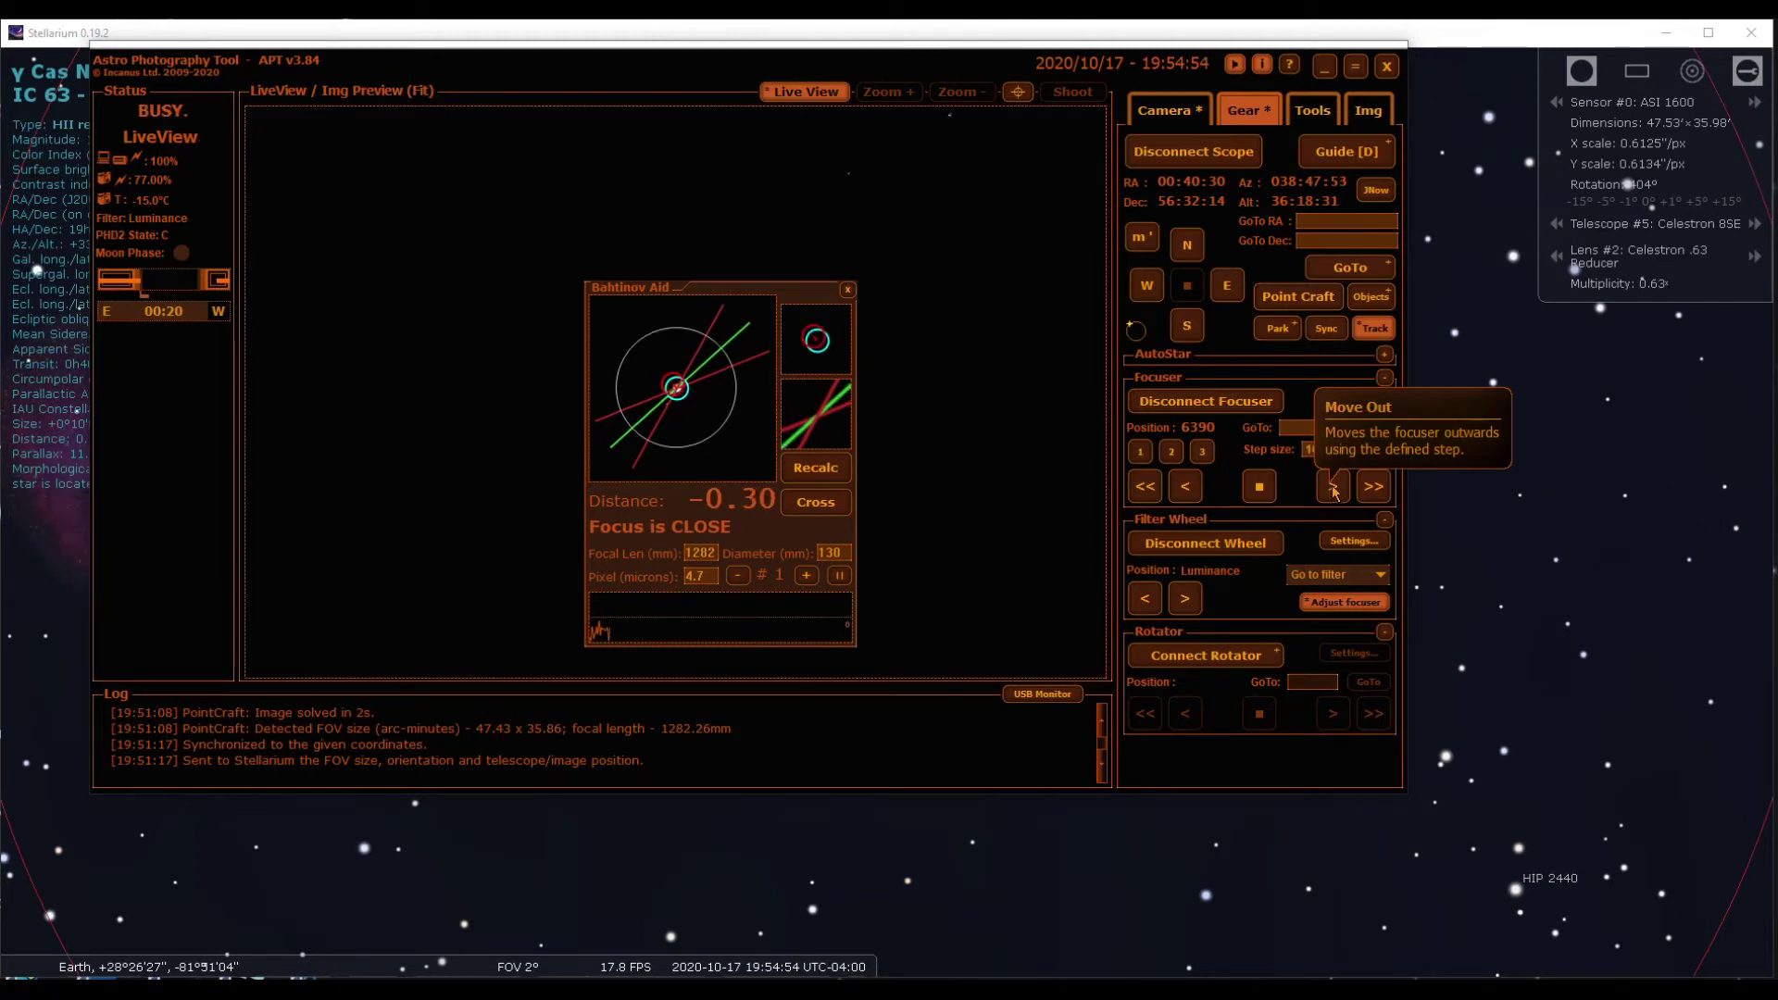
click(1333, 488)
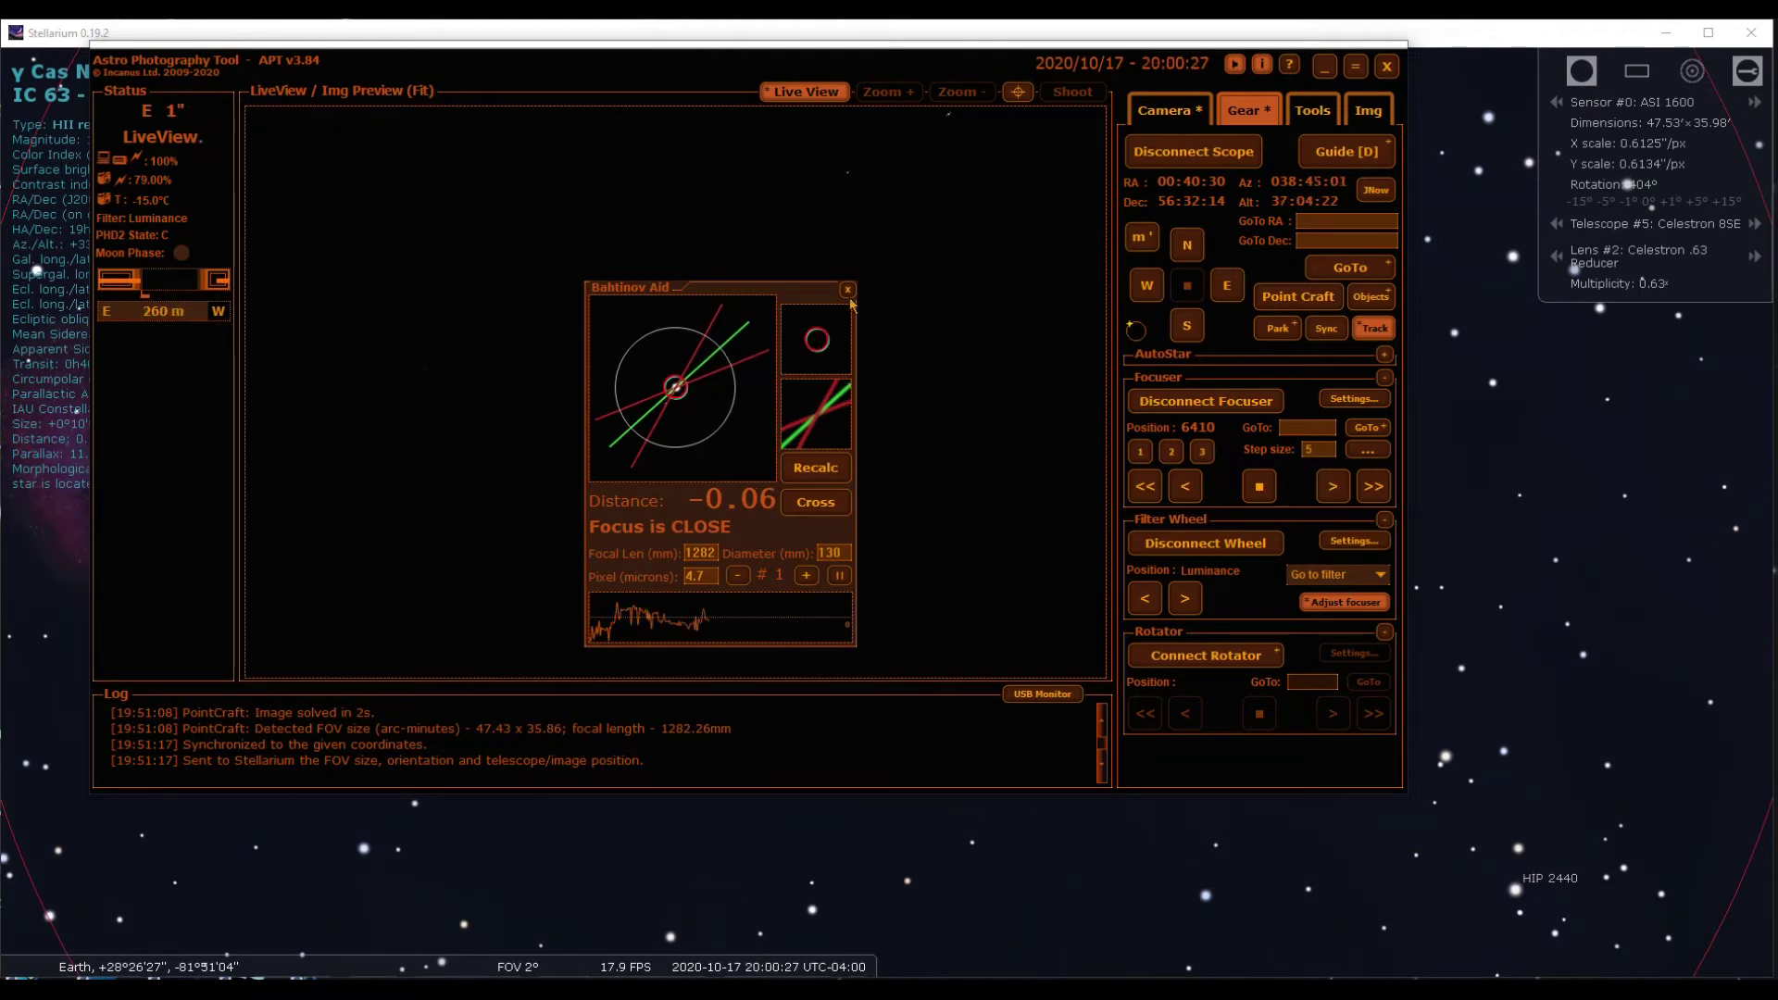
click(848, 289)
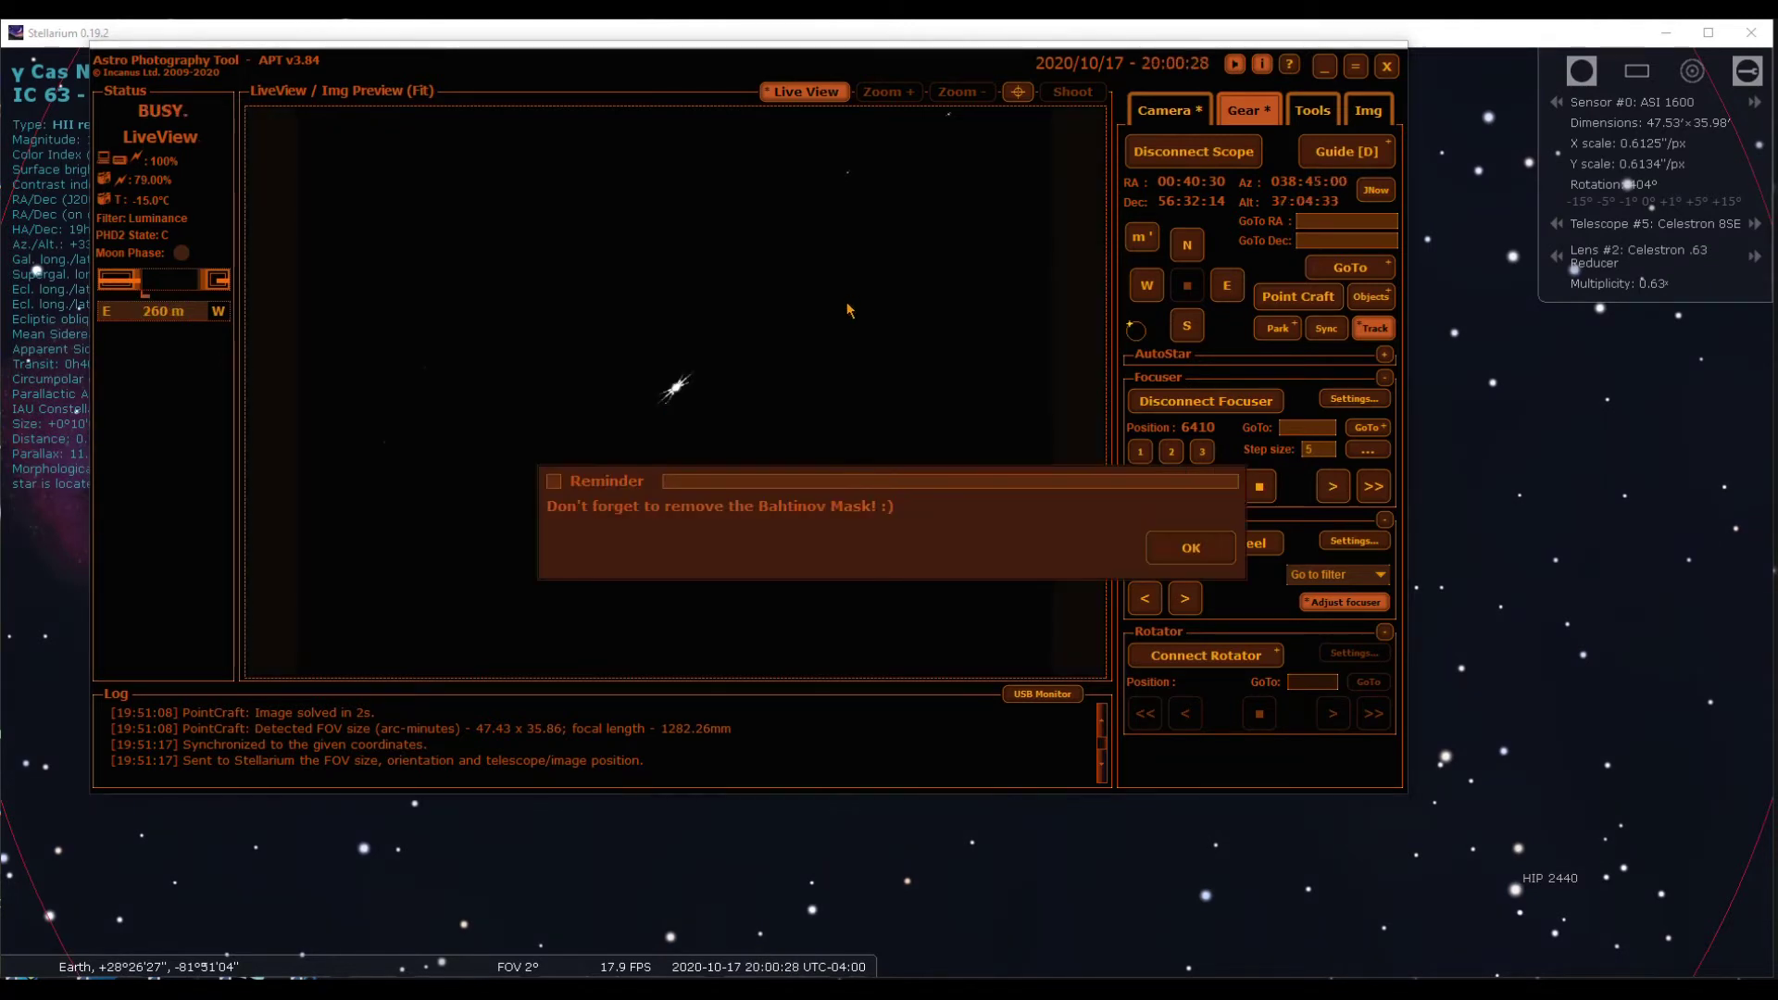
click(1204, 550)
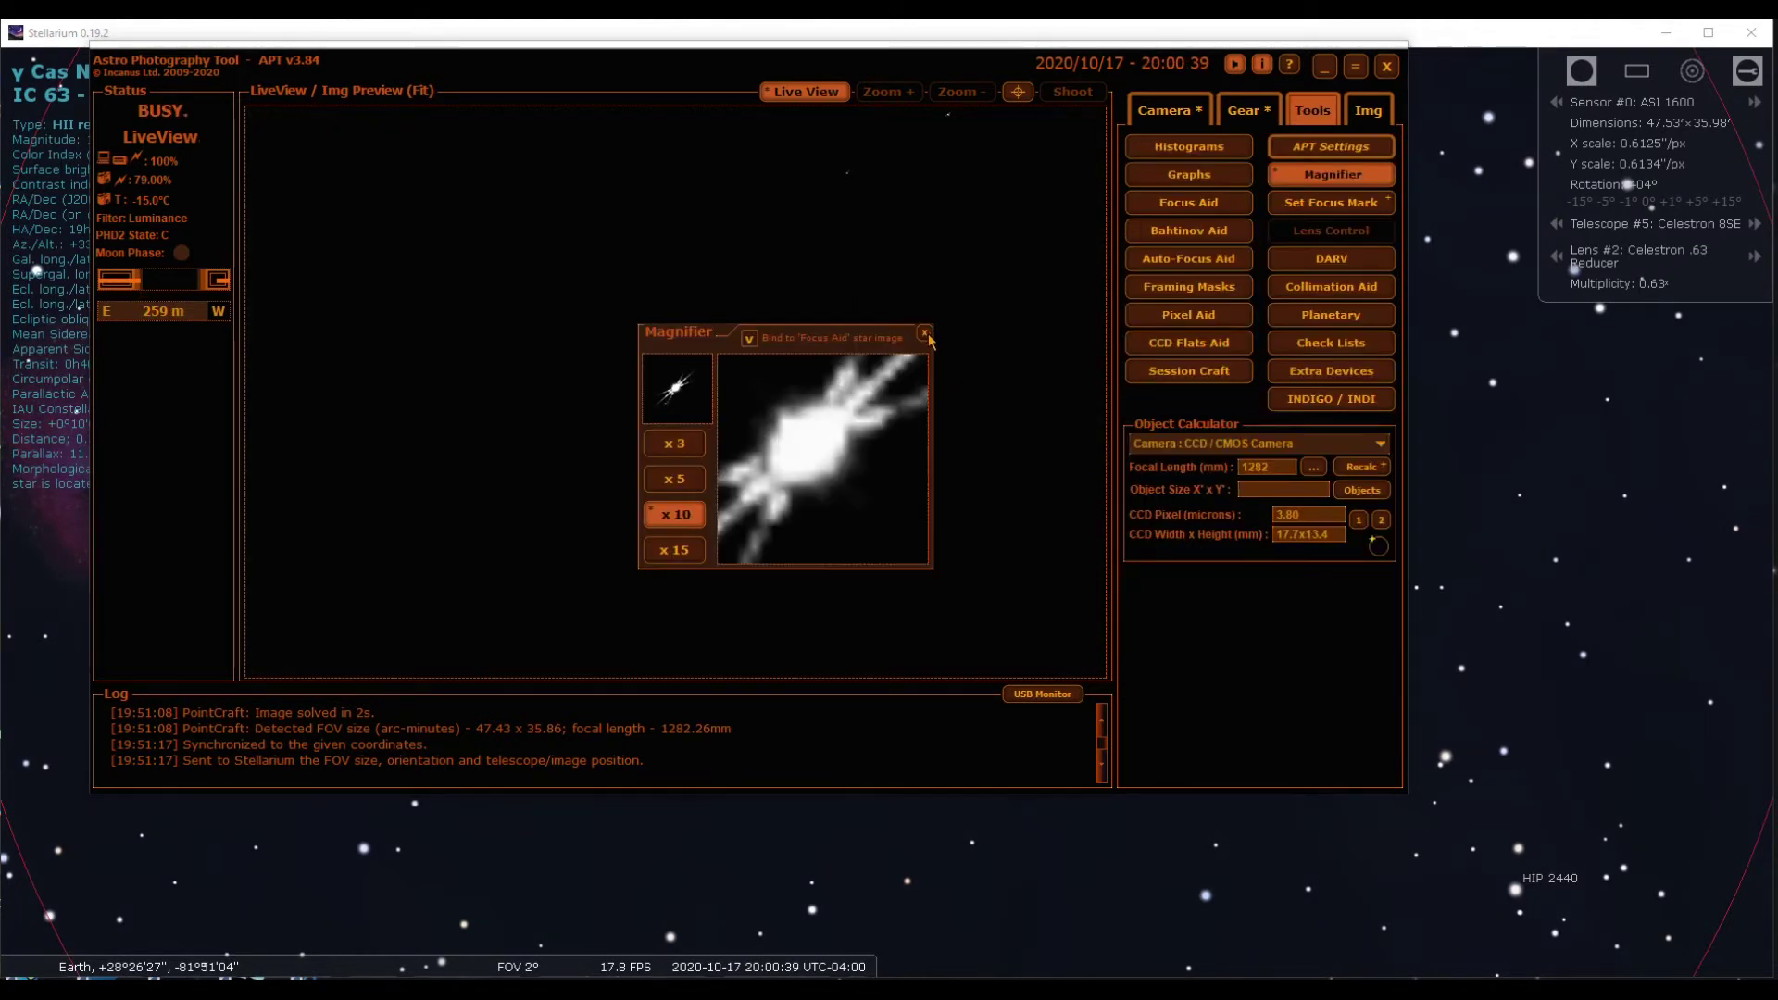
Close the Magnifier and set the camera exposure to 5 seconds.
click(928, 336)
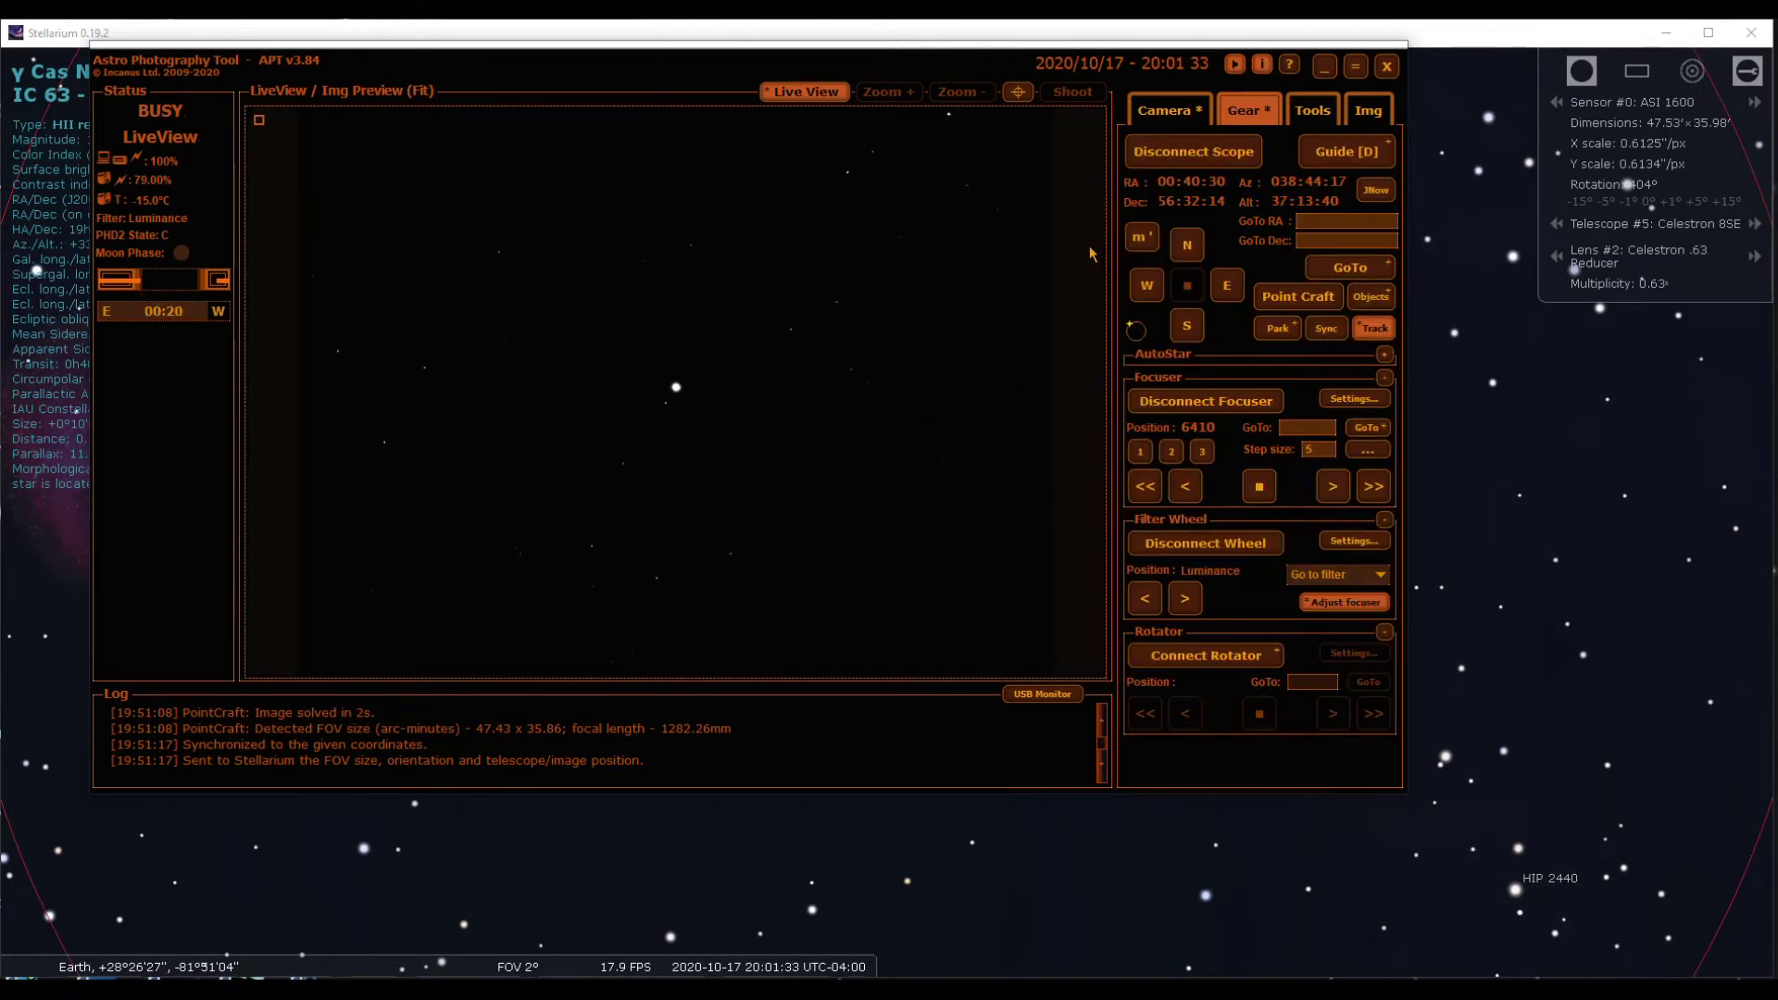
click(1192, 113)
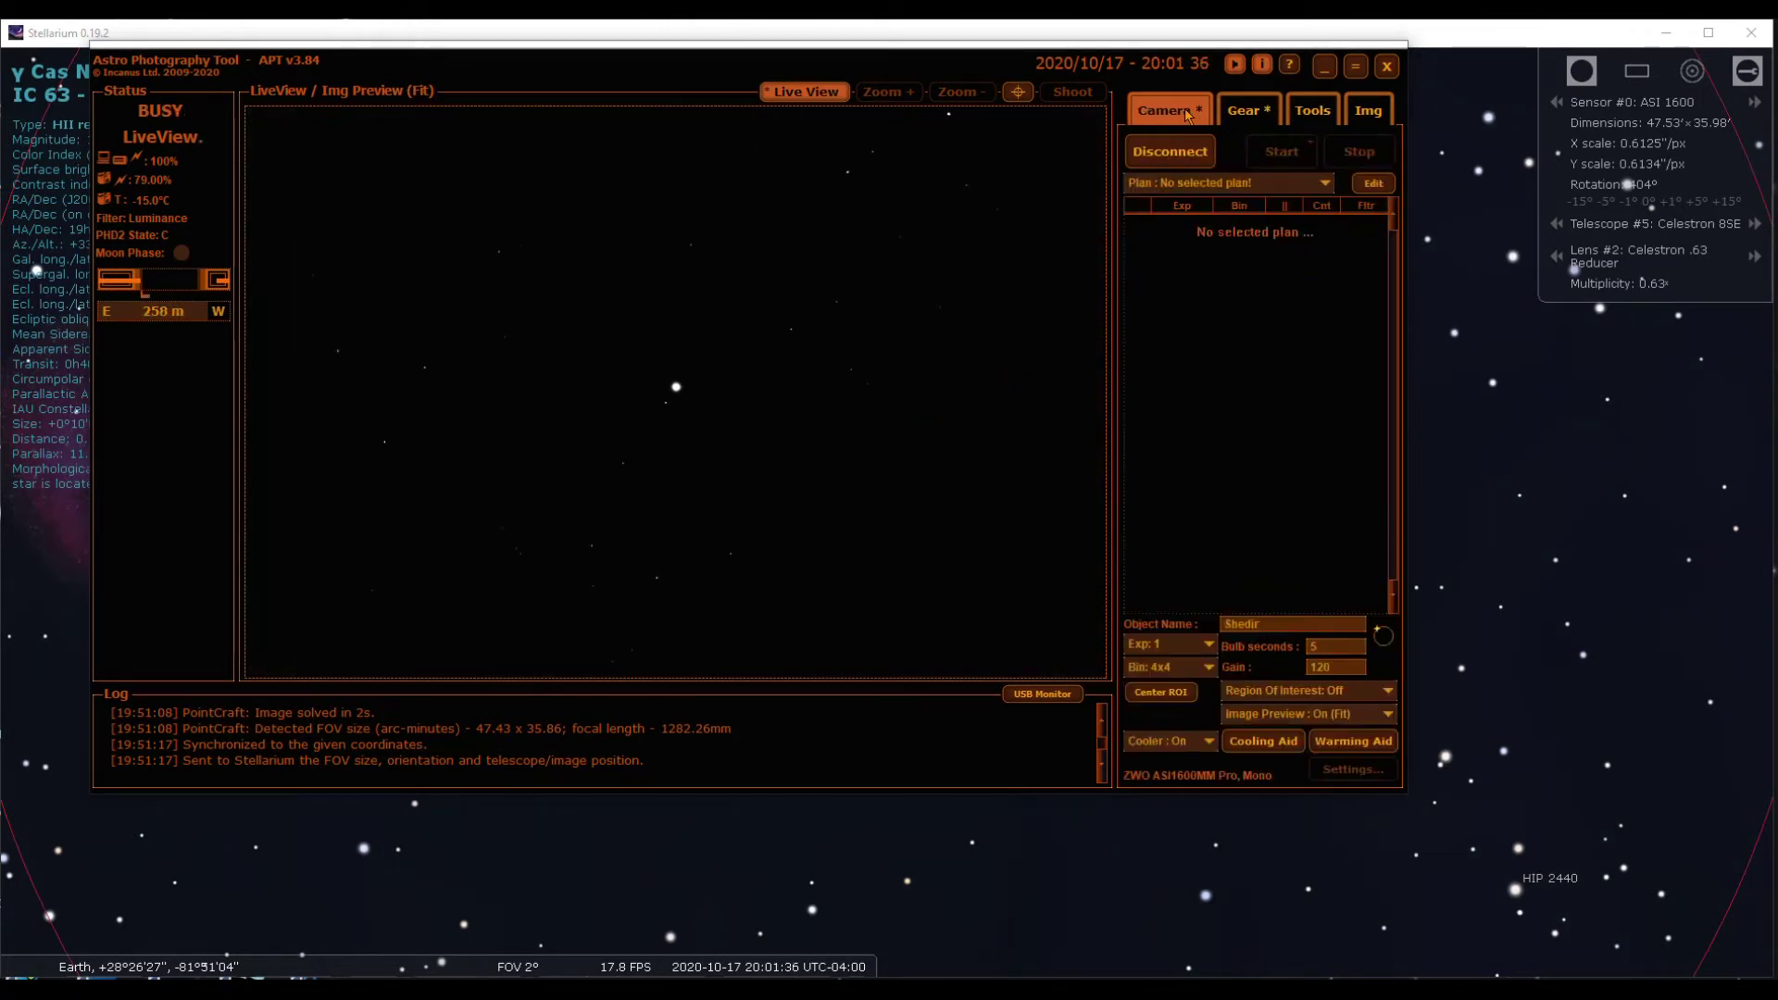
click(1173, 652)
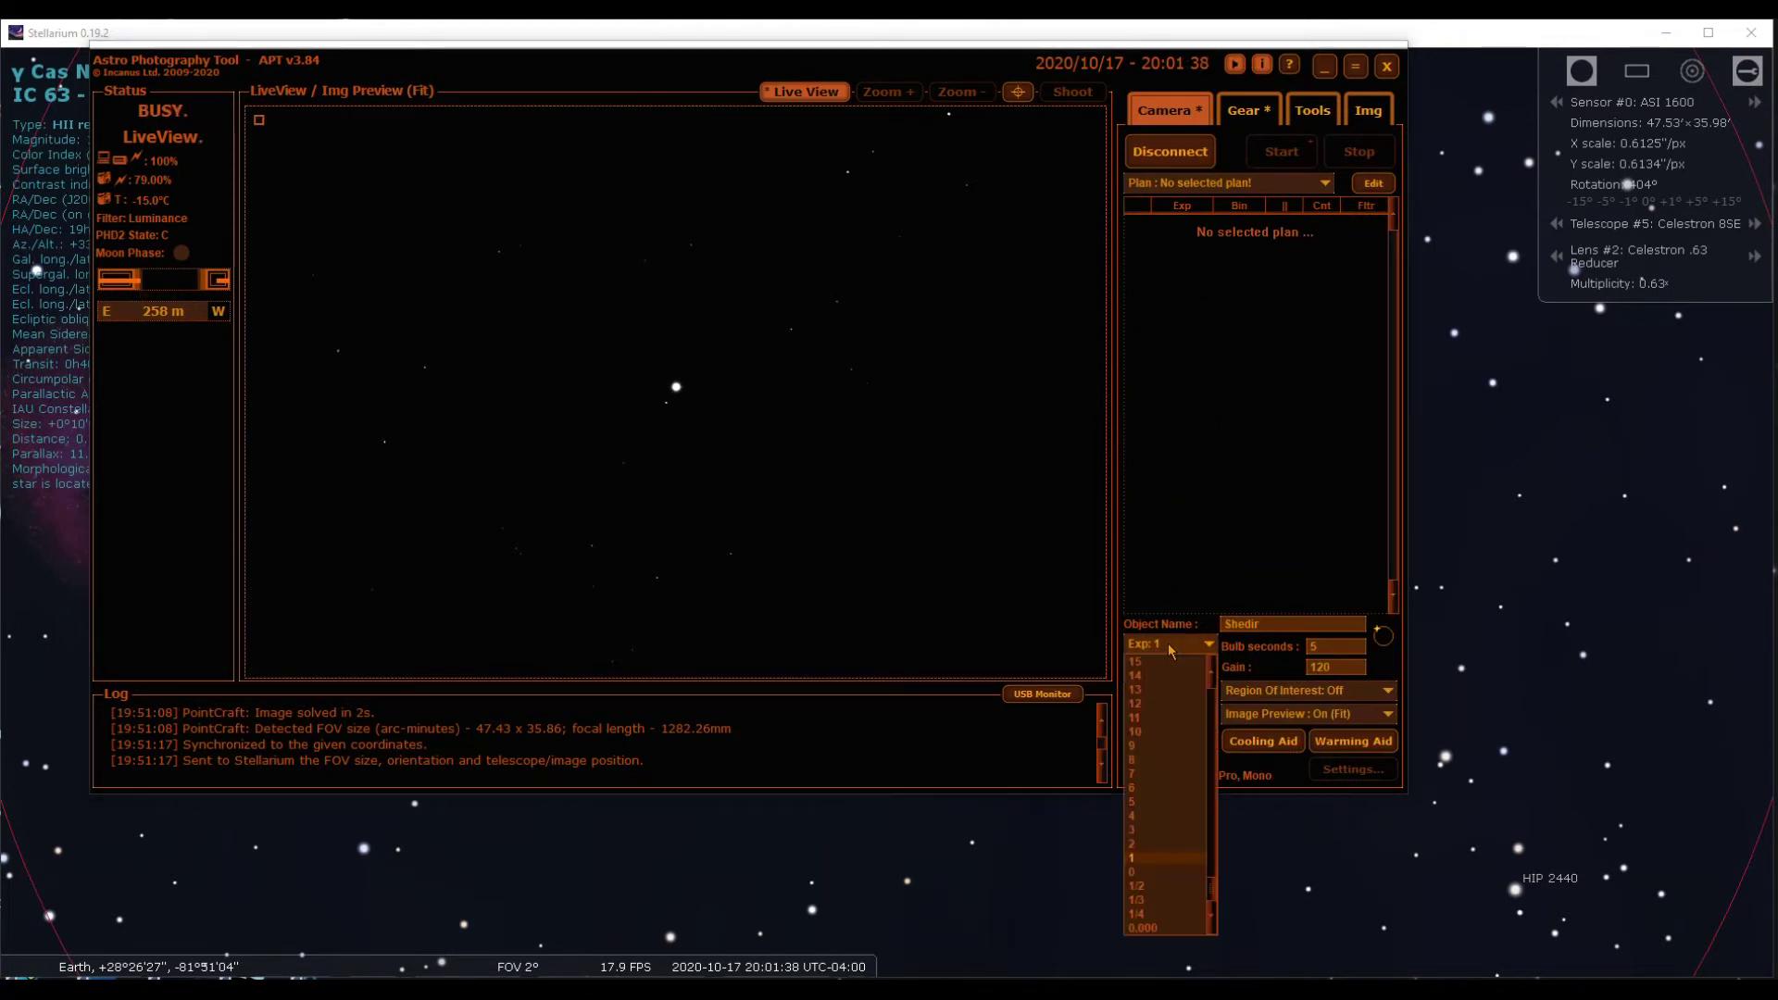
click(1135, 802)
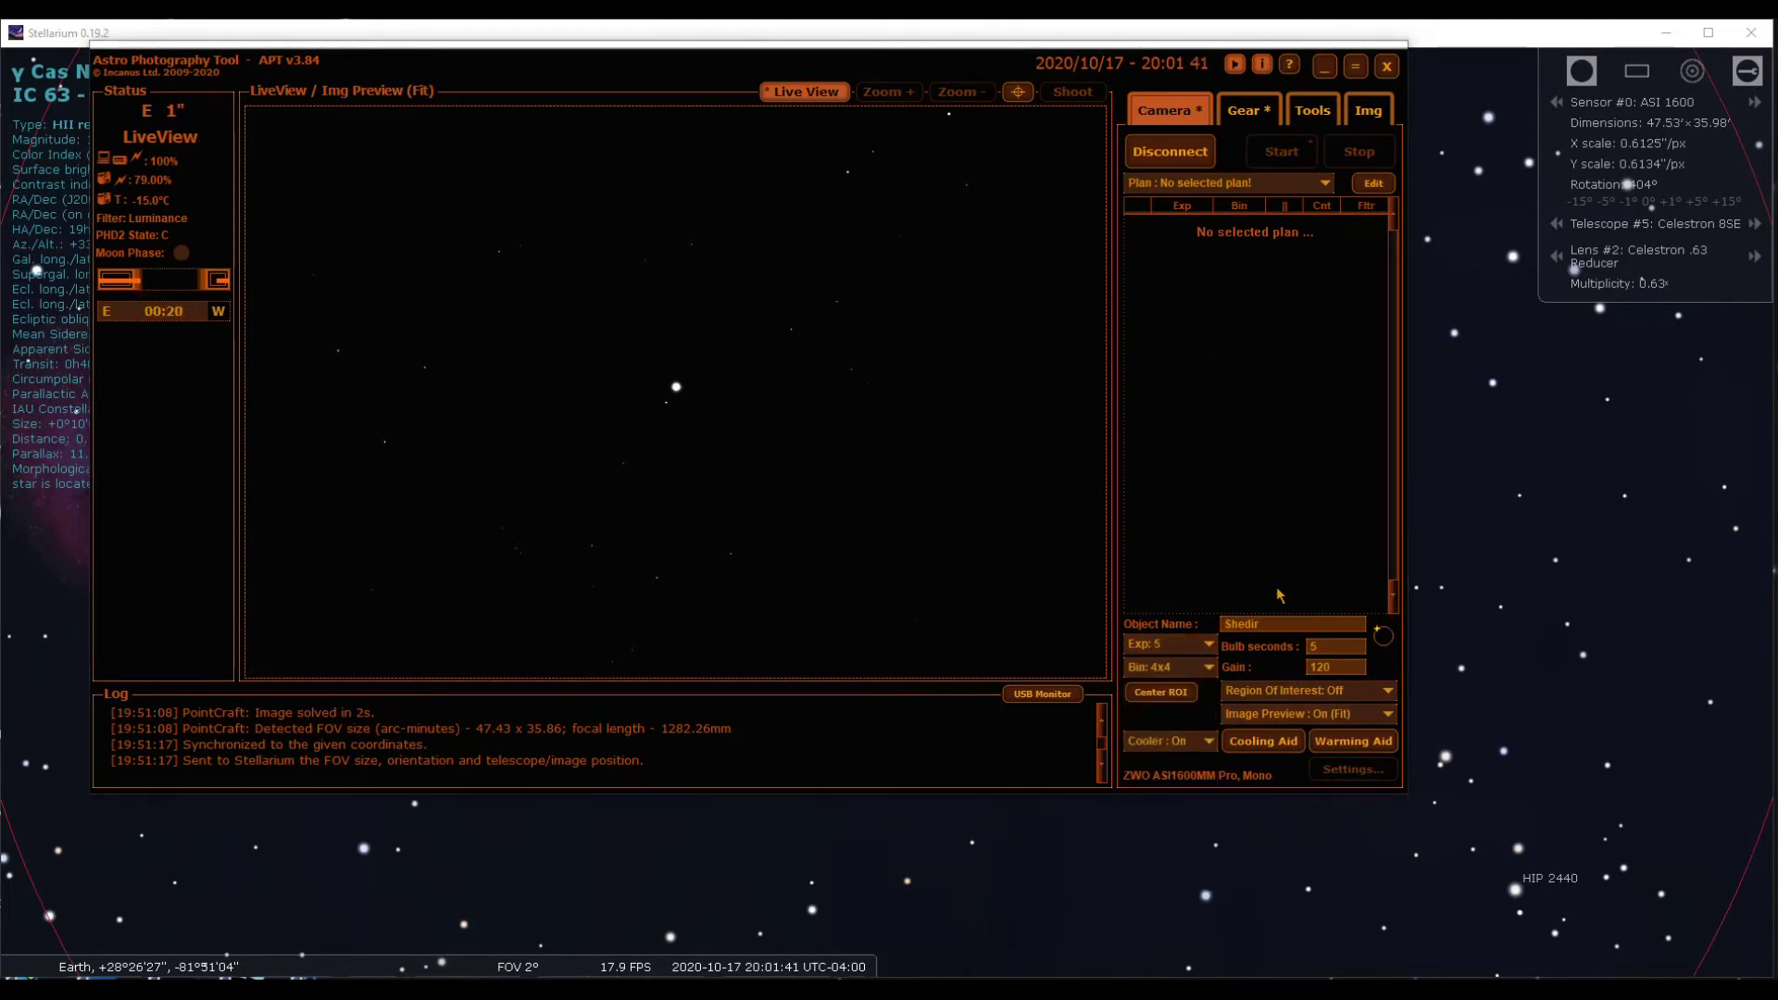
Open Point Craft clear of the star image and load the custom object Ghost of Cassiopeia as the centering target.
click(1245, 111)
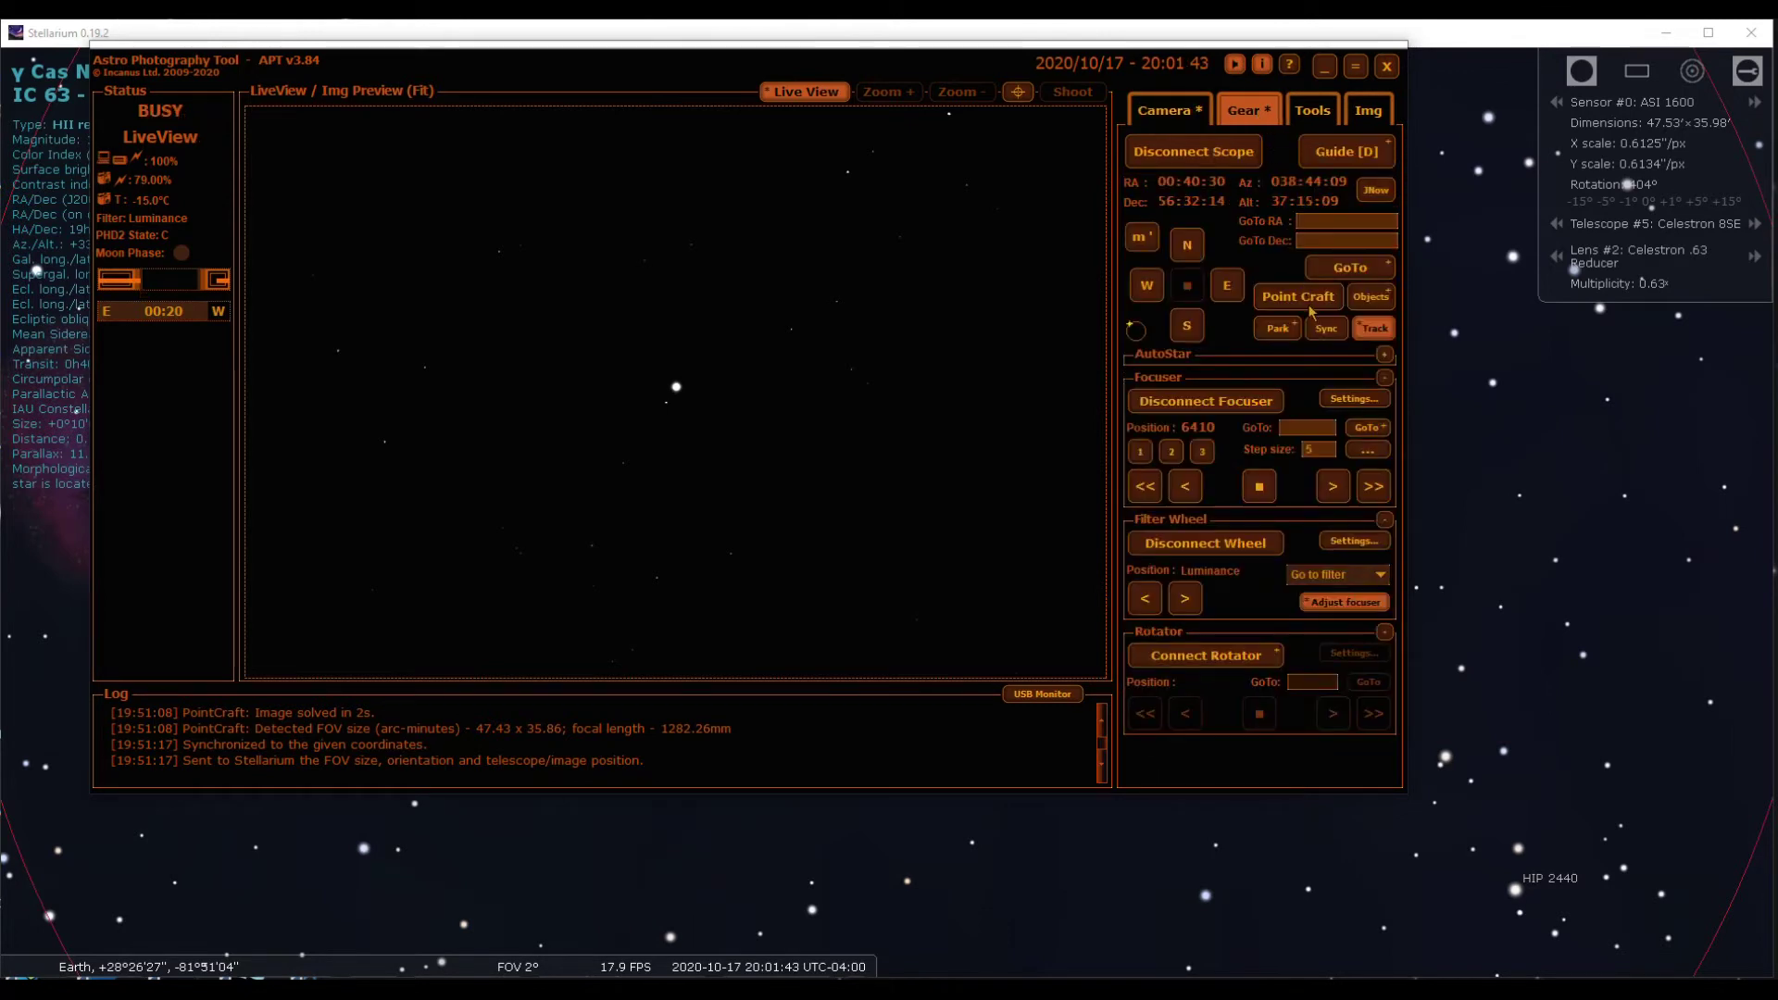
click(1298, 297)
drag(1017, 273, 222, 207)
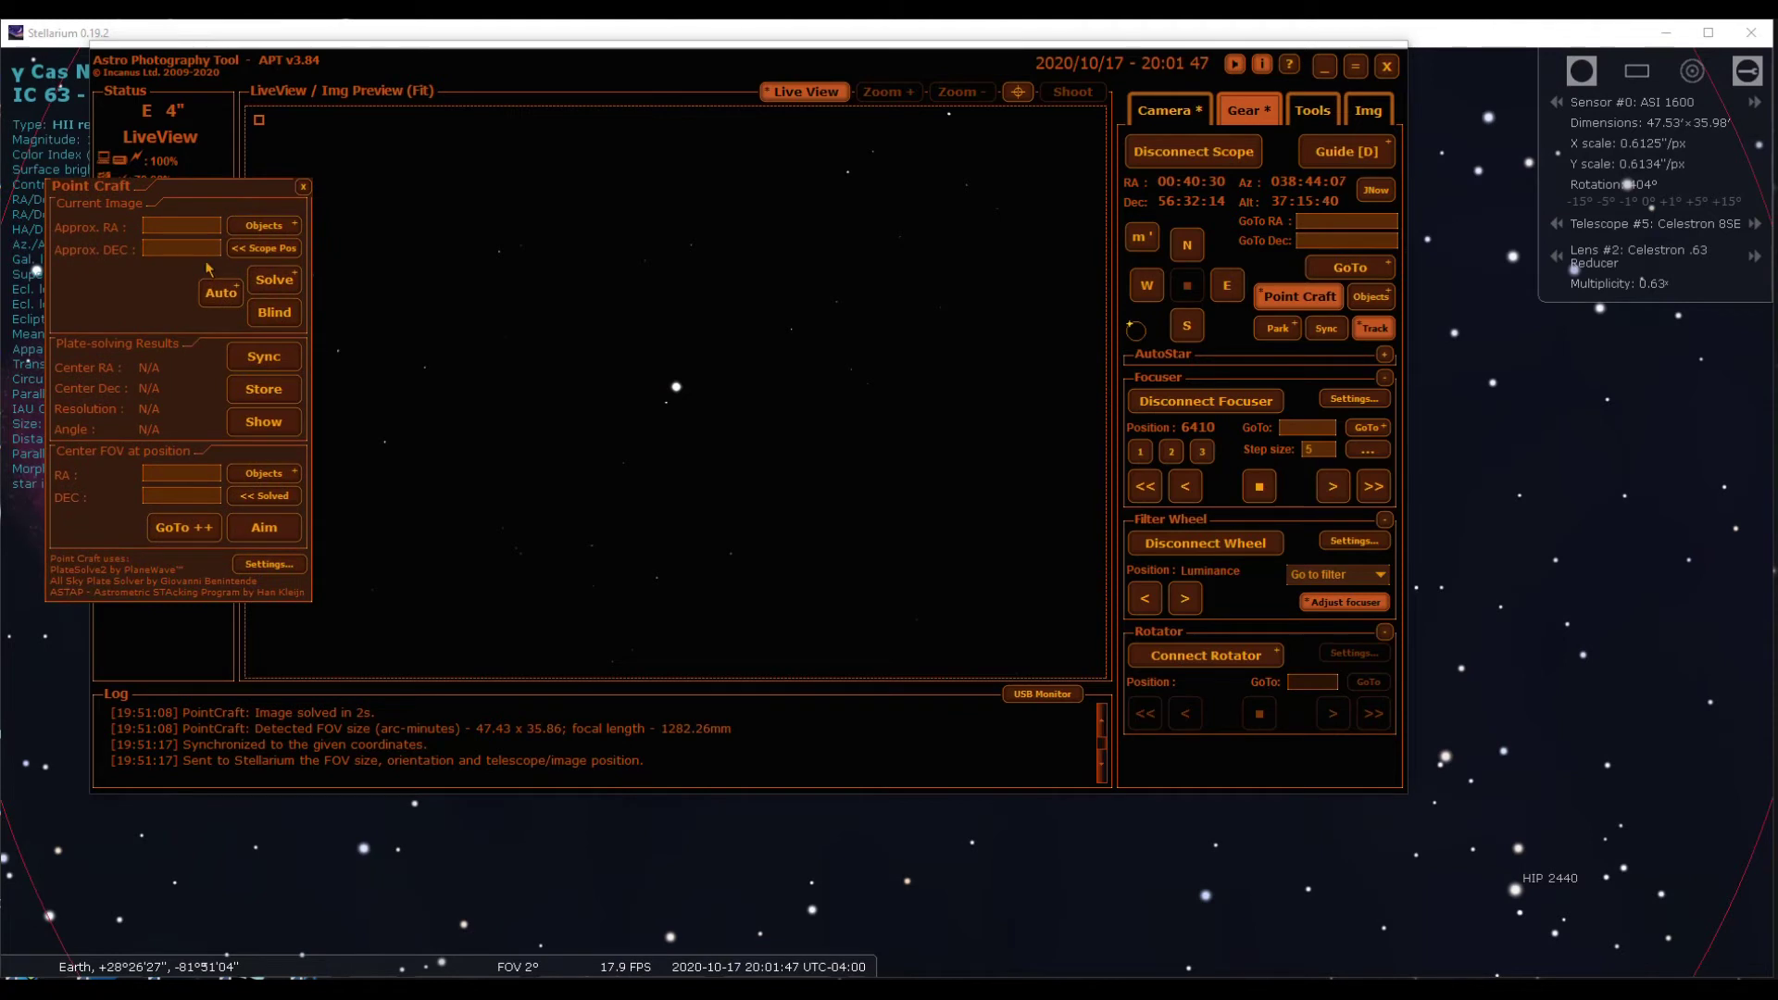
click(264, 474)
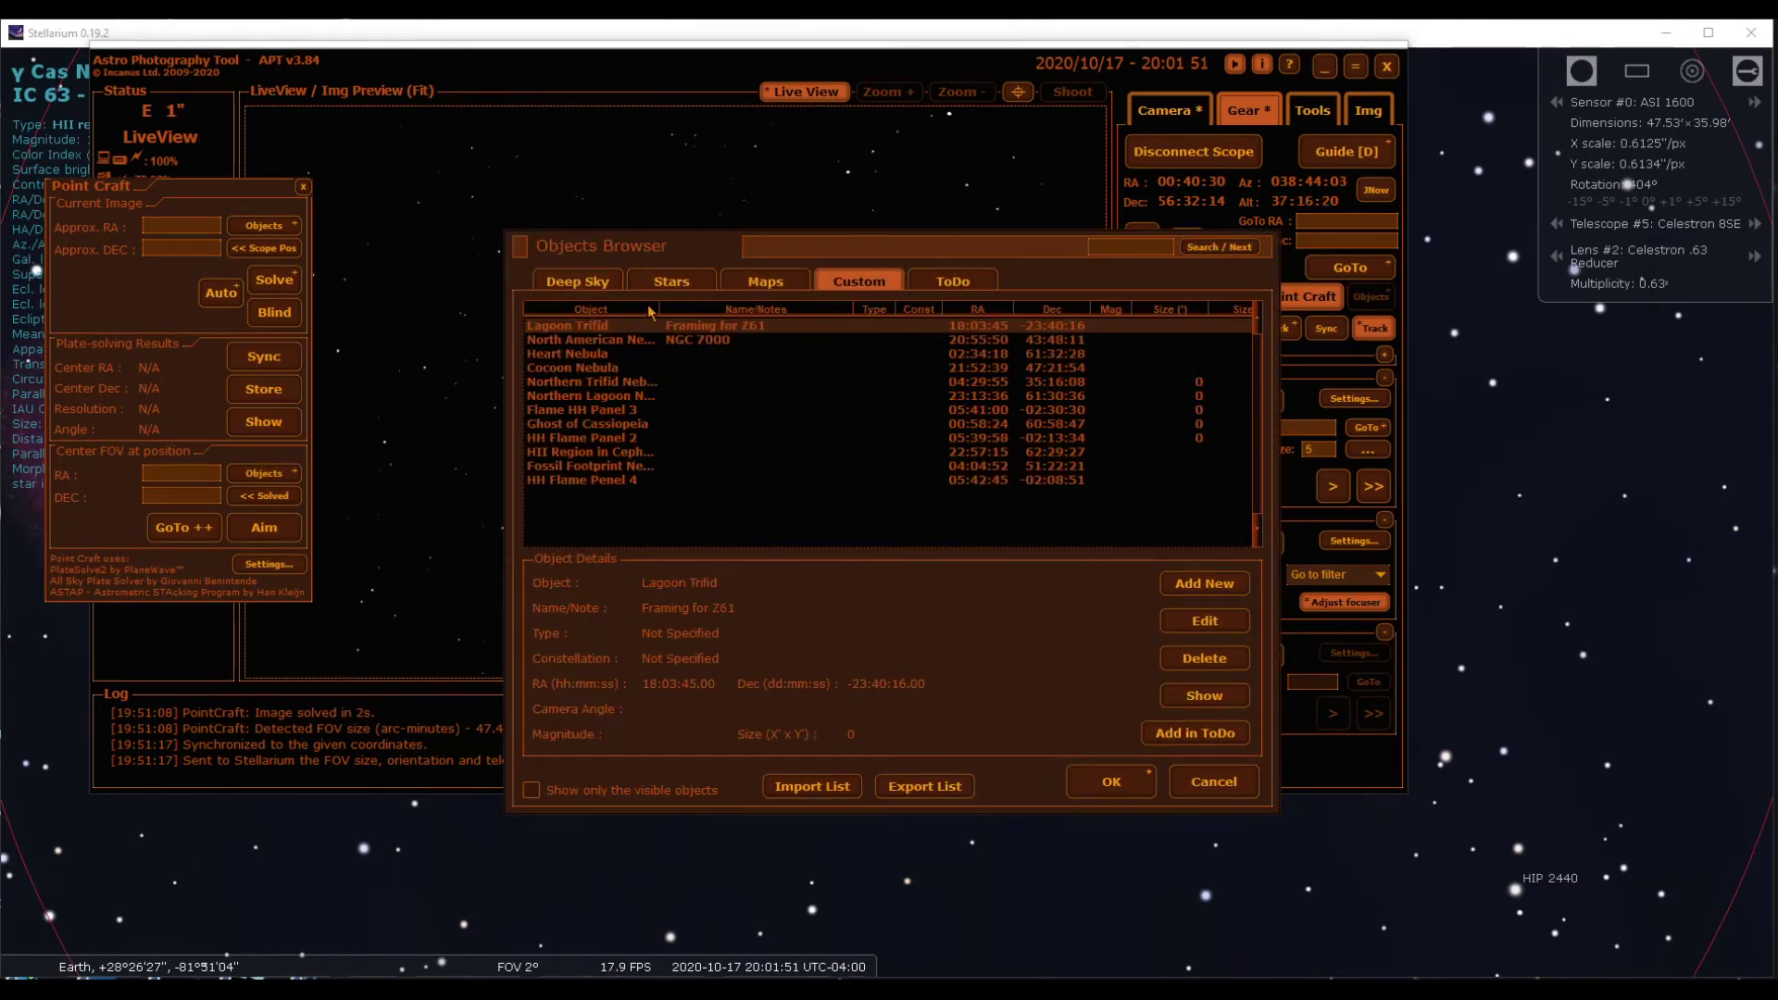
drag(661, 312, 696, 312)
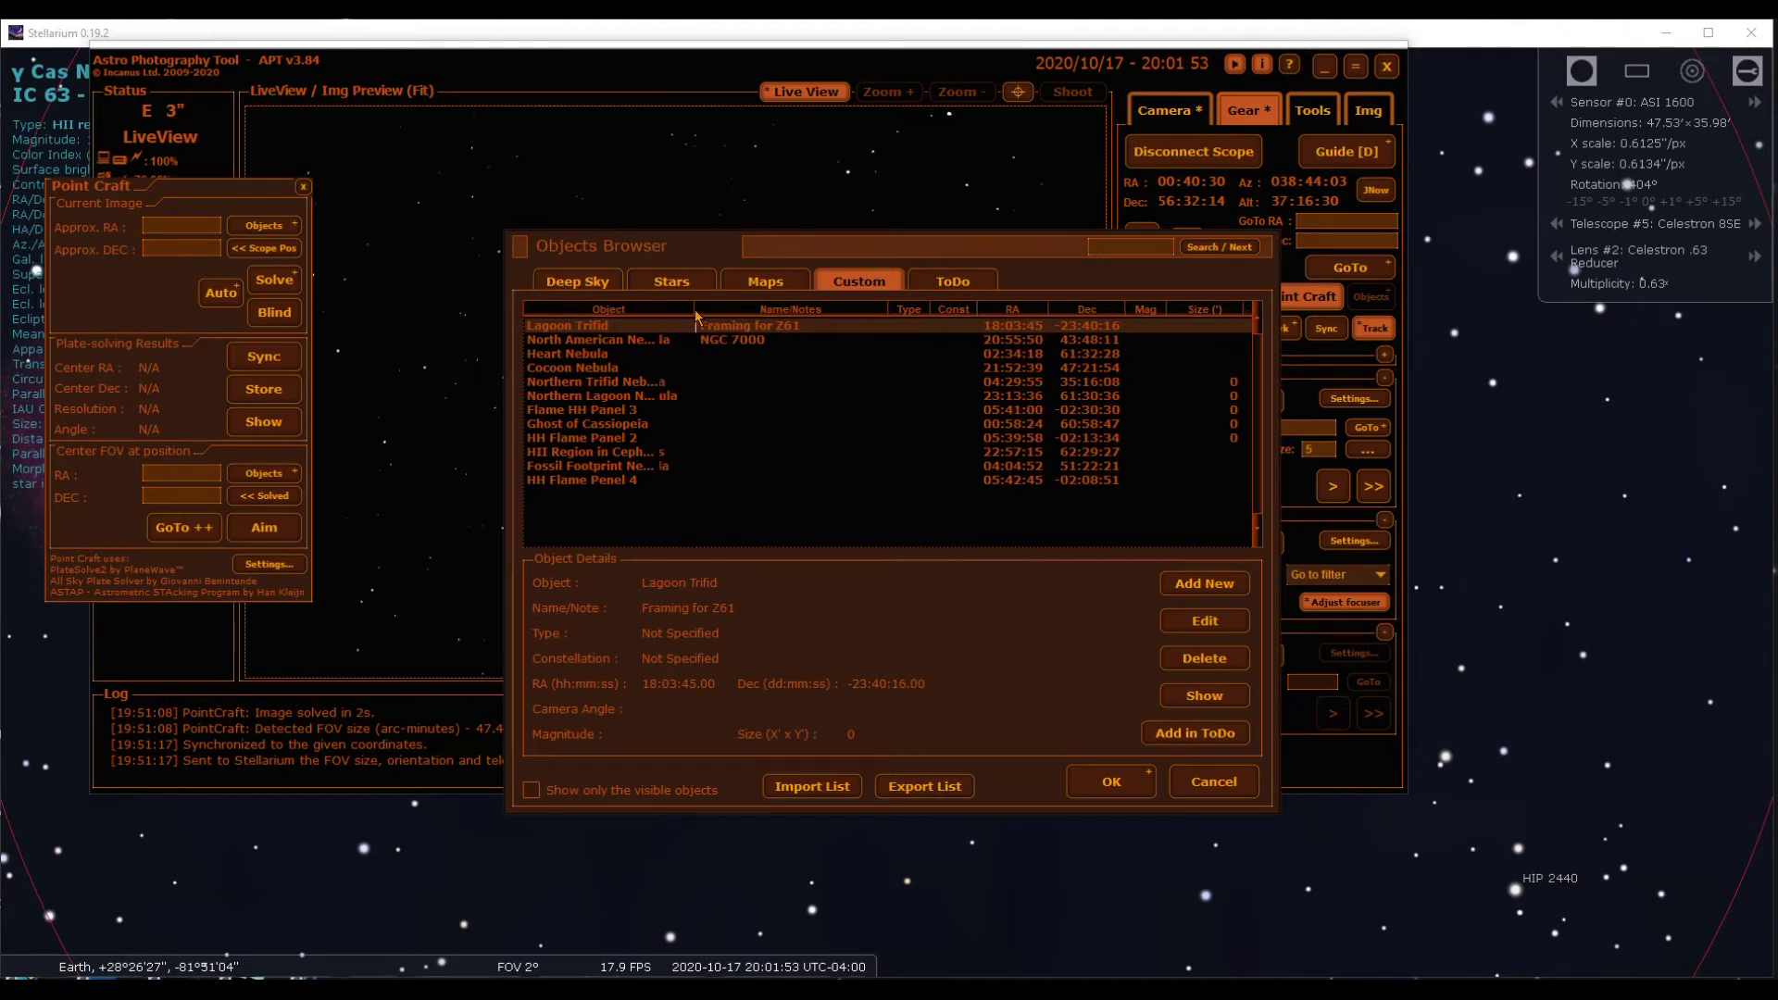
click(562, 426)
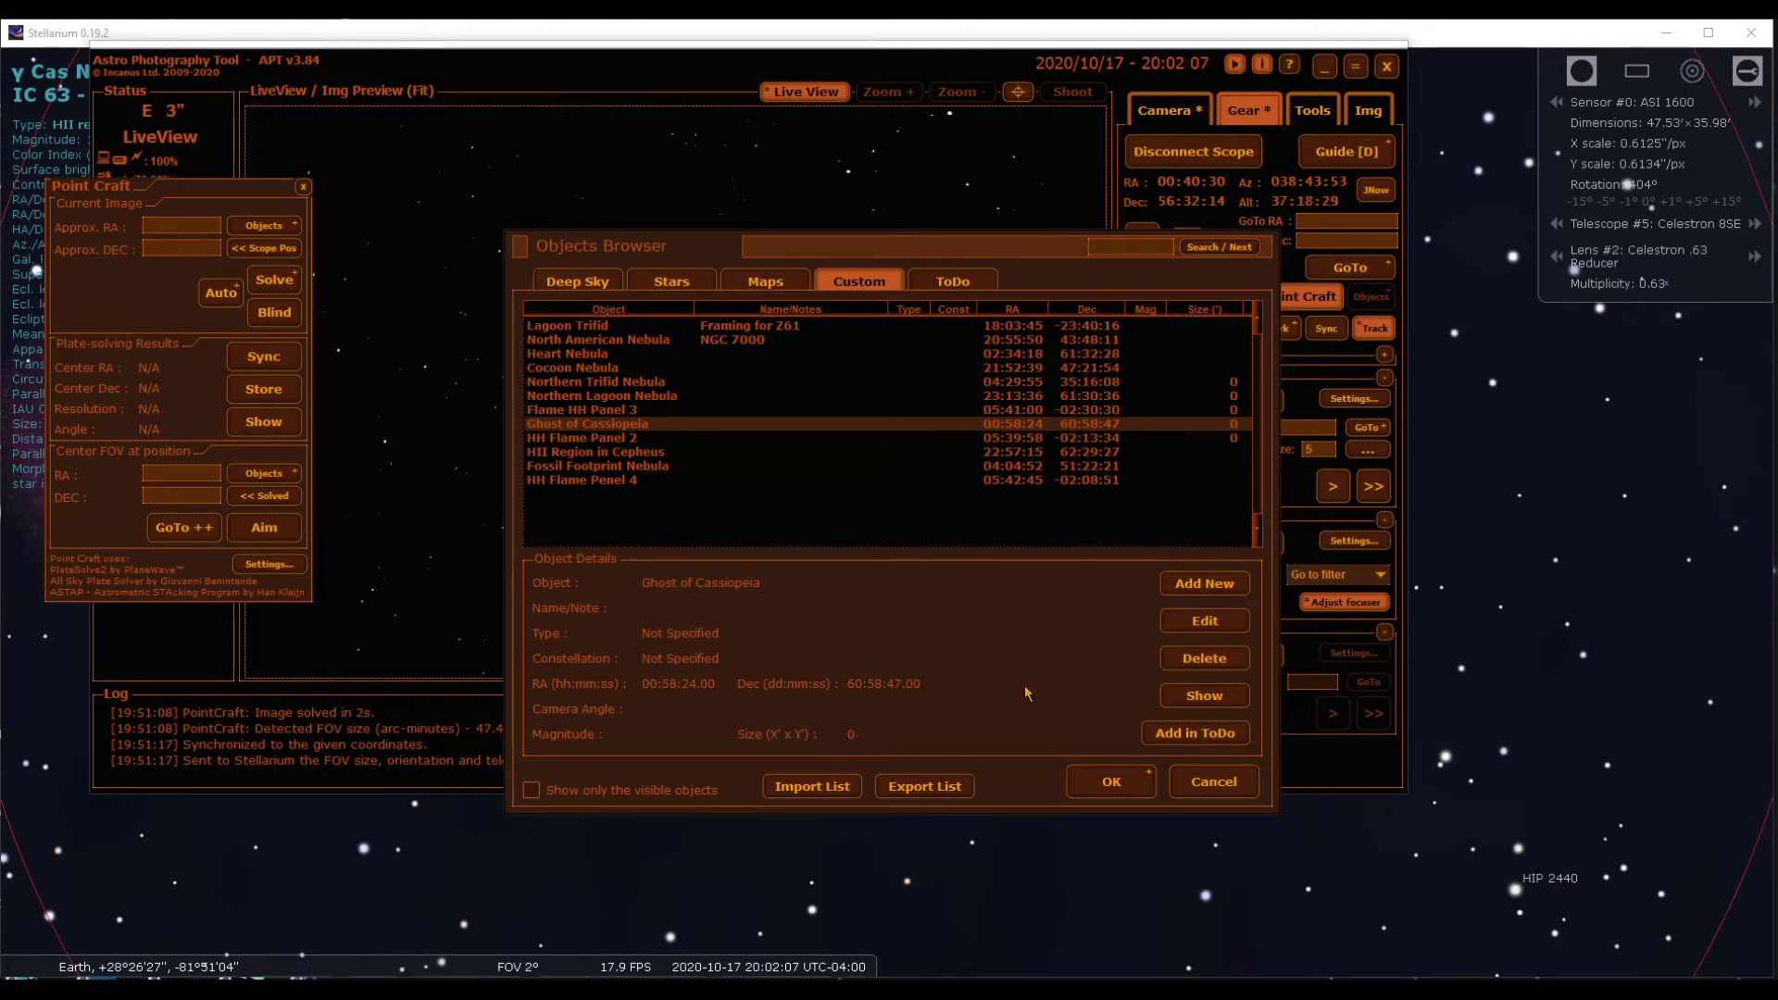
click(1113, 786)
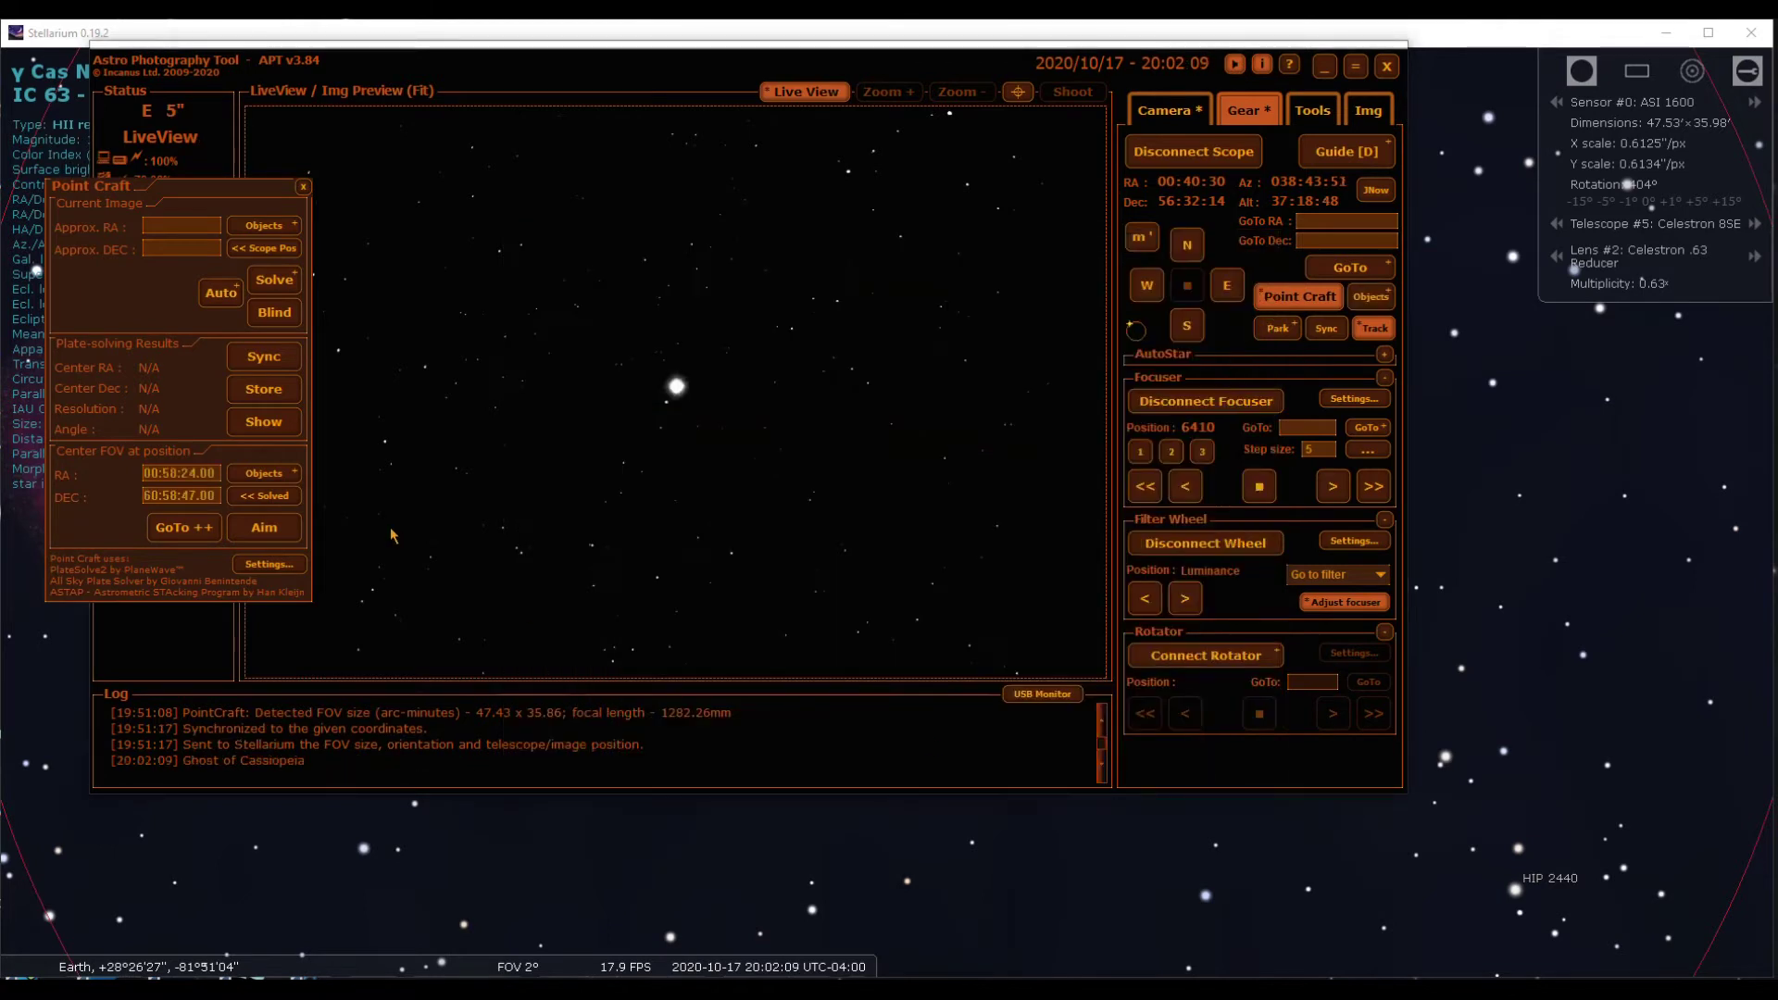
Center the telescope on the target with GoTo++ and sync the solved position, inspecting the framing in Stellarium.
click(206, 538)
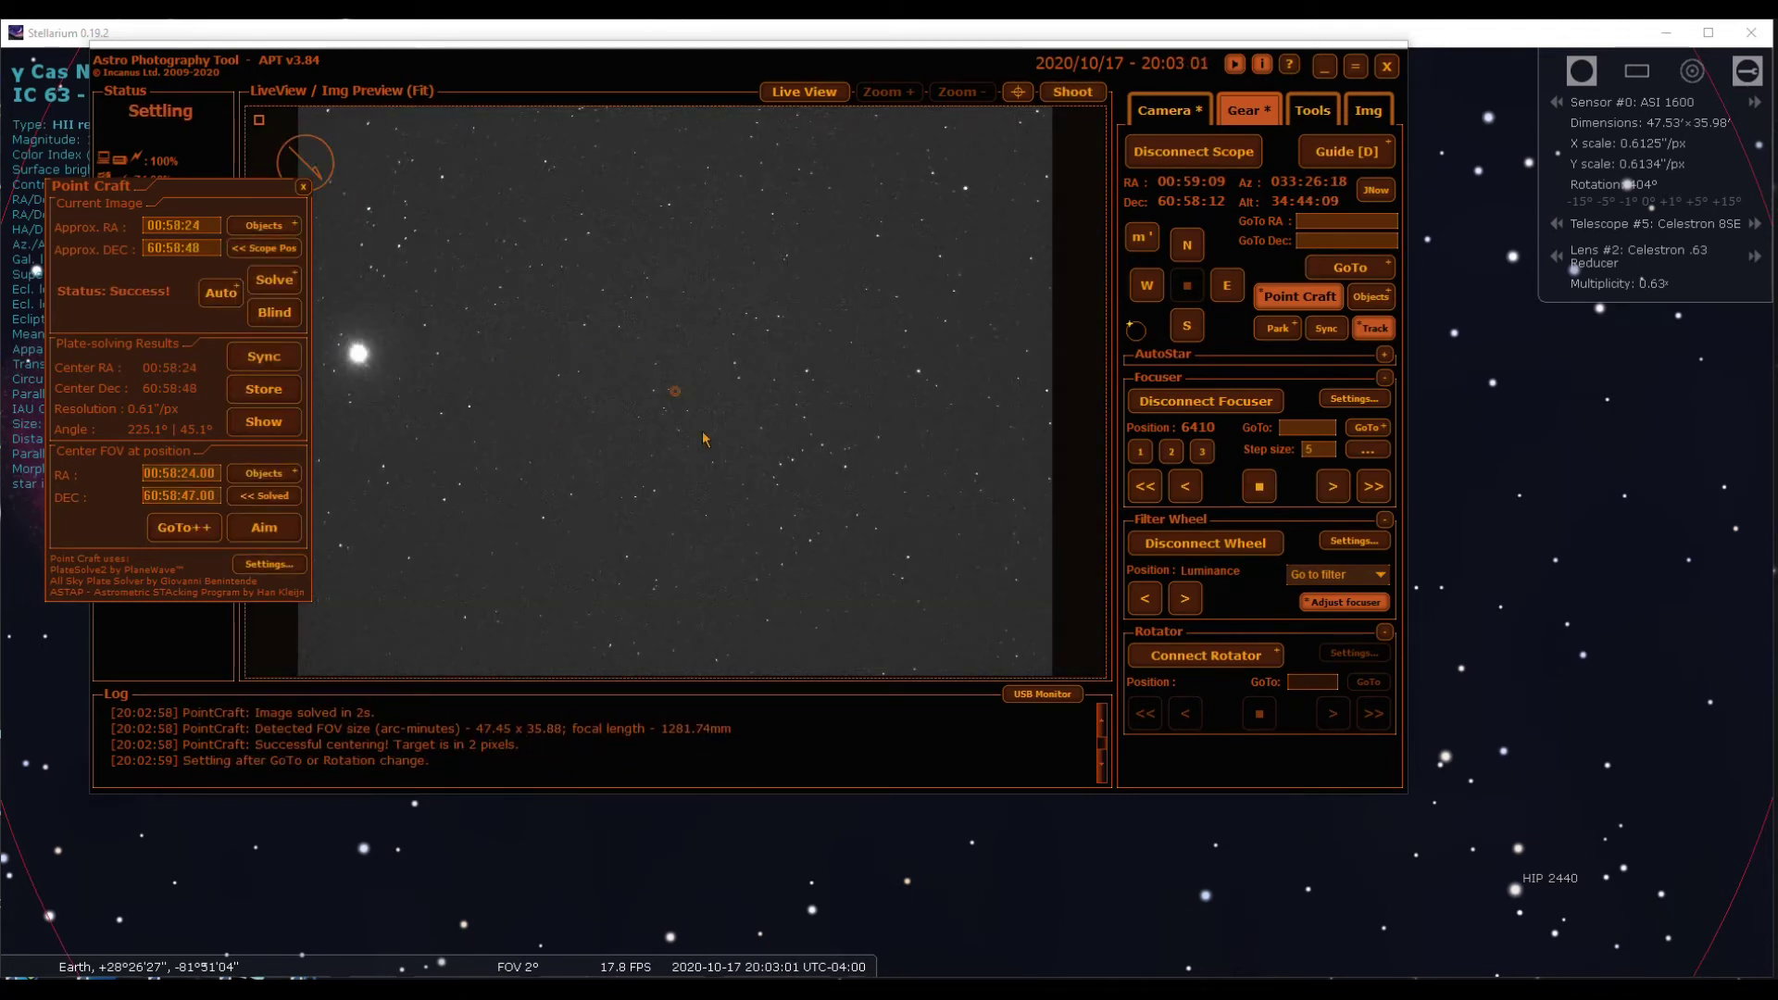
click(262, 358)
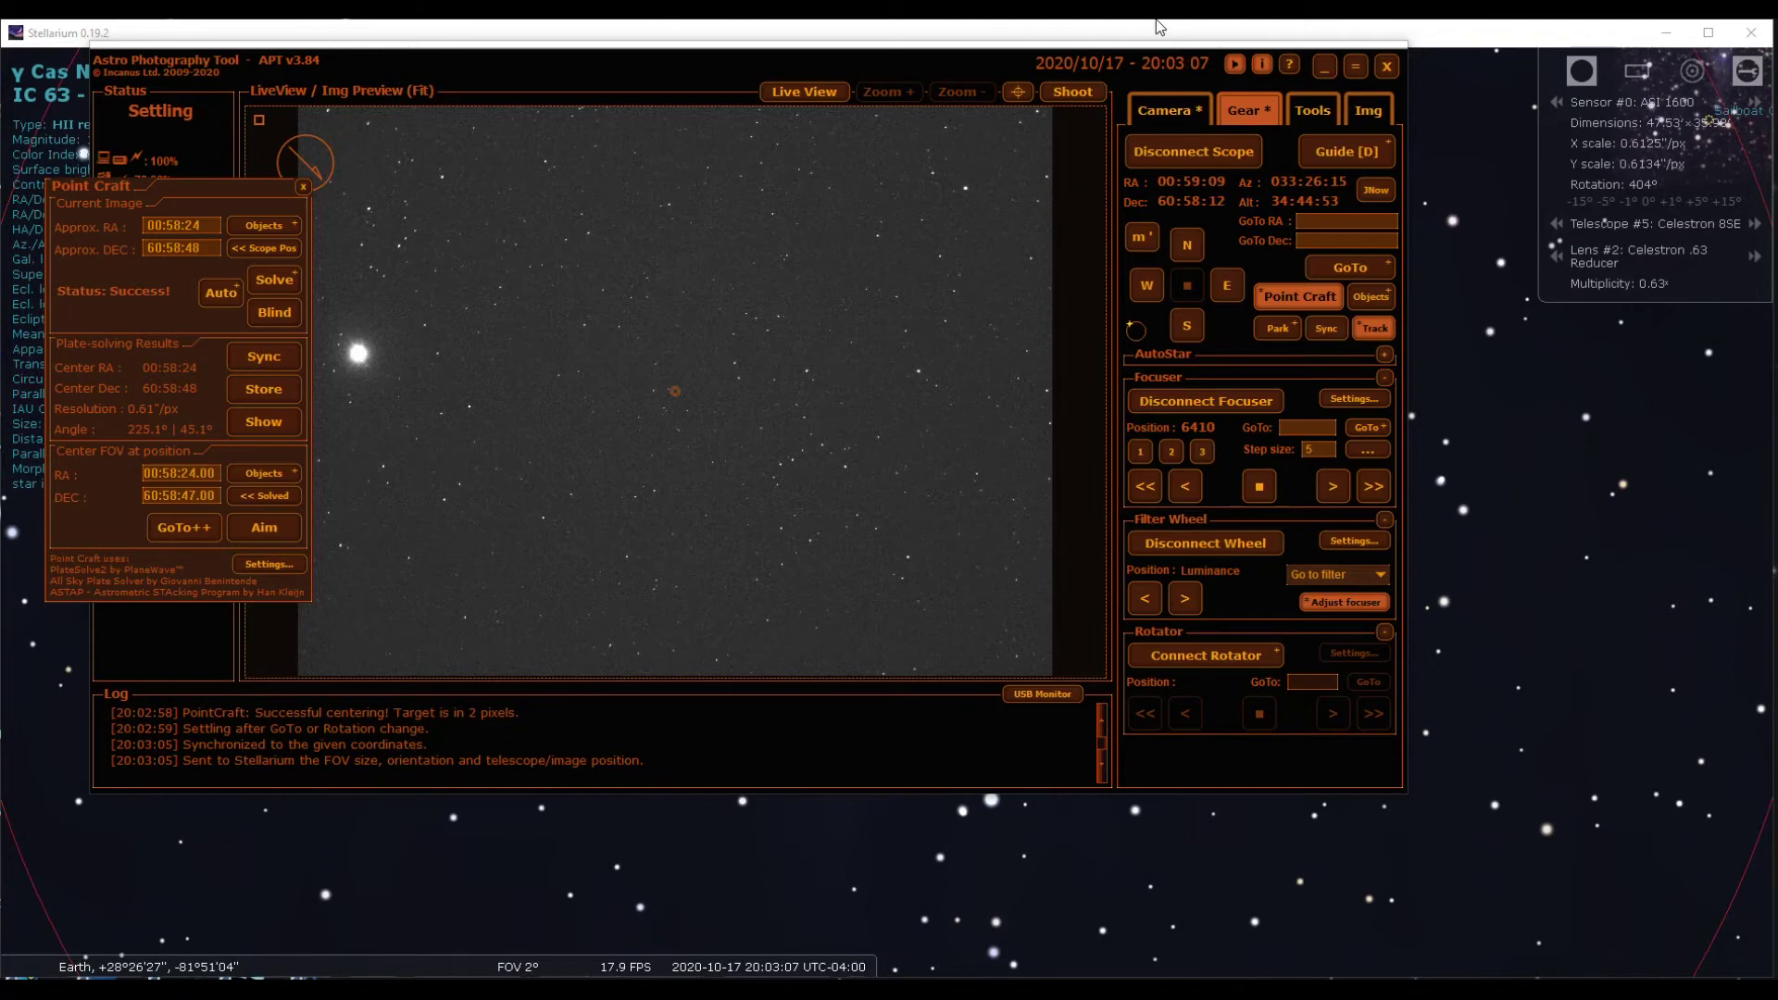
click(1196, 29)
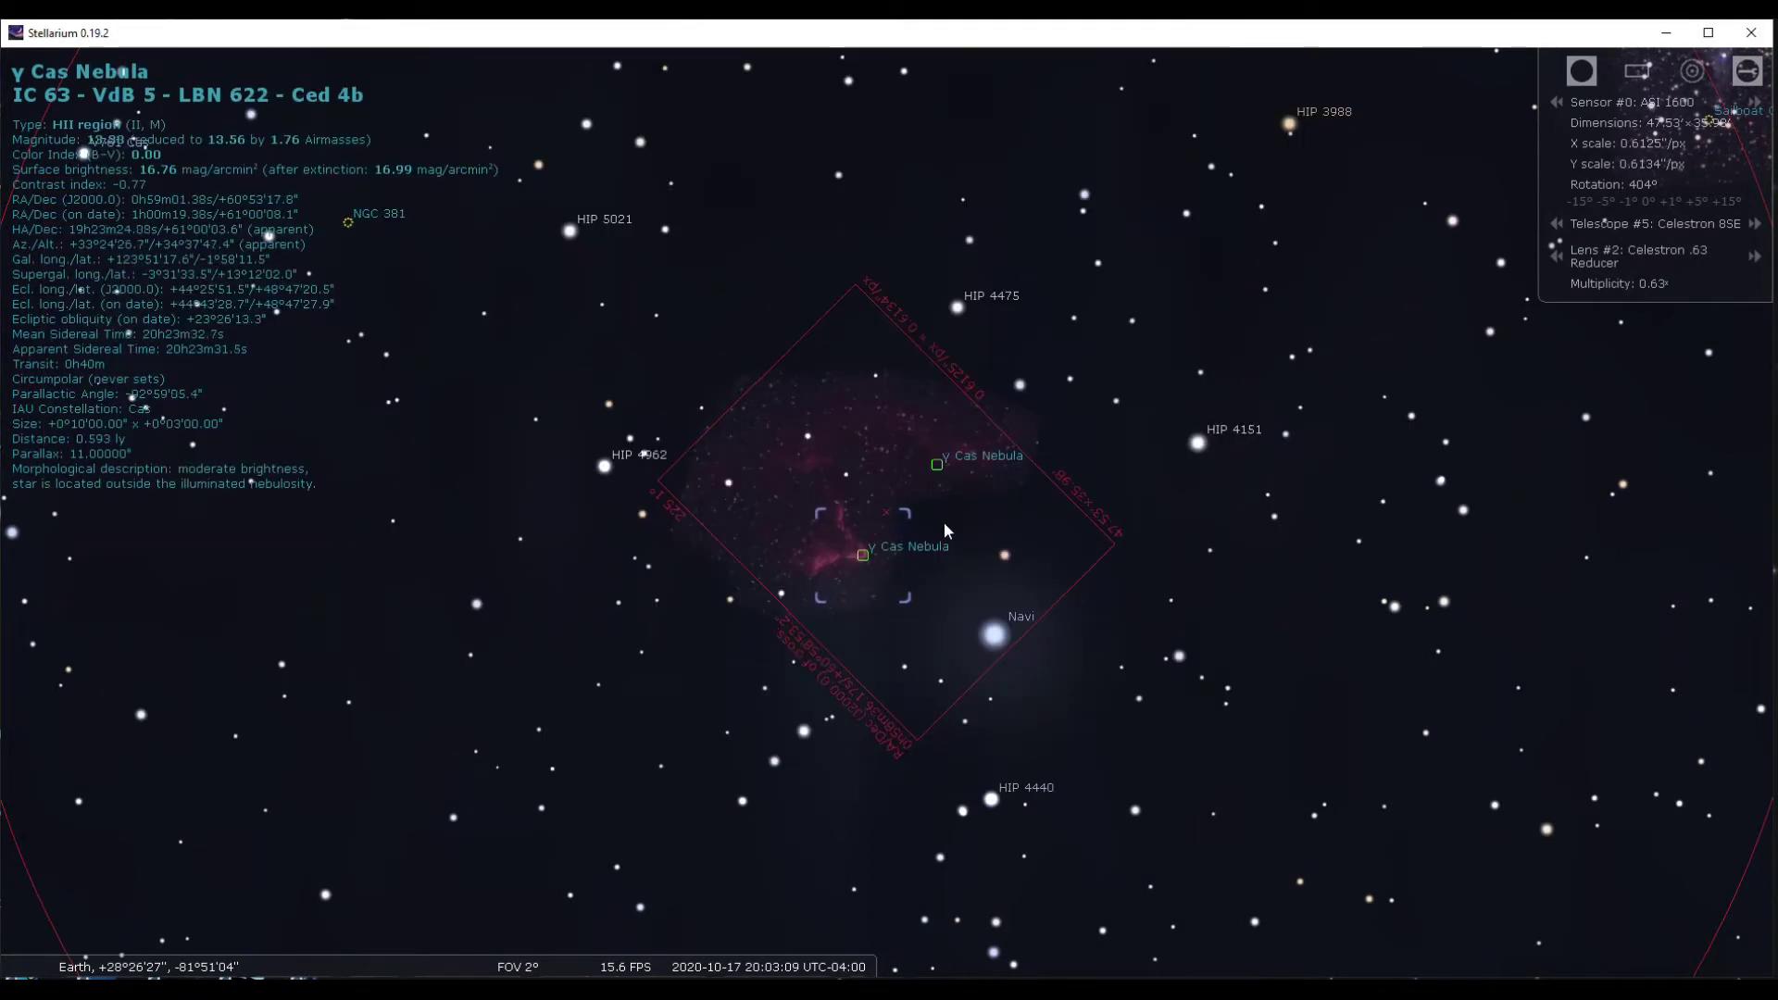
scroll(883, 582, up, 4)
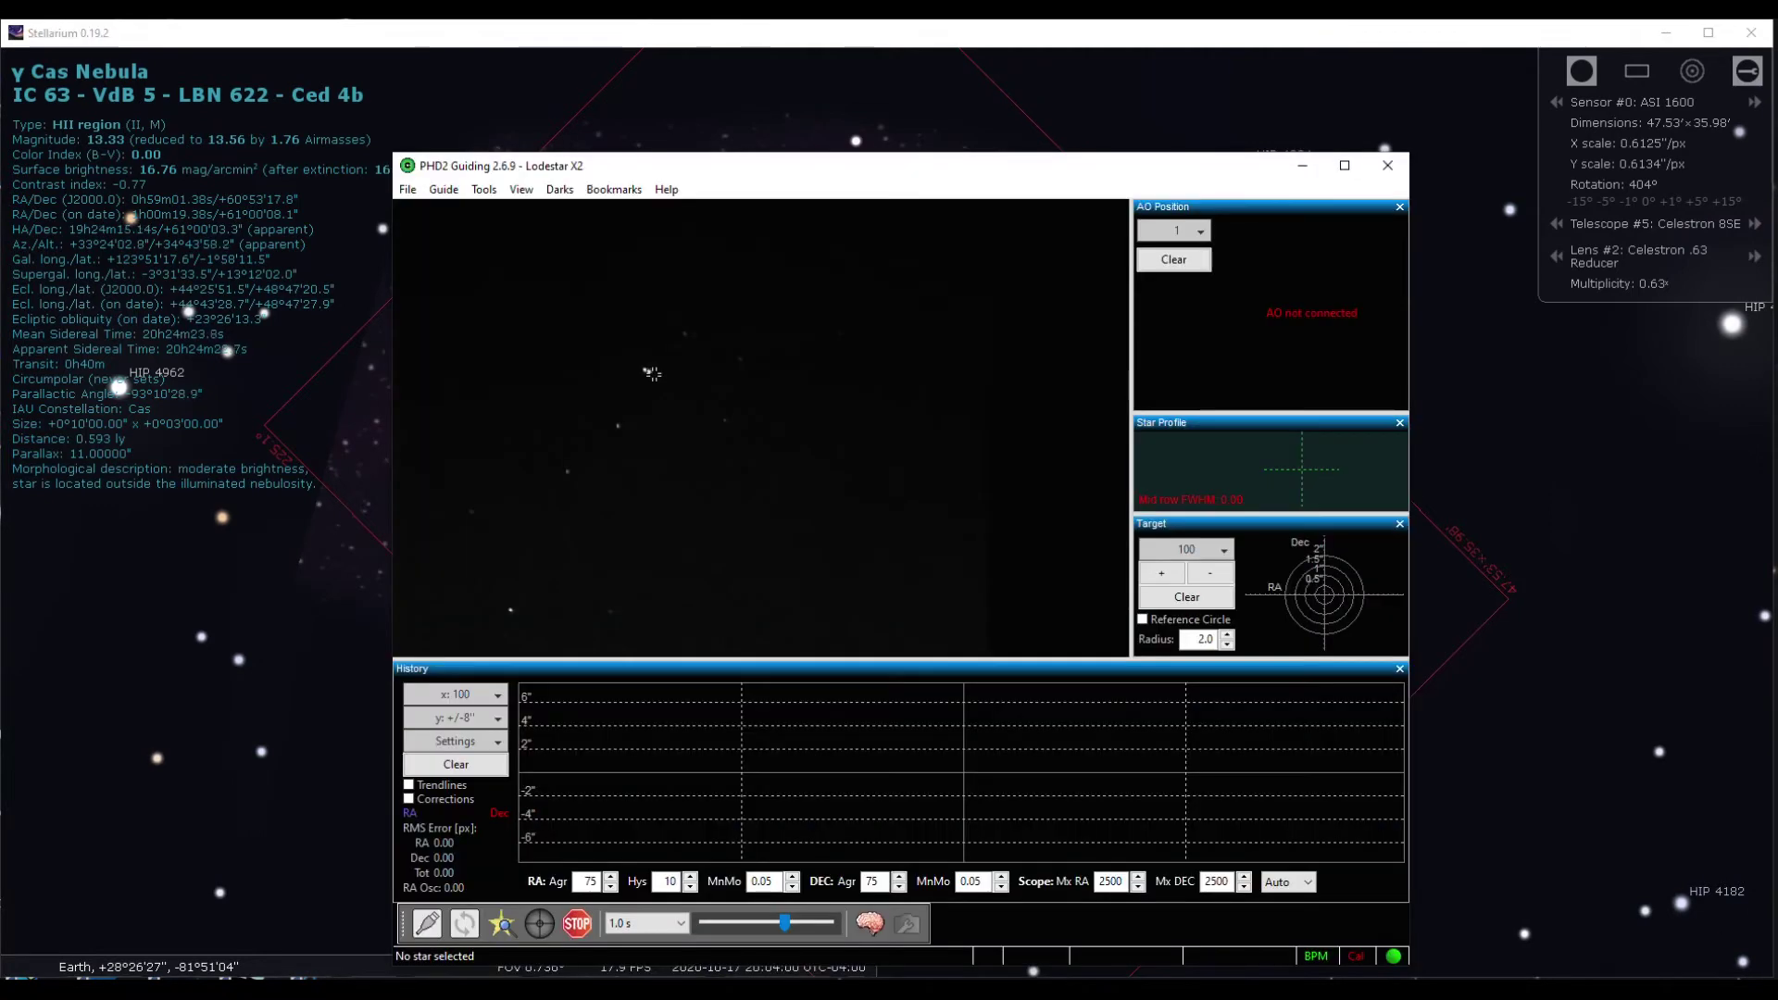
In PHD2, pick the single star near the guide image's lower edge instead of the double star and start guiding.
click(648, 372)
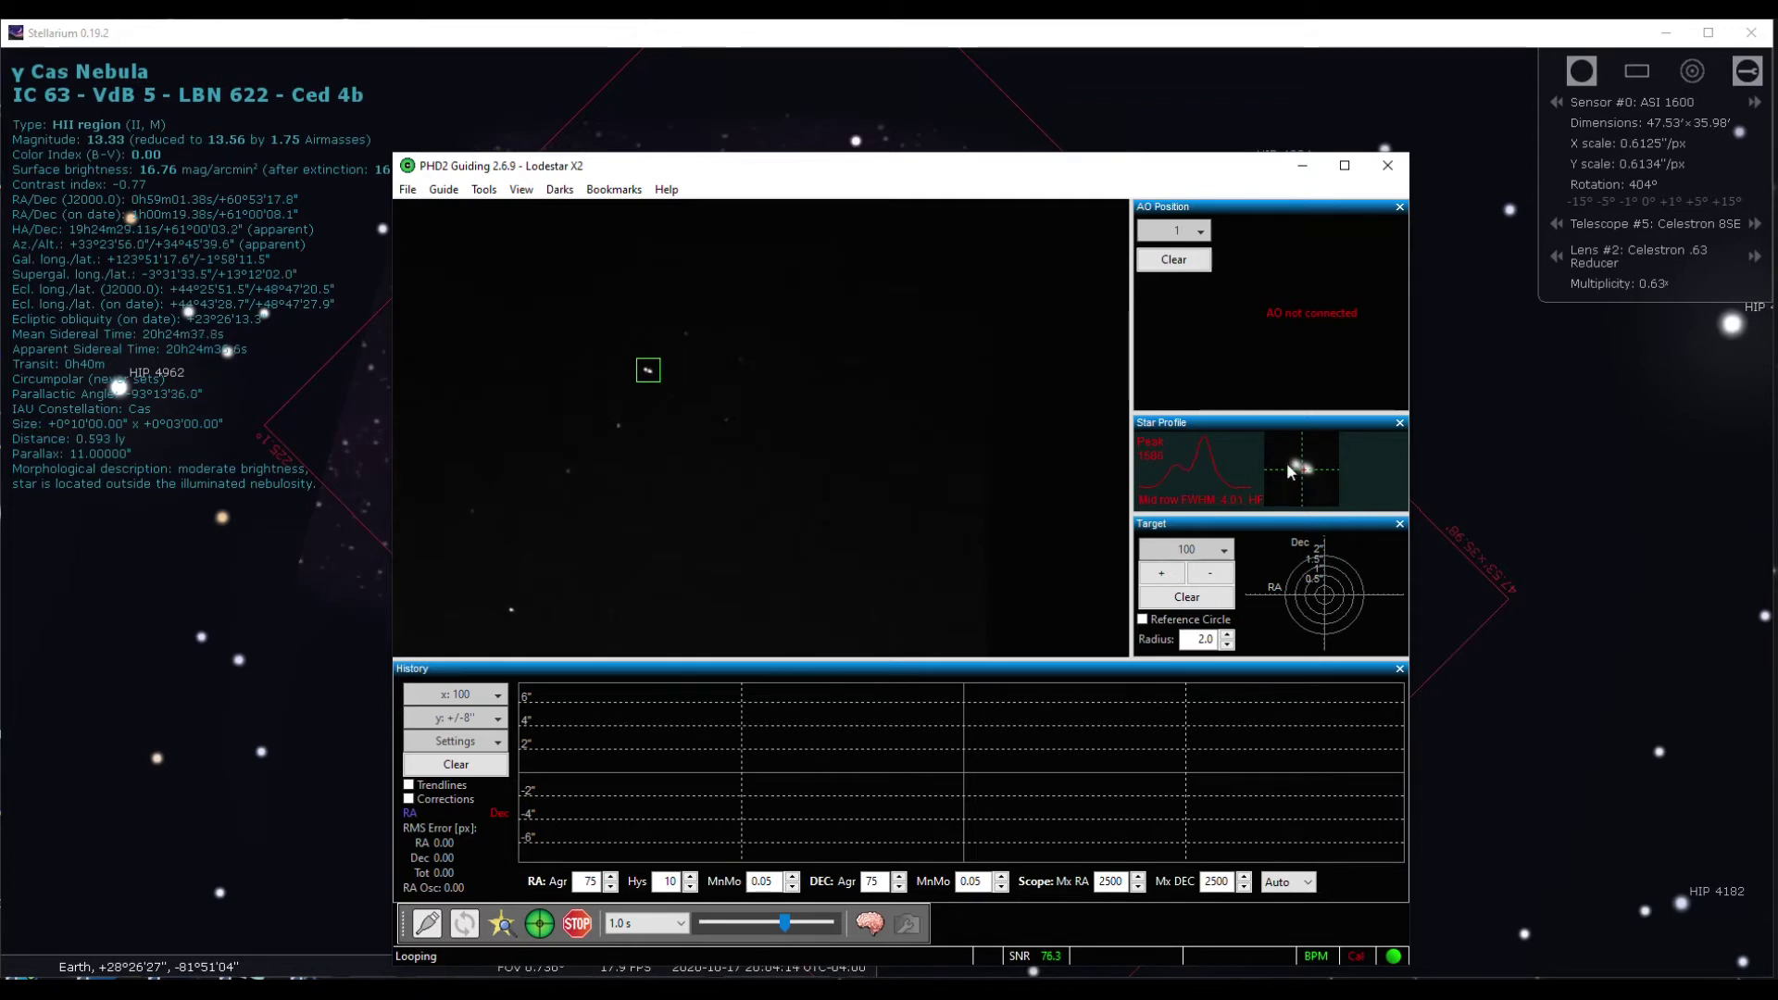
click(511, 611)
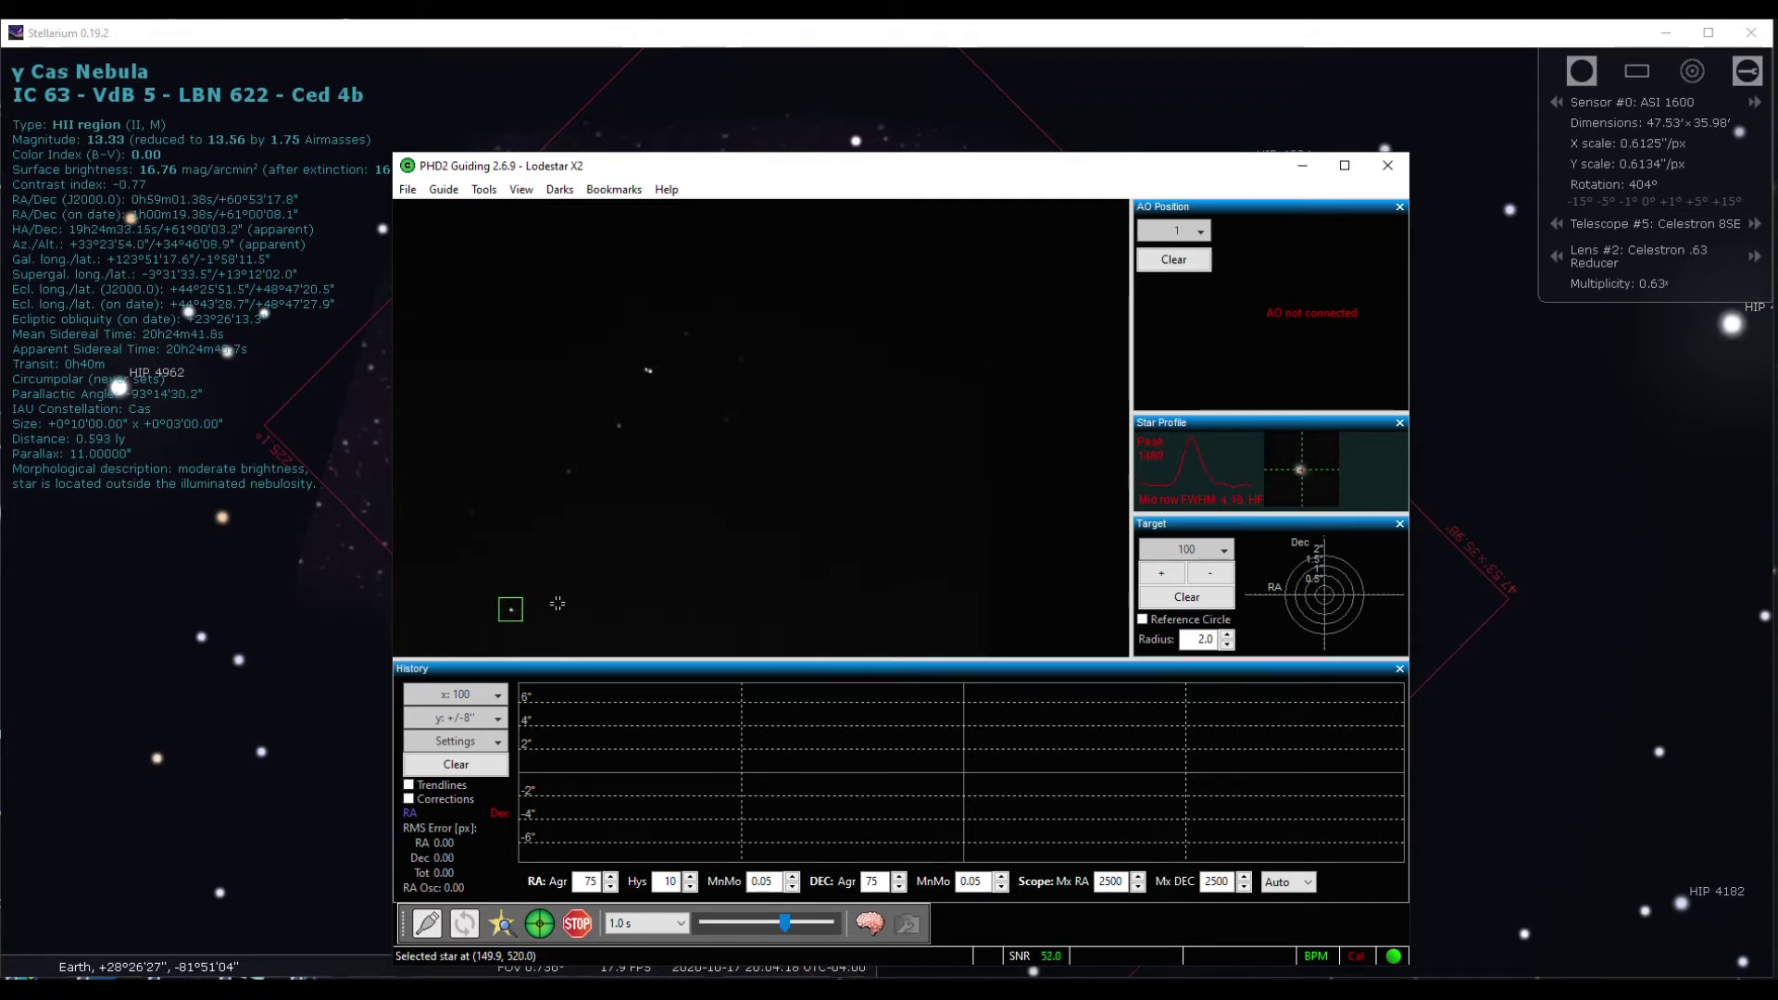
click(541, 923)
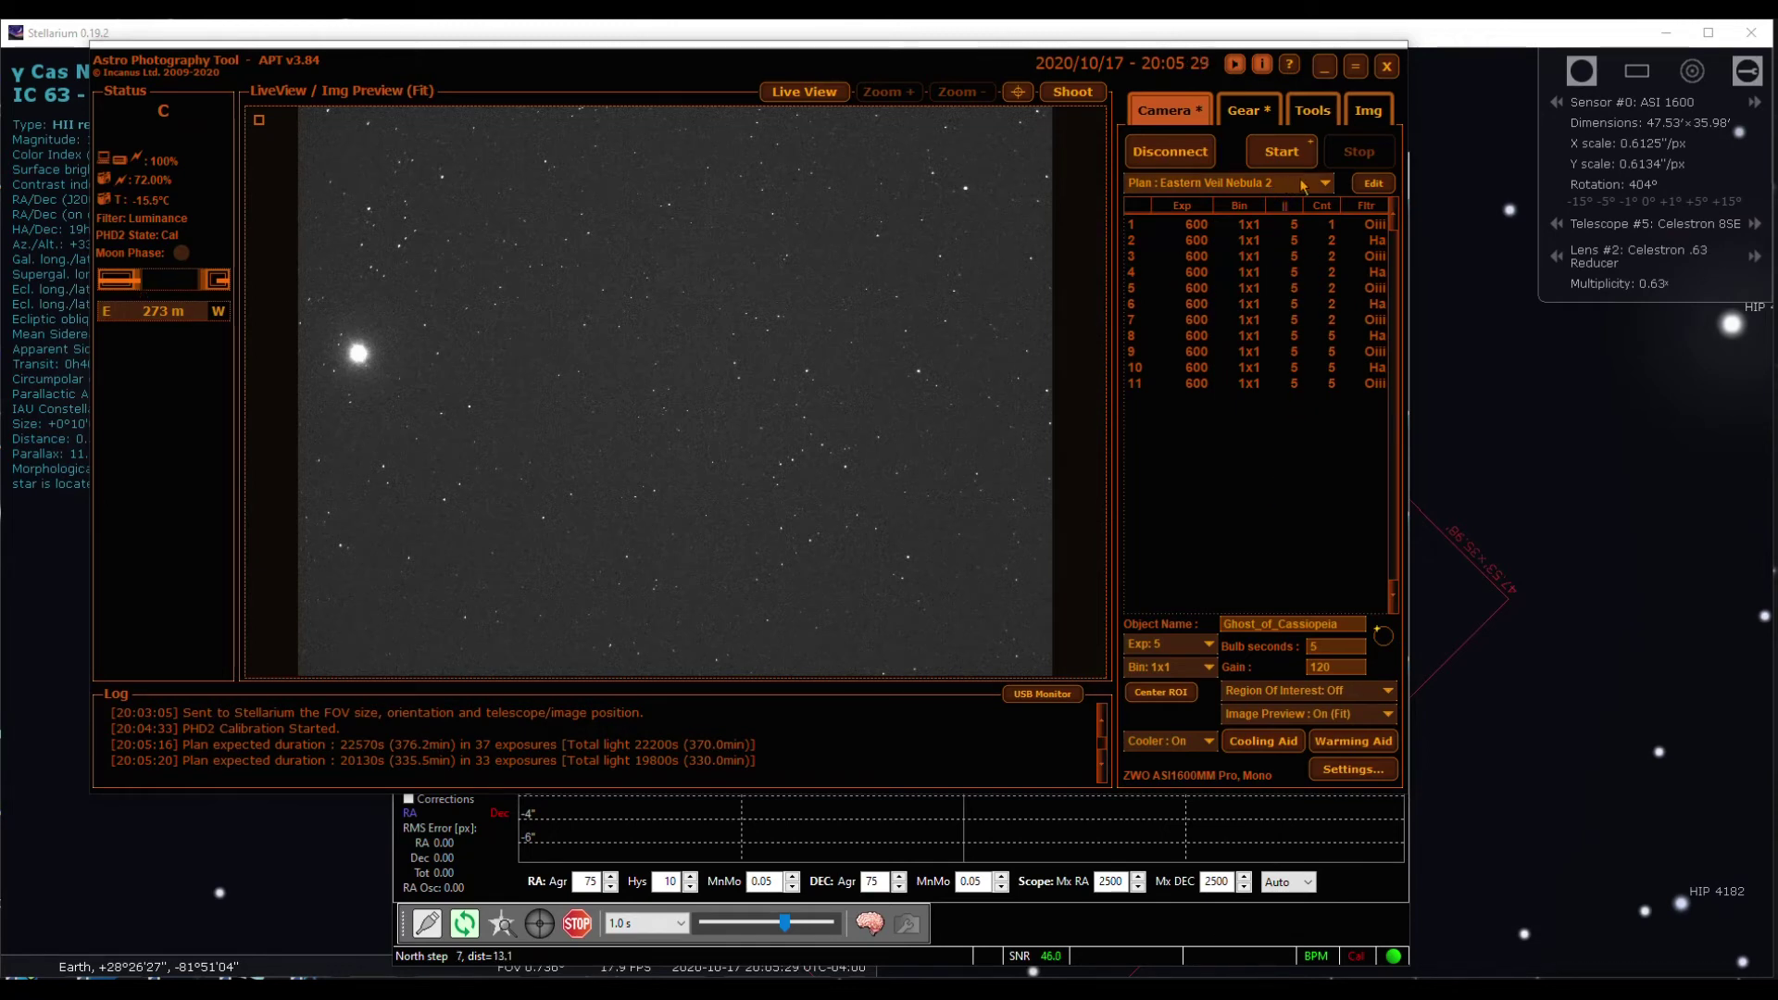
In APT, delete the first Oiii exposure from the Eastern Veil Nebula 2 plan, save the plan and start it.
click(1377, 184)
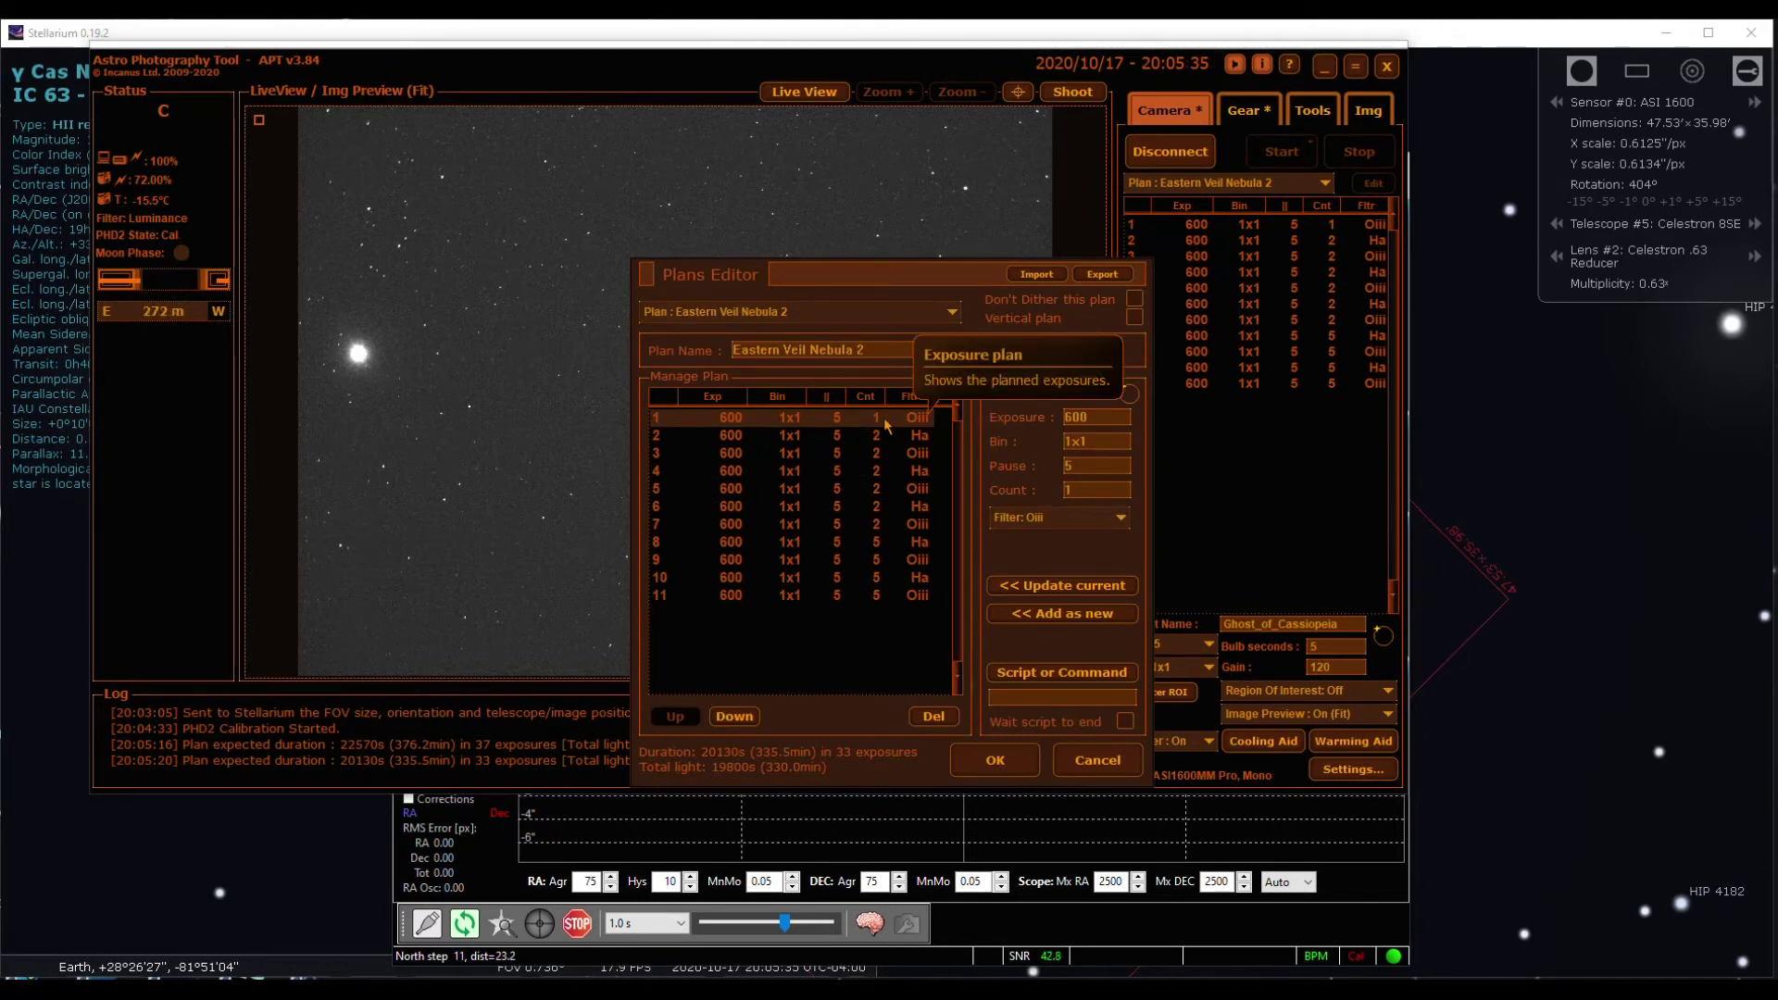
click(934, 718)
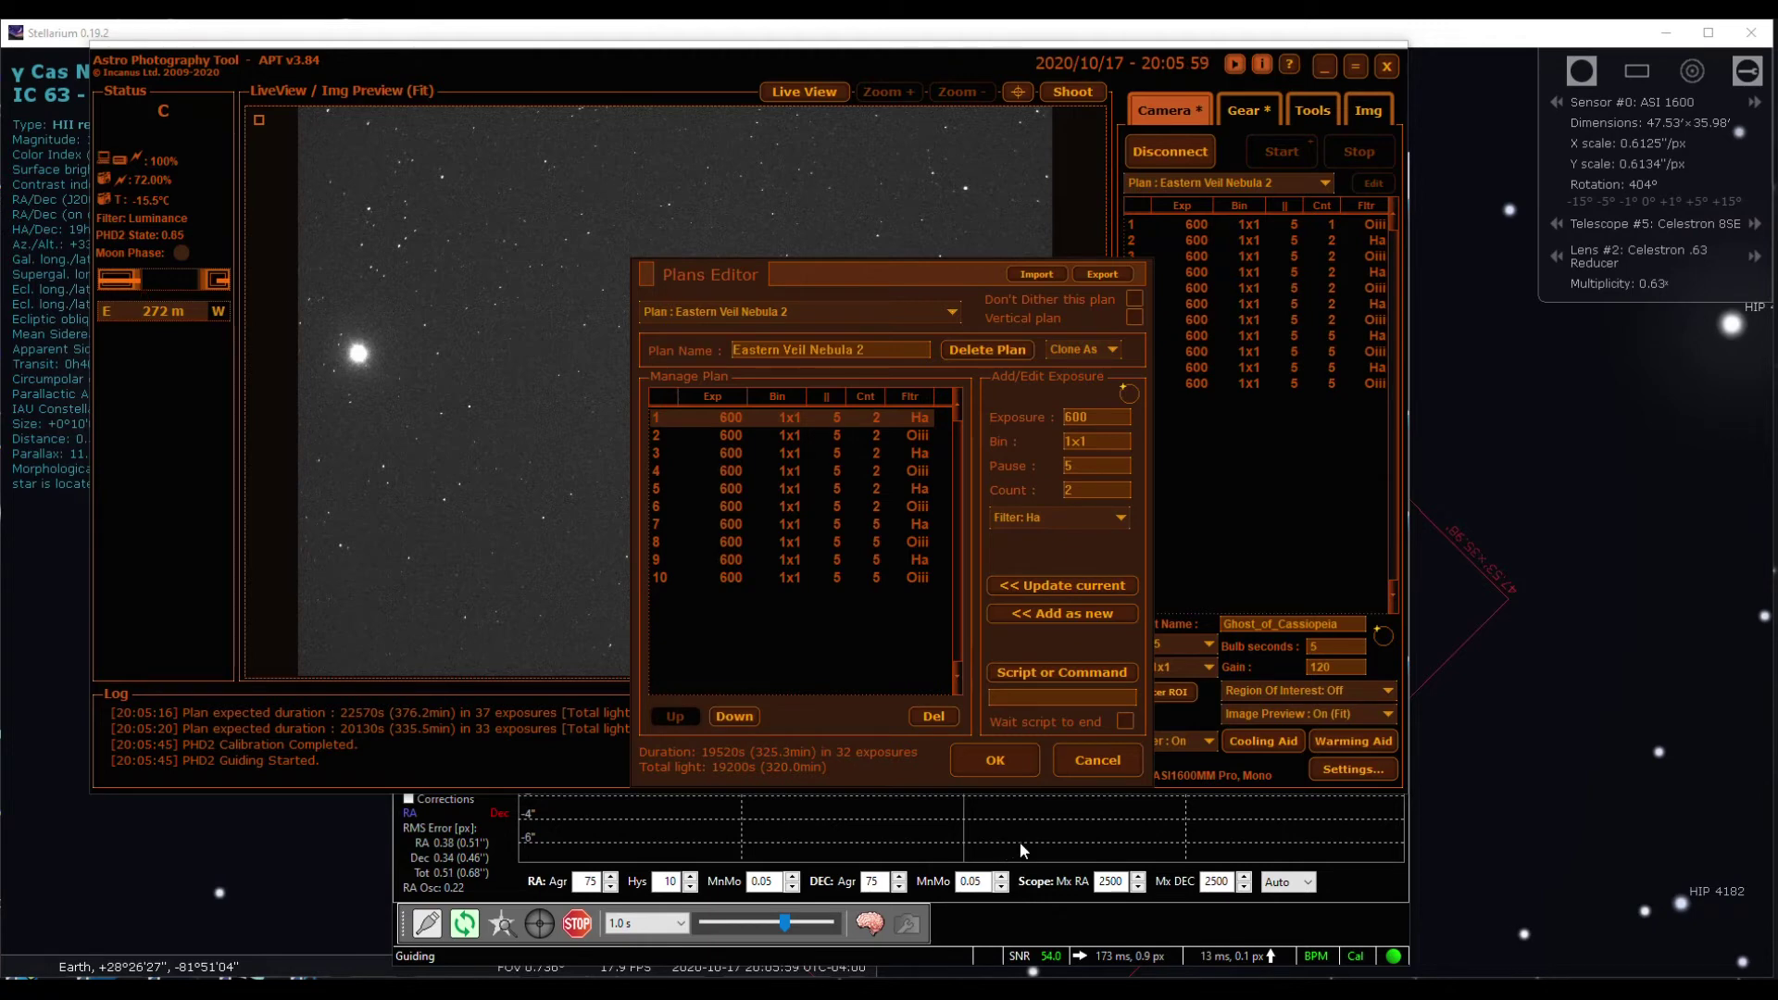
click(998, 915)
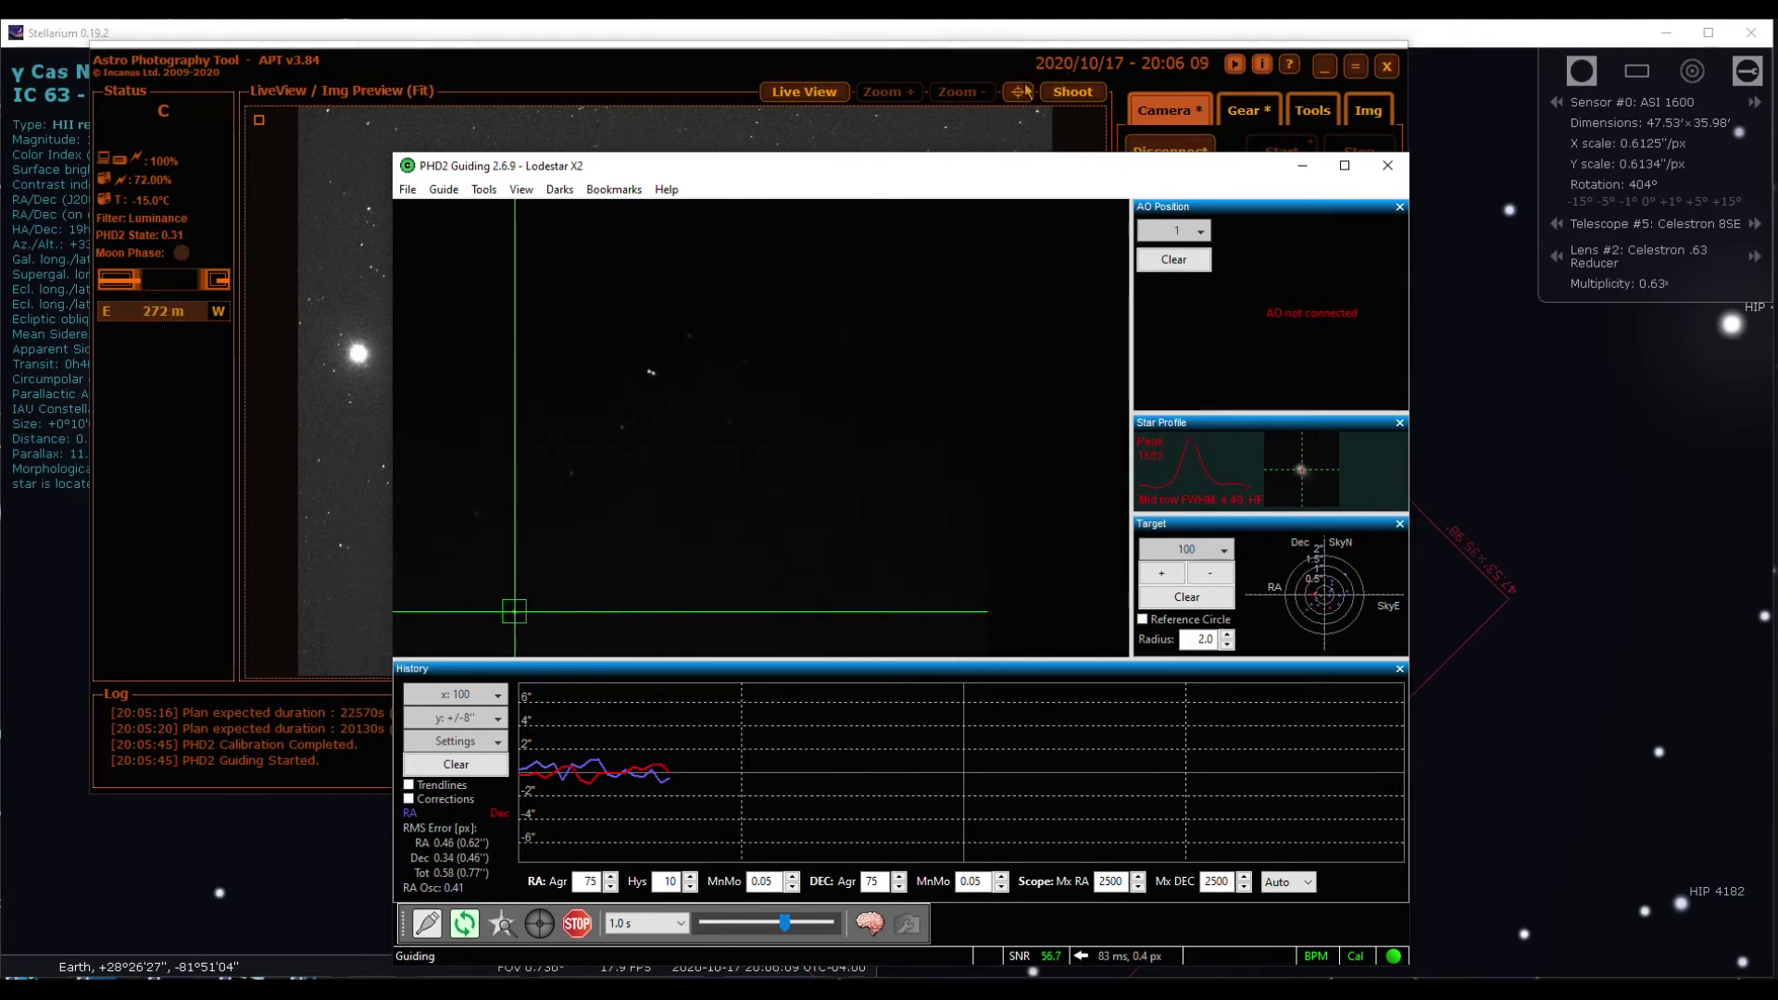
click(977, 68)
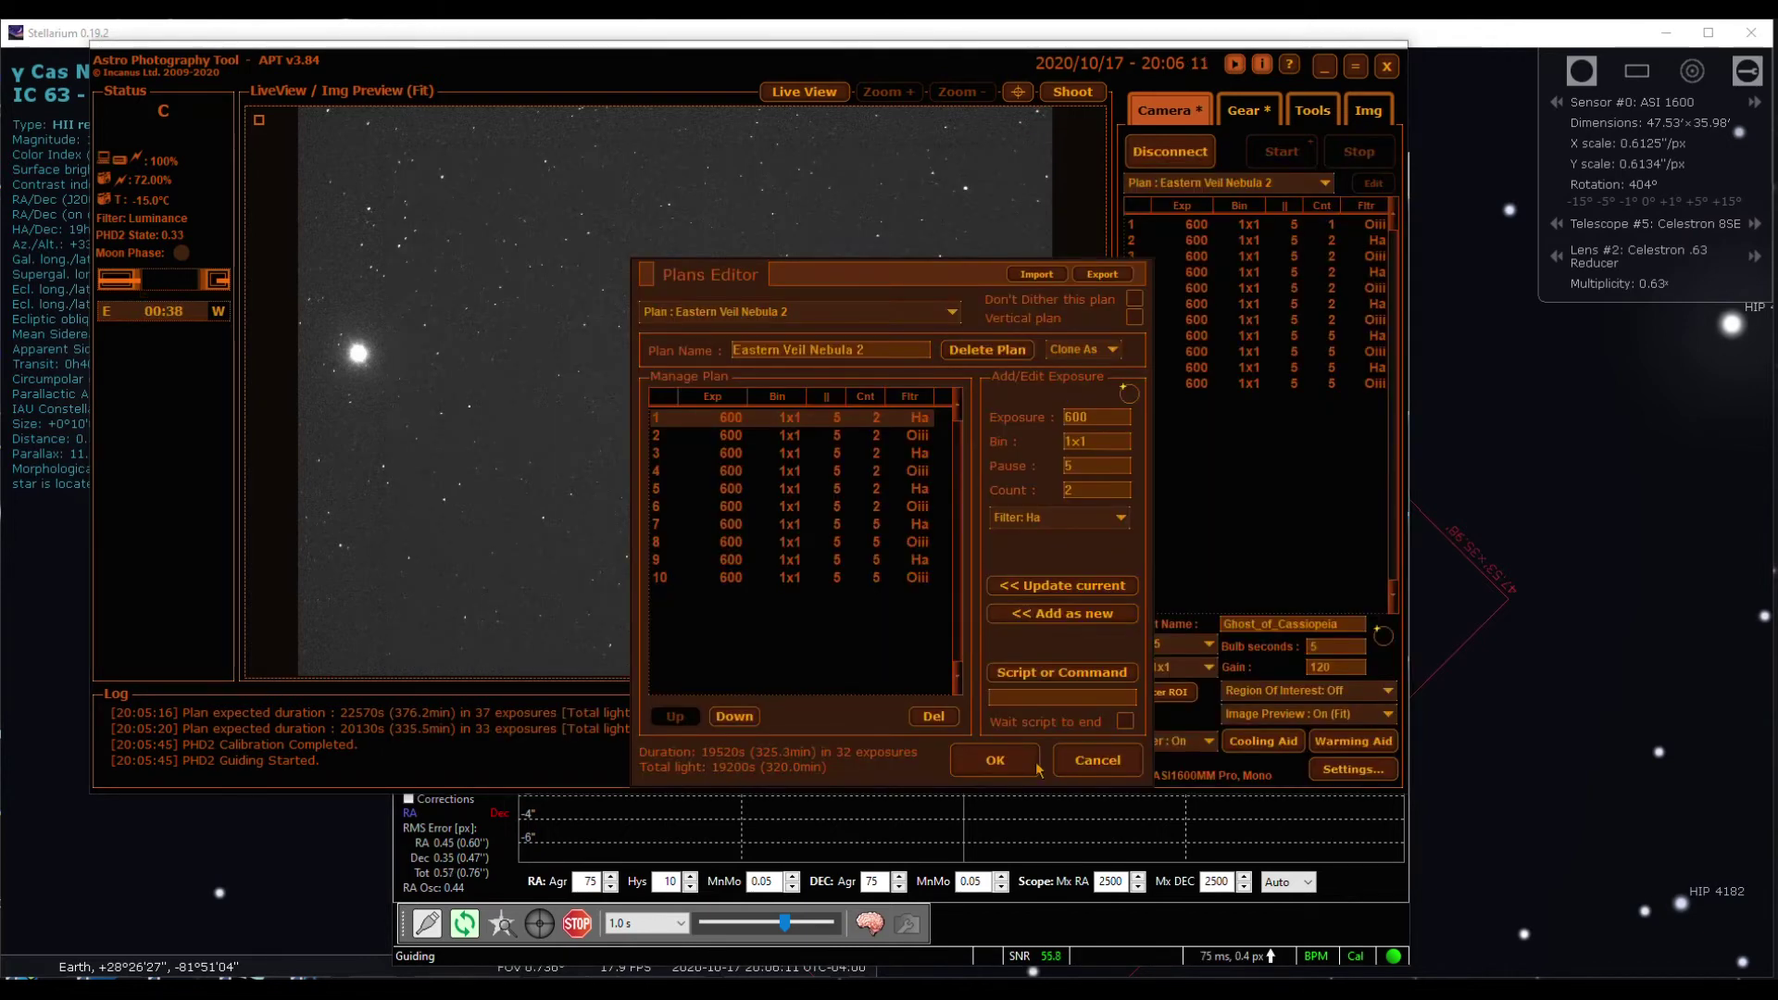
click(1006, 765)
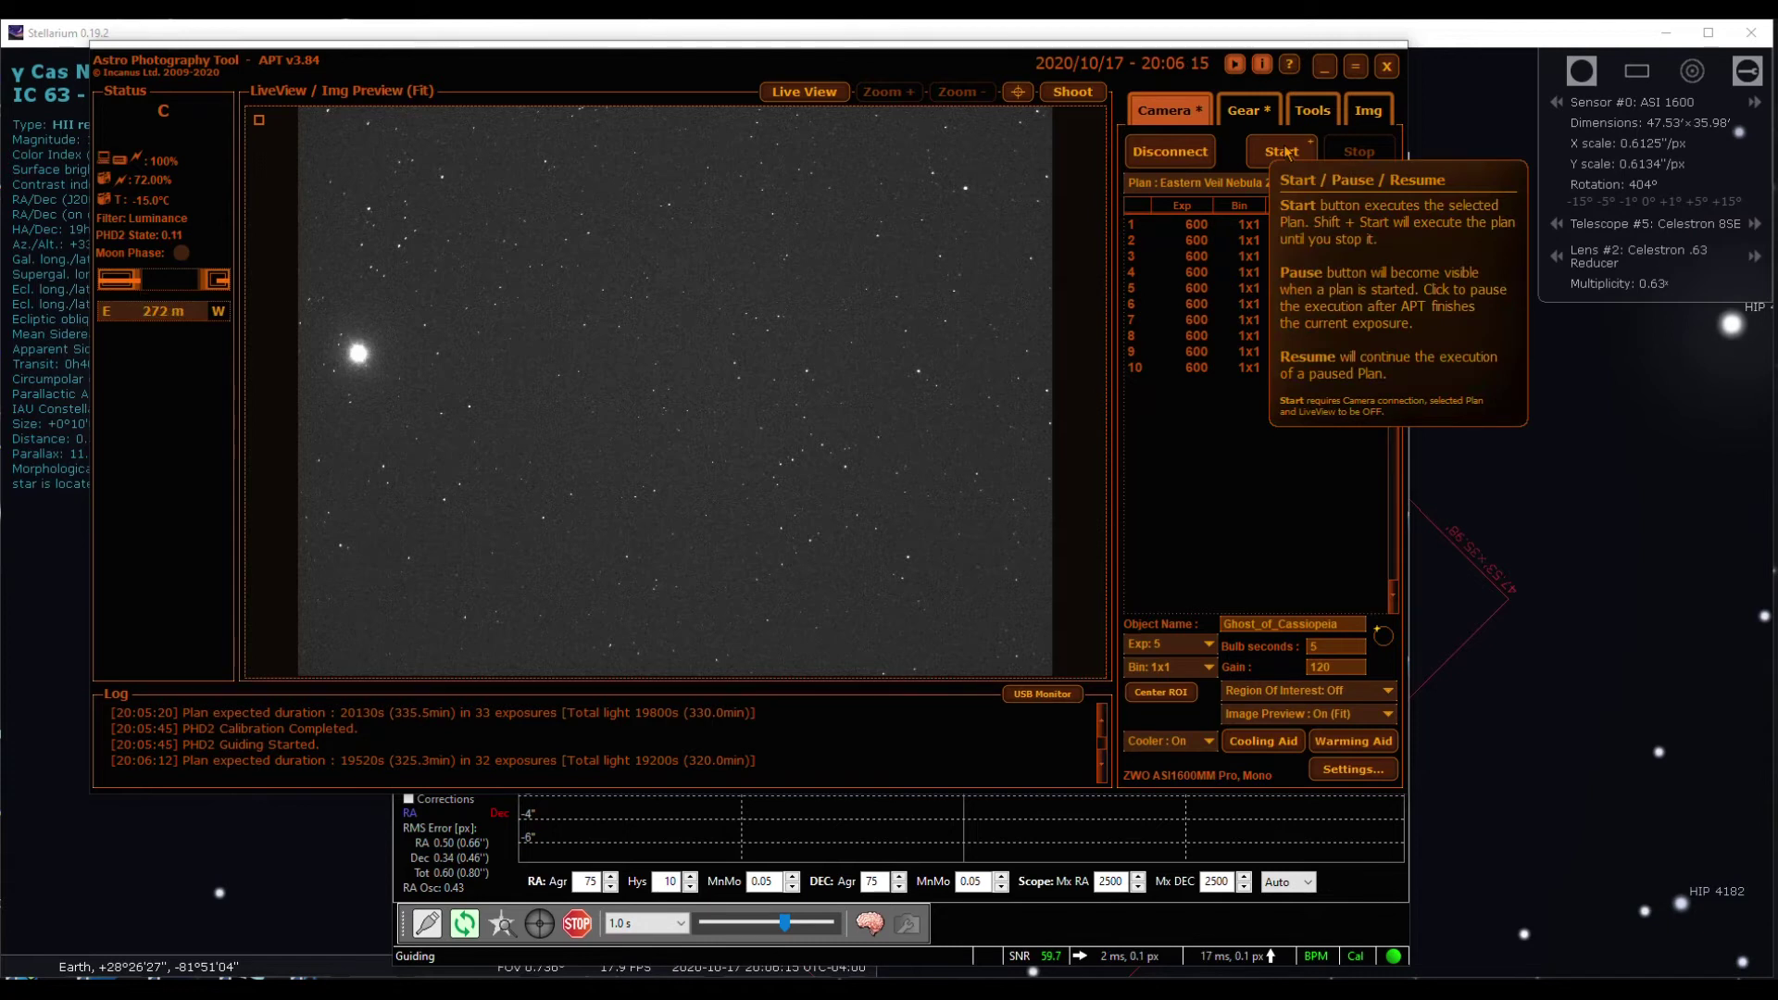
click(1283, 152)
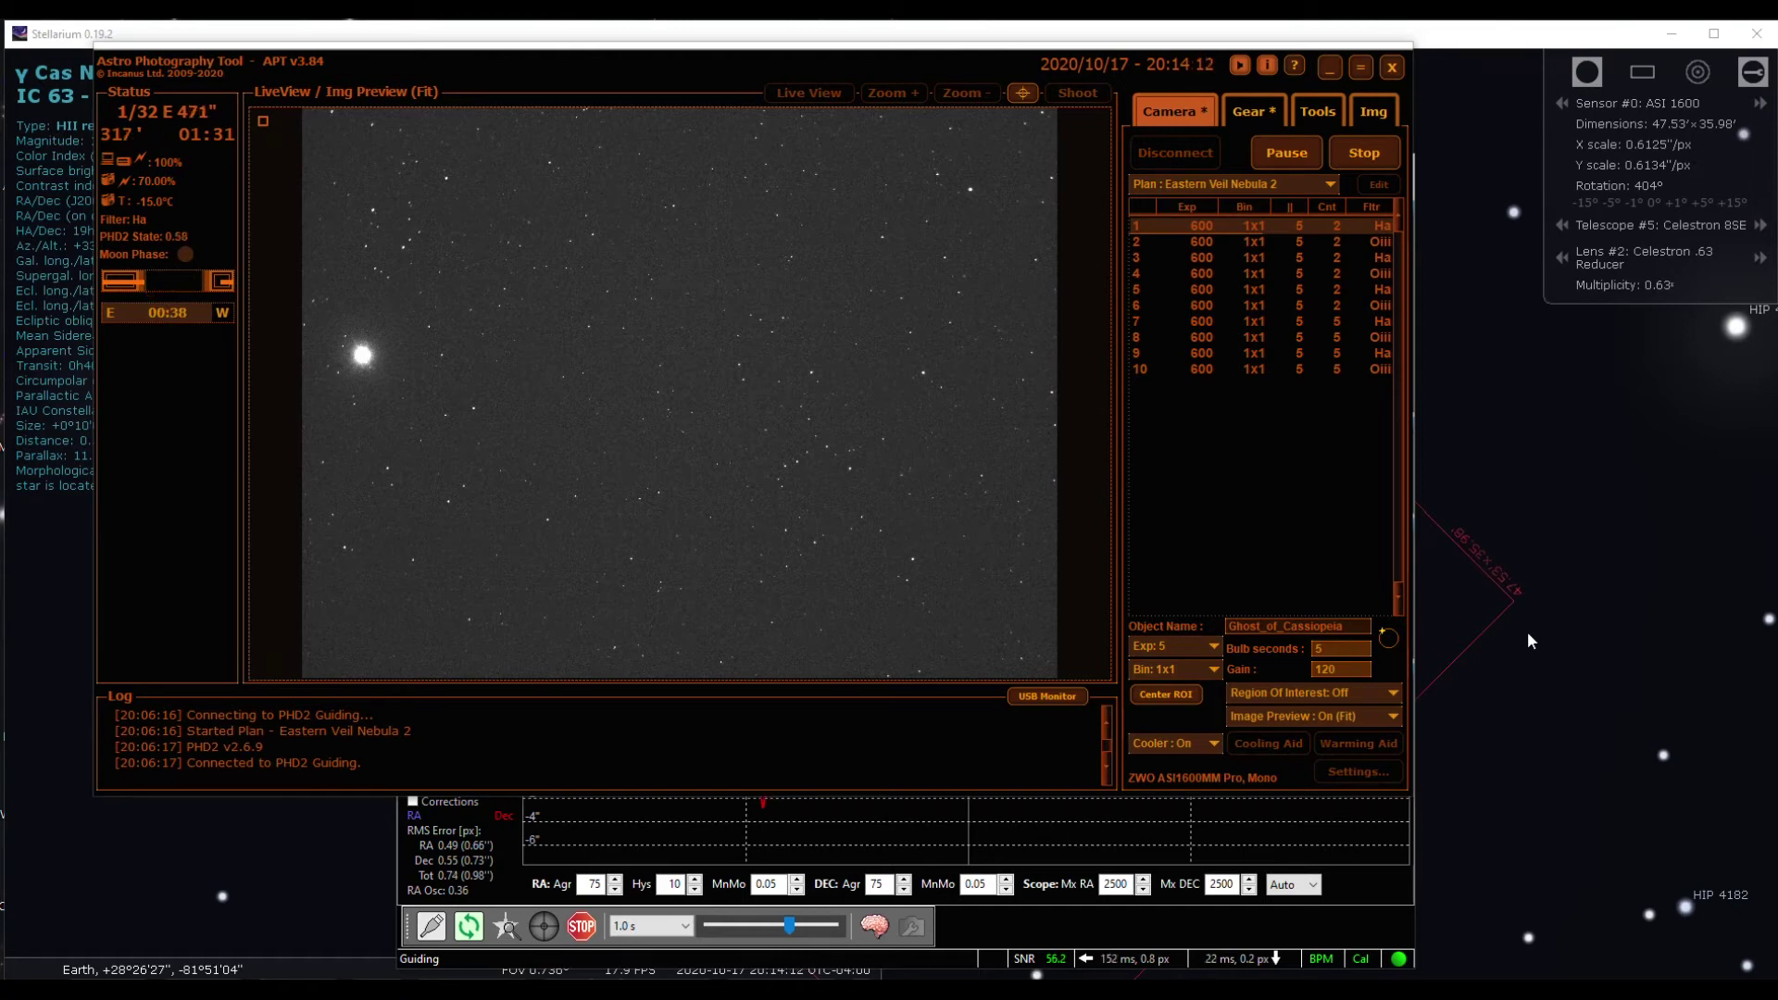
Review the guiding history in PHD2 and the night's darkness times in APT's Deep Sky Darkness calculator.
click(1371, 847)
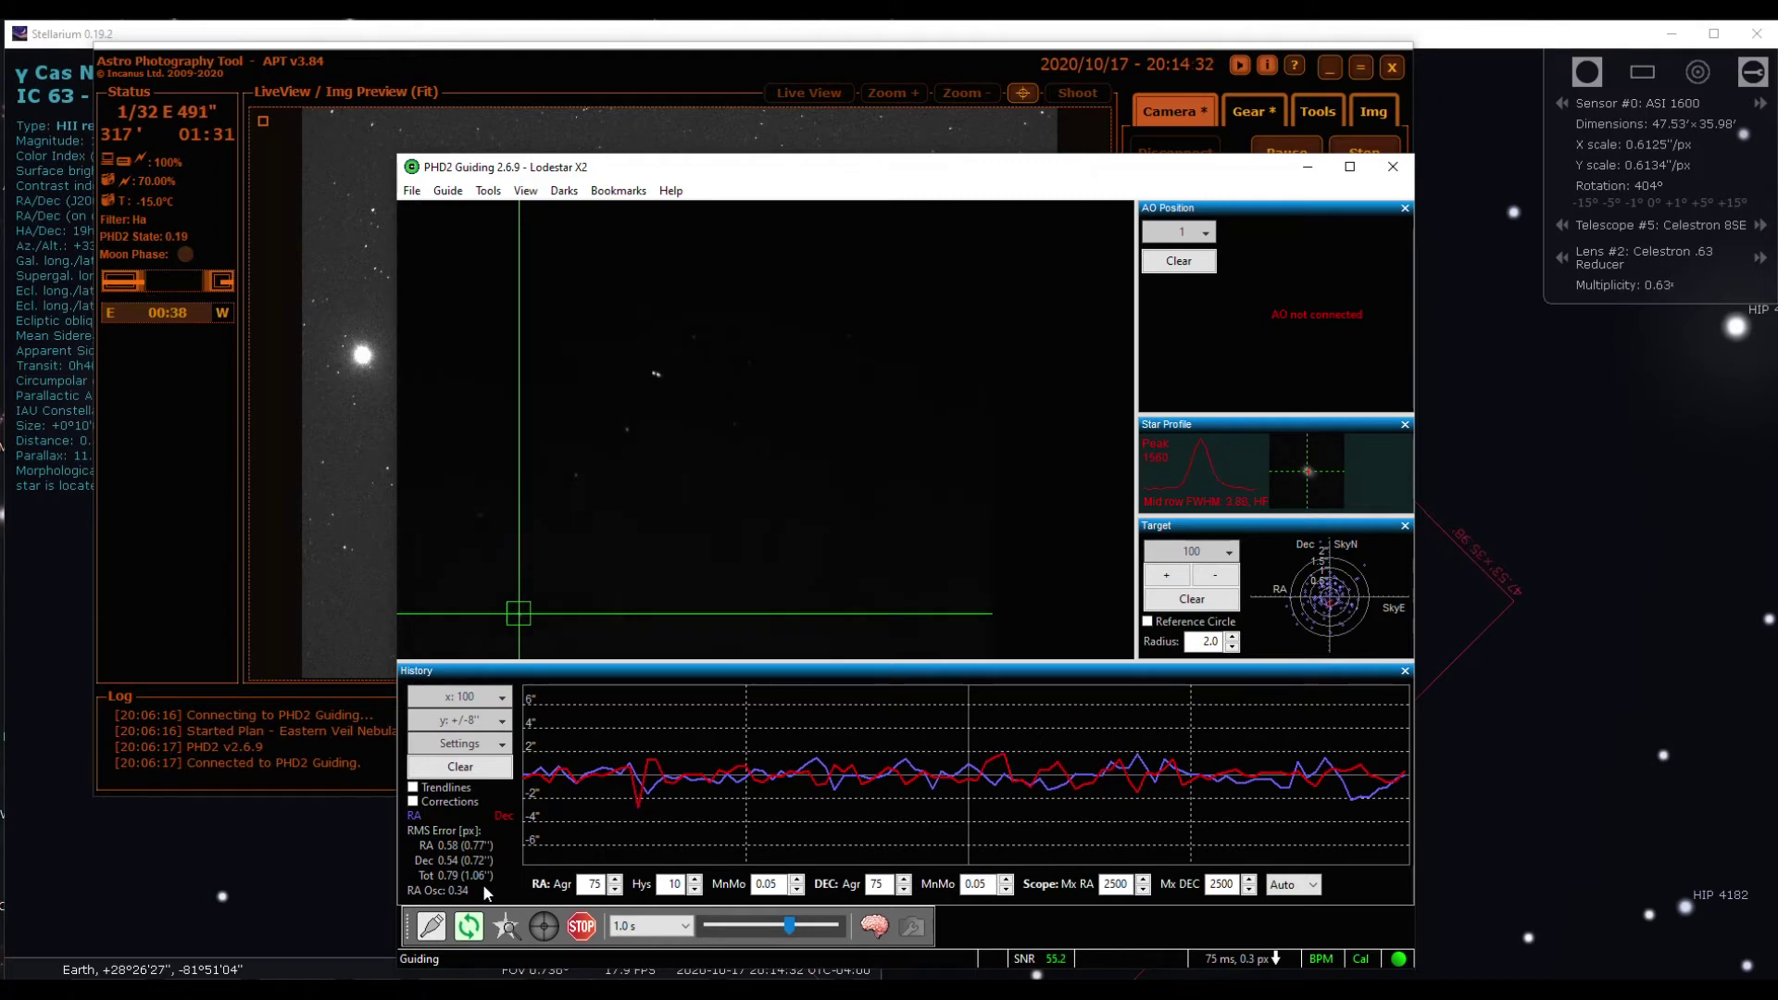
click(878, 78)
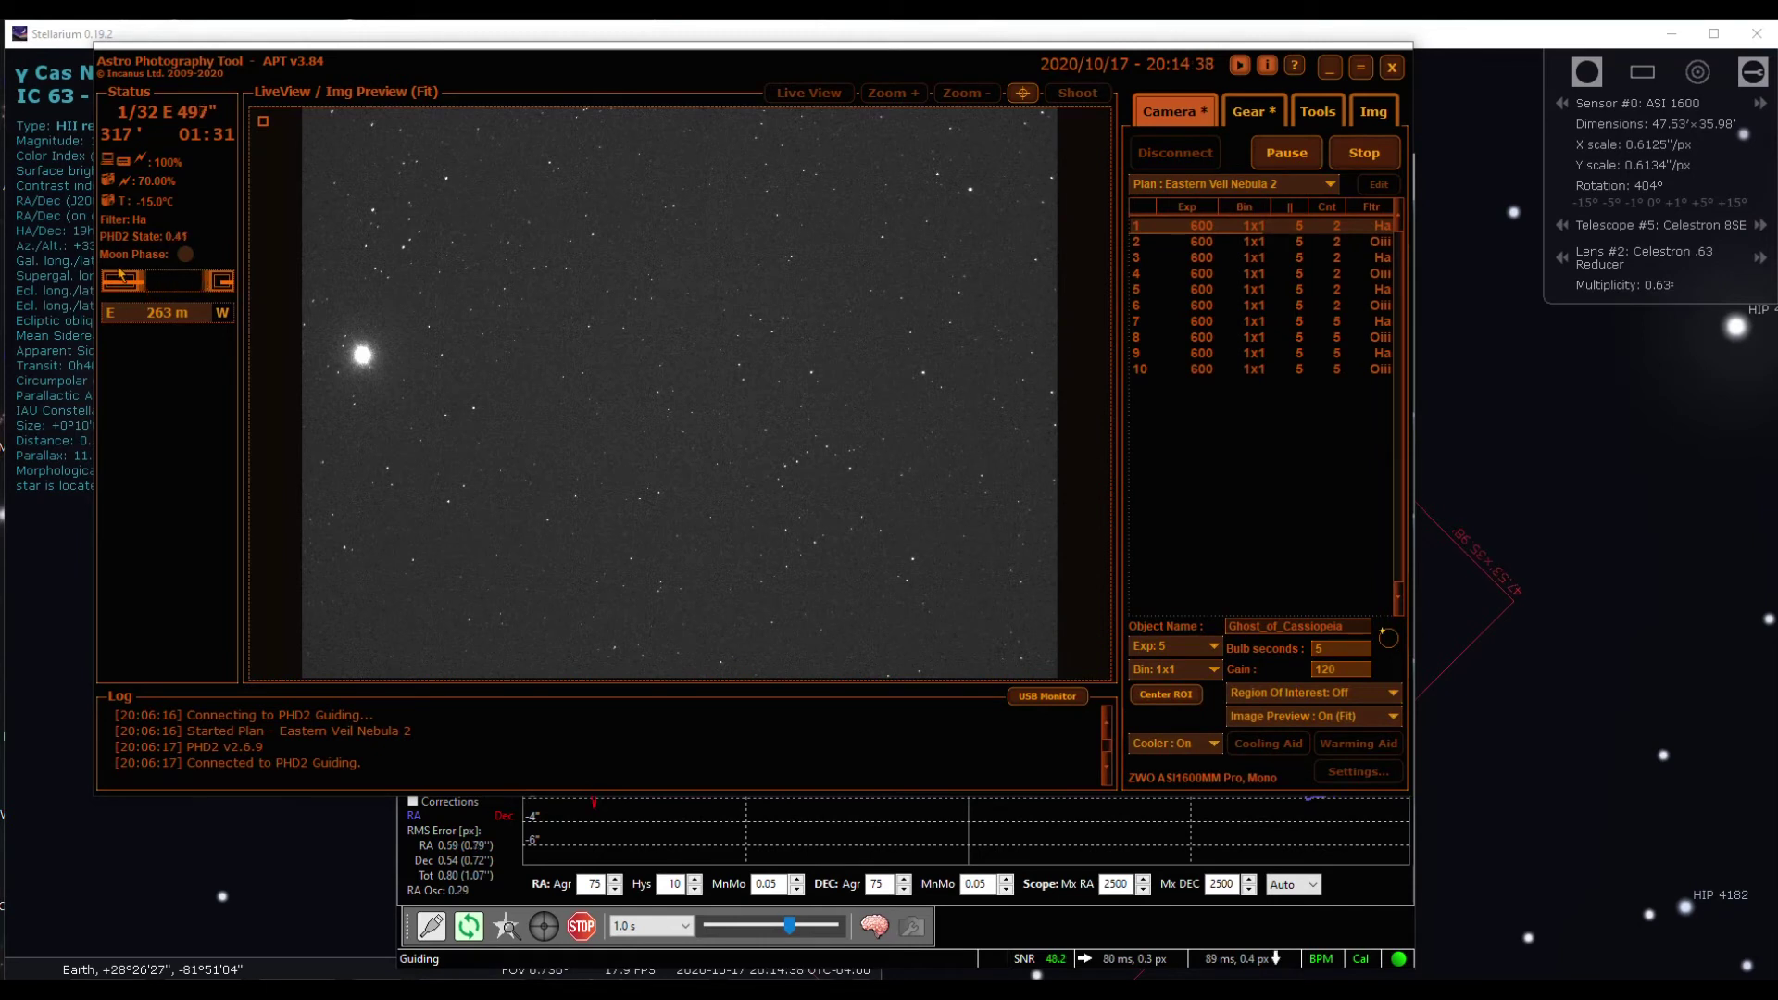
mouse_move(173, 289)
mouse_move(155, 321)
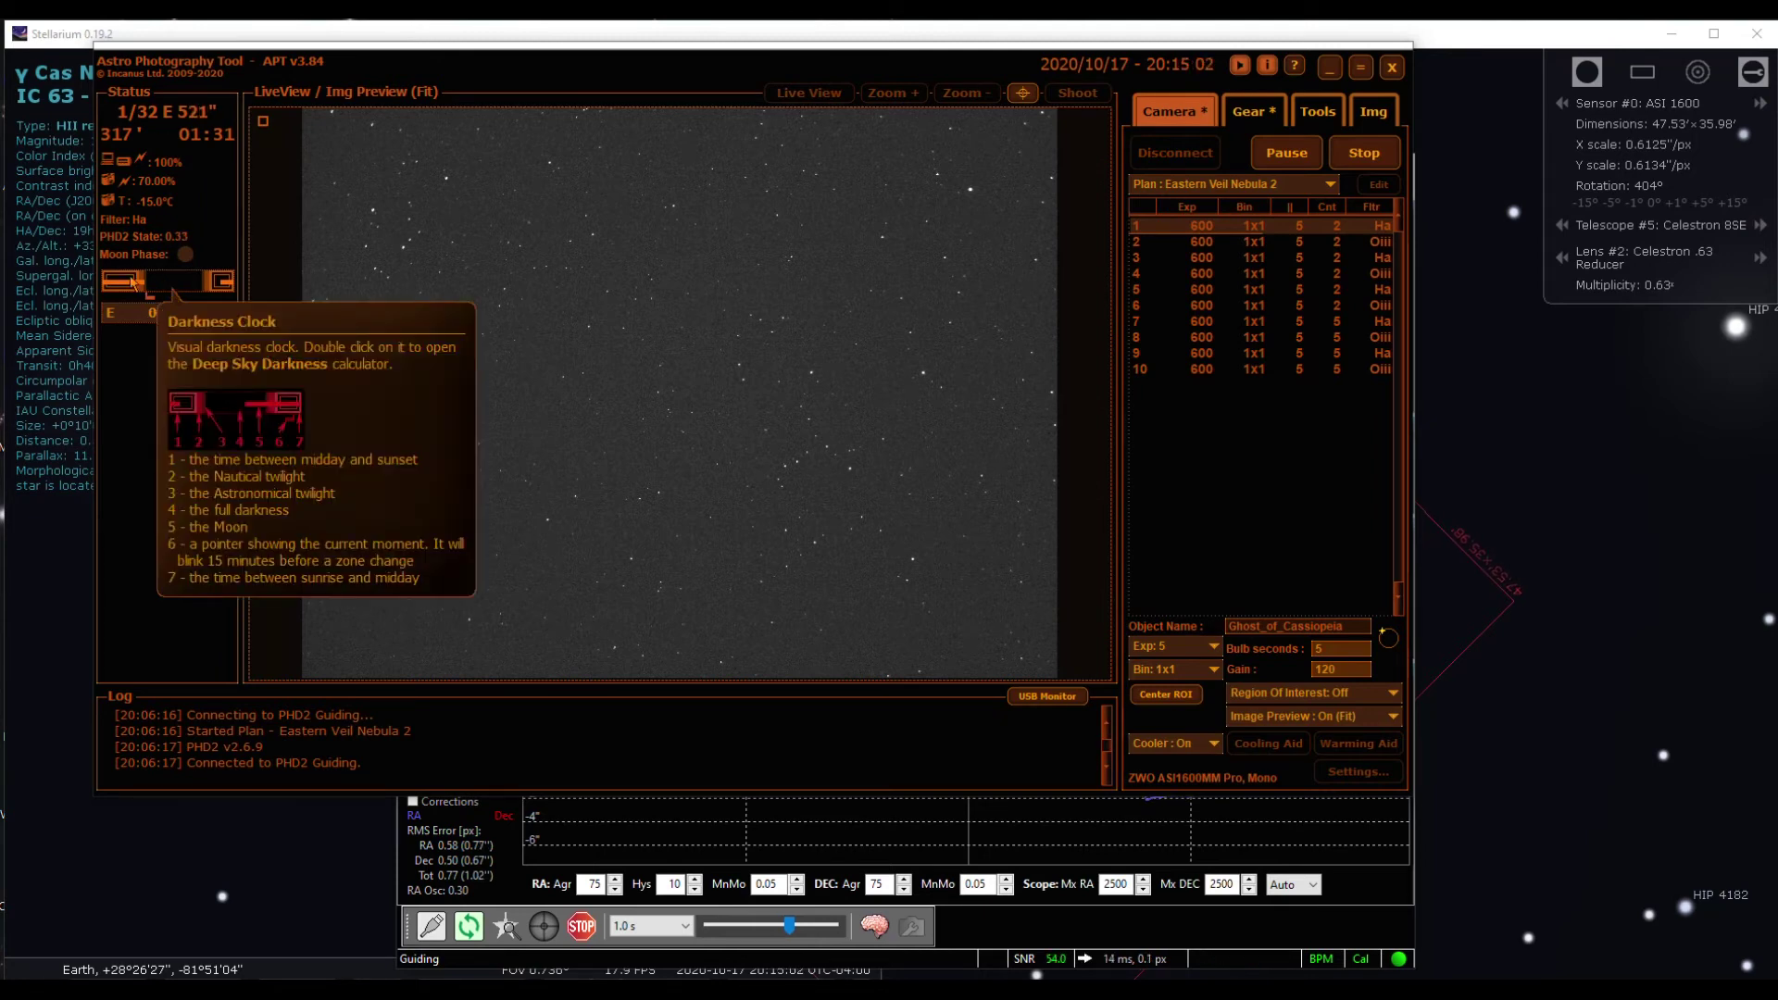
double_click(170, 294)
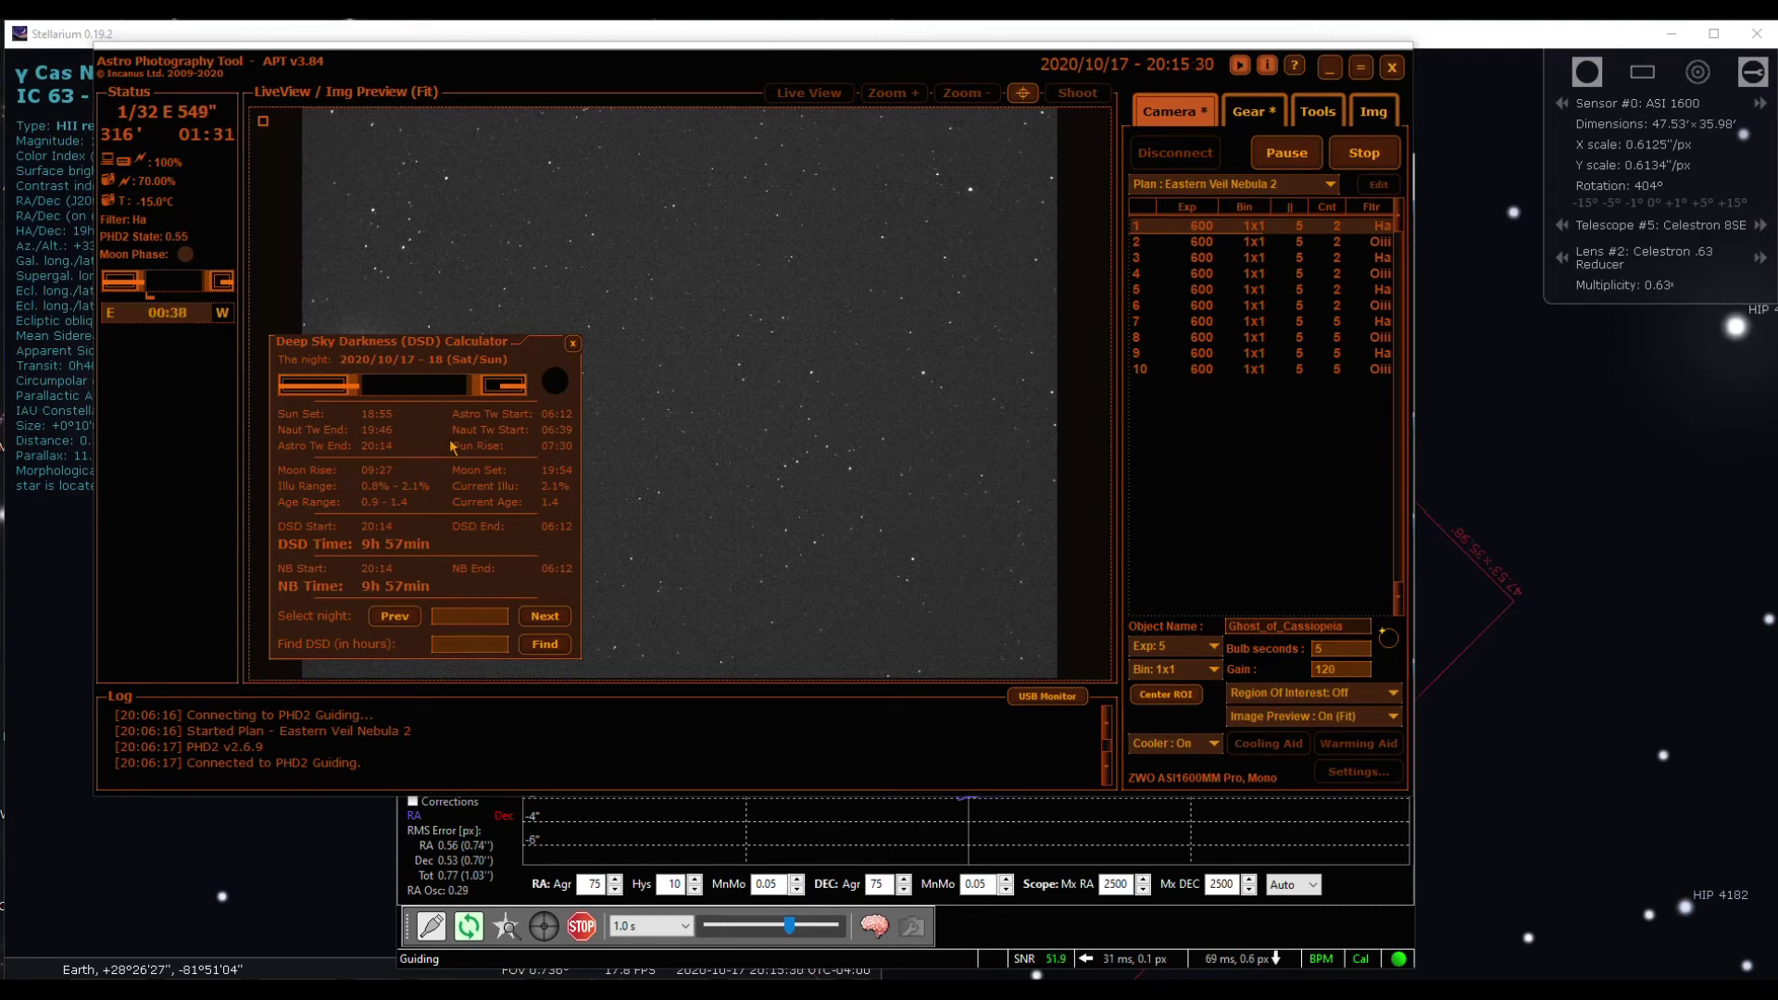
click(572, 343)
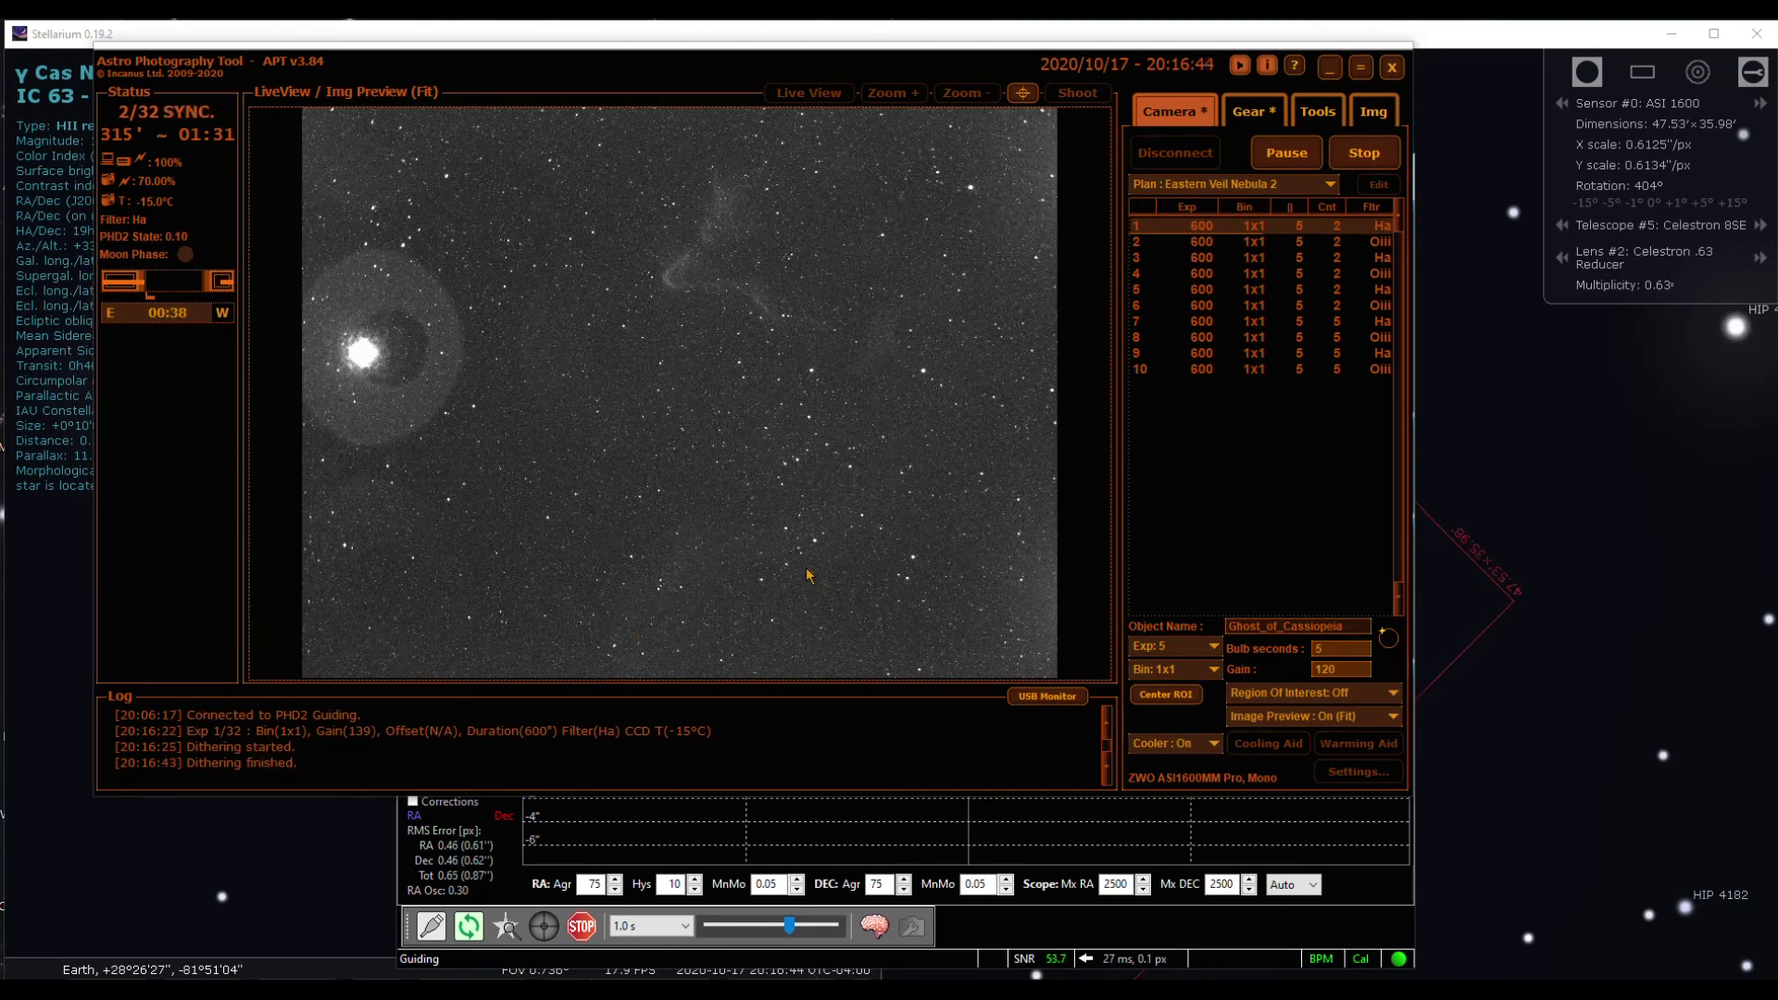
Compare the first Ha frame in APT with the nebula framing shown in Stellarium.
click(1548, 619)
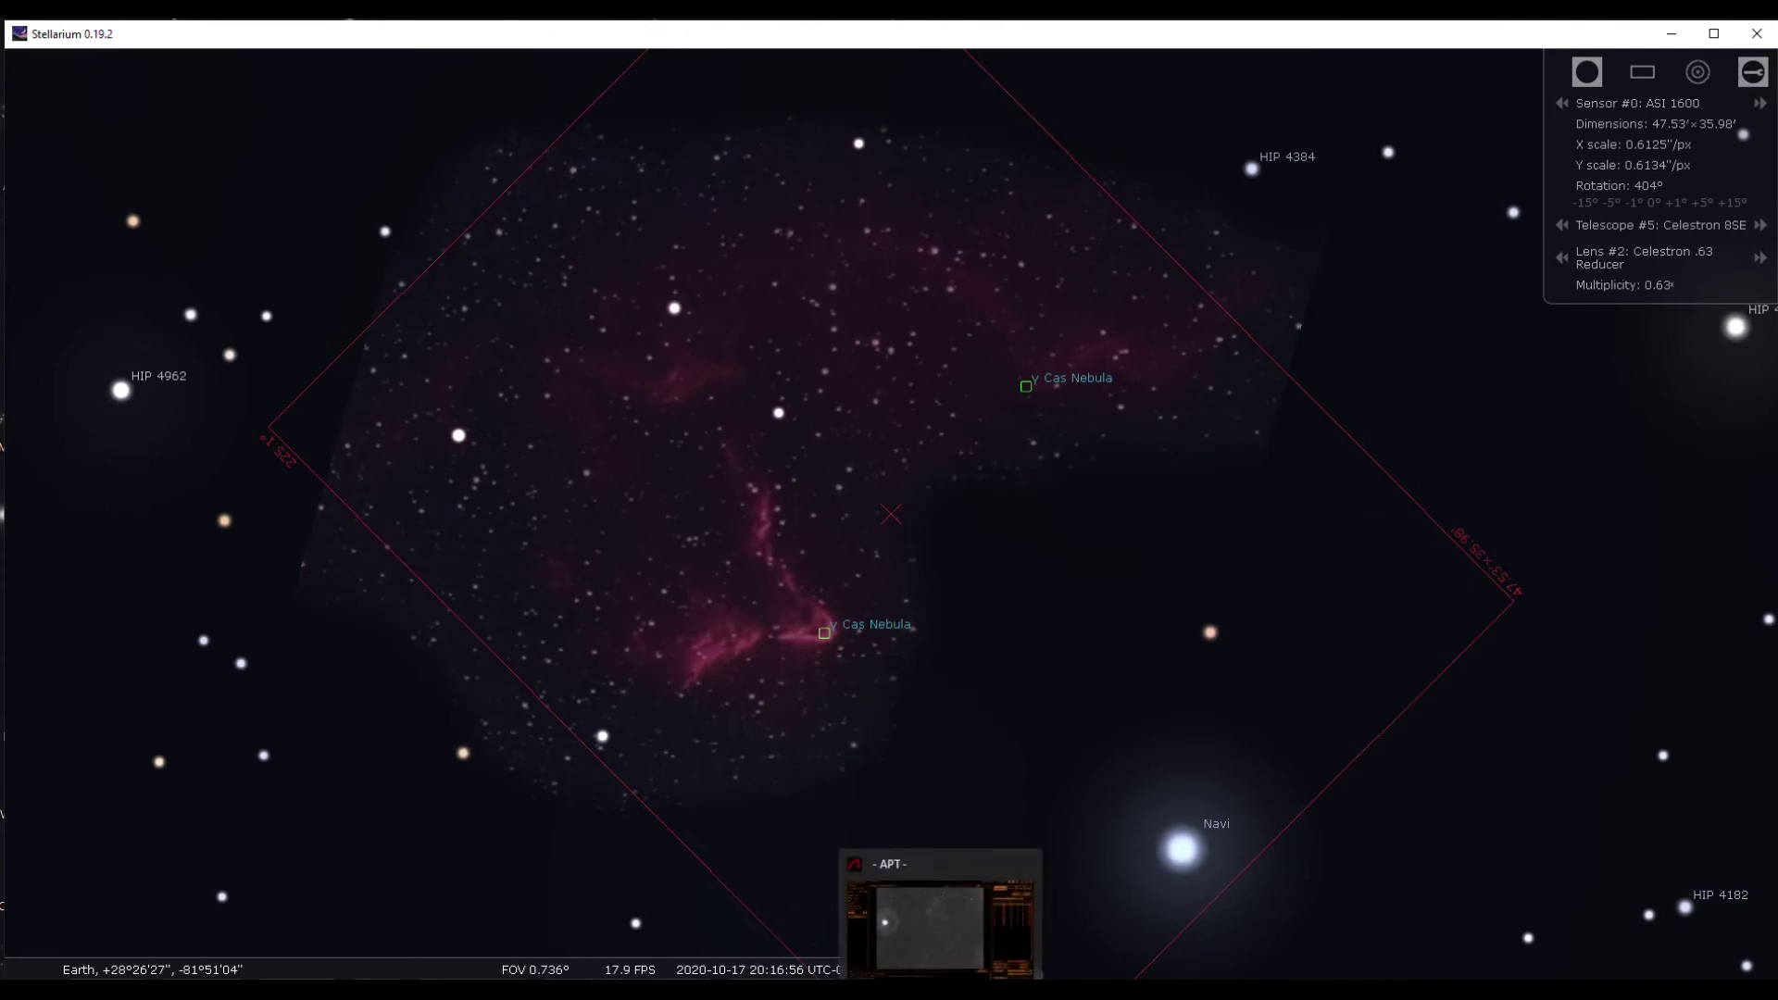
click(940, 917)
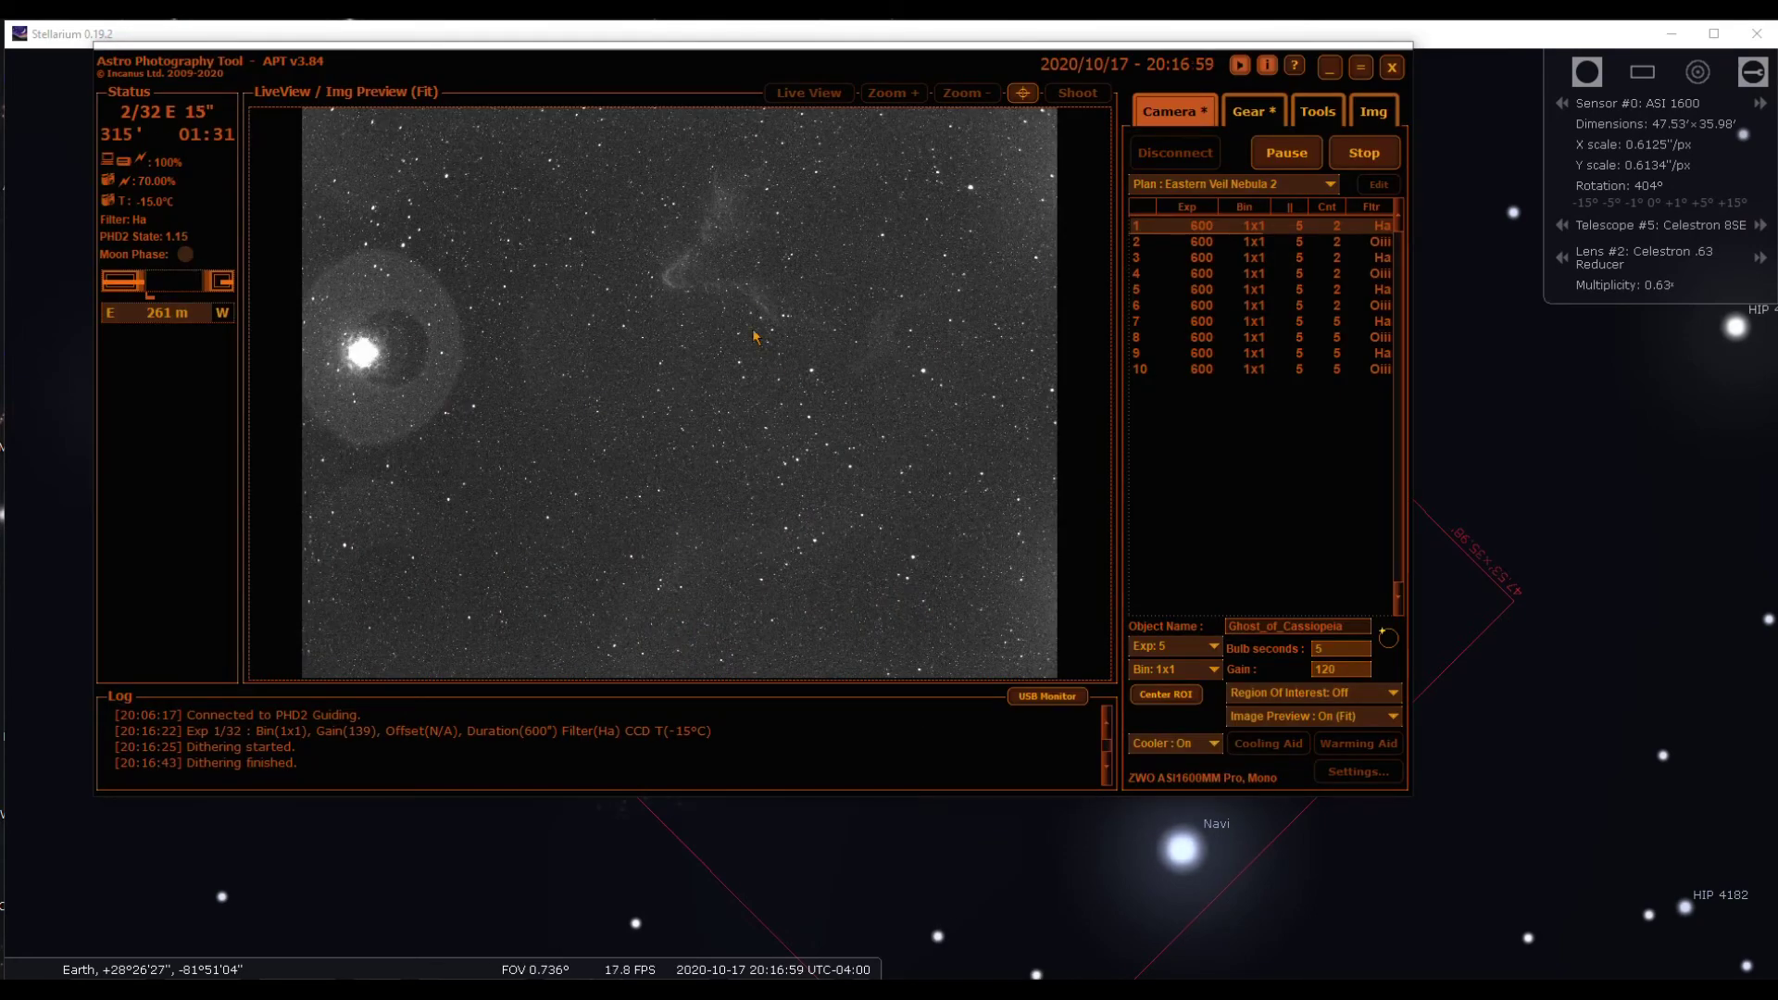